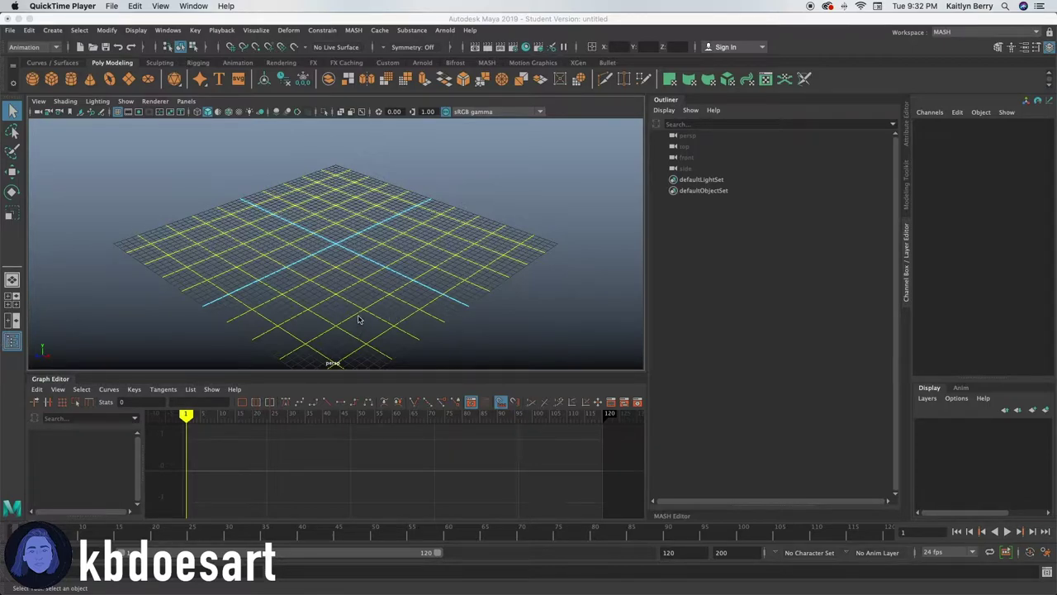
# Create a polygon cube at the centre of the grid
pyautogui.keyDown('alt'); pyautogui.moveTo(436, 178); pyautogui.dragTo(207, 160); pyautogui.keyUp('alt')
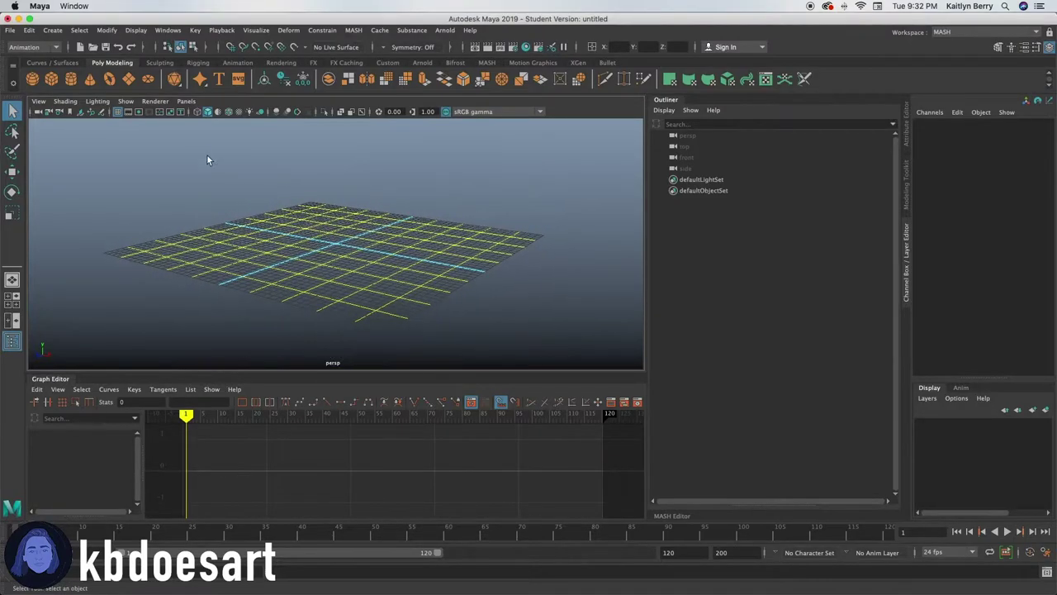
pyautogui.click(51, 78)
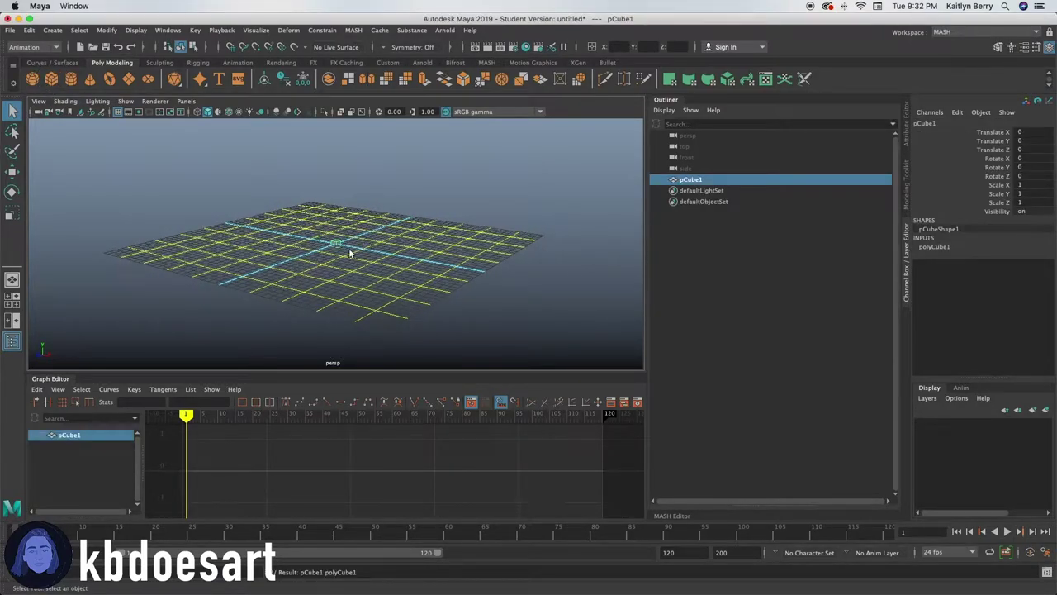
pyautogui.keyDown('alt'); pyautogui.moveTo(350, 254); pyautogui.dragTo(502, 176, button='right'); pyautogui.keyUp('alt')
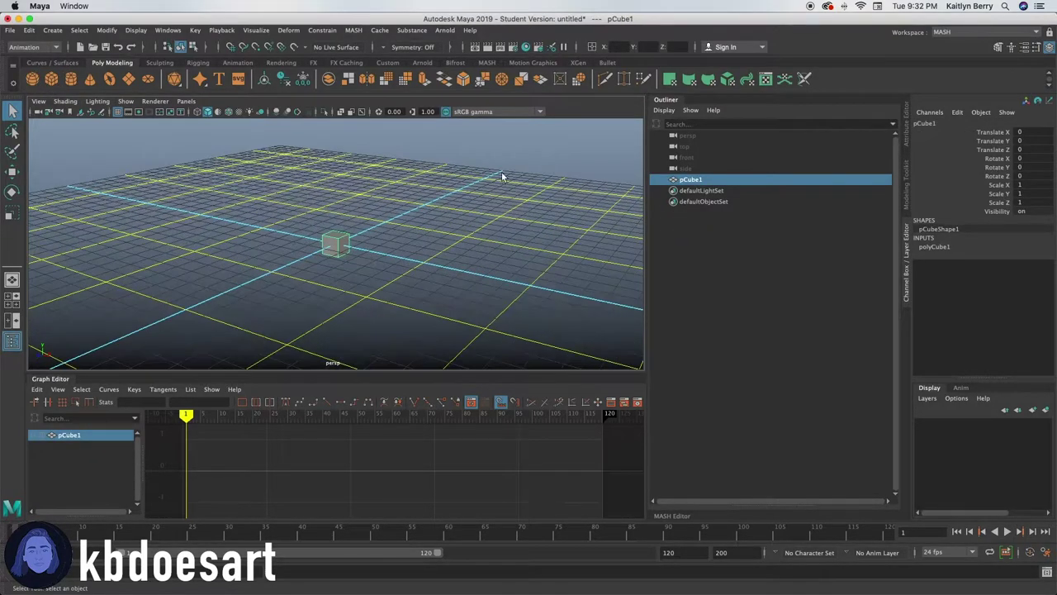
# Show the cube's attributes and switch the workspace to Maya Classic
pyautogui.click(907, 137)
pyautogui.click(988, 33)
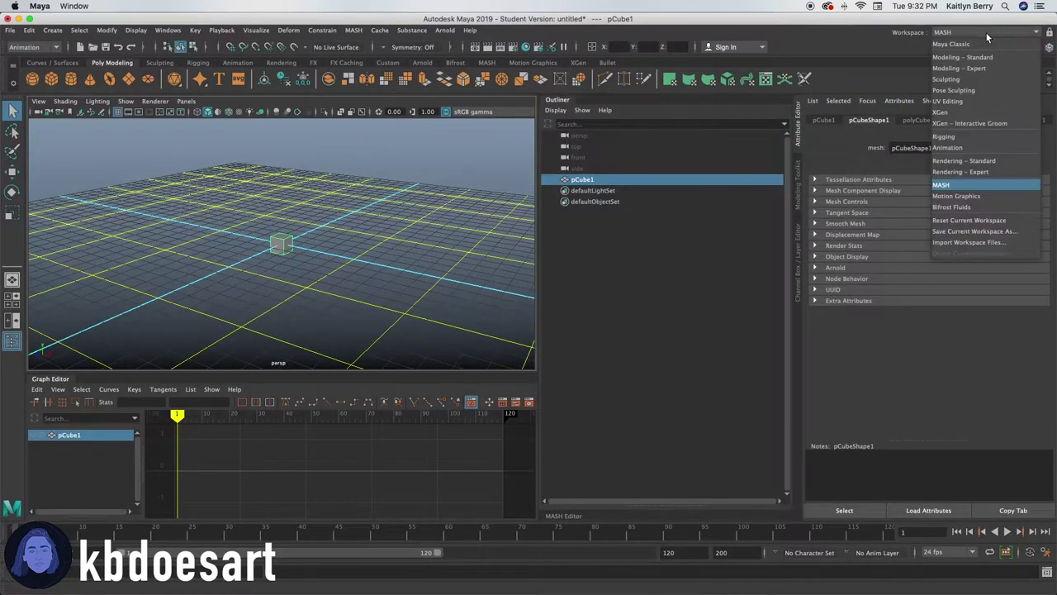
pyautogui.click(958, 39)
# Set the cube's width to 4, height to 3 and depth to 3
pyautogui.click(910, 120)
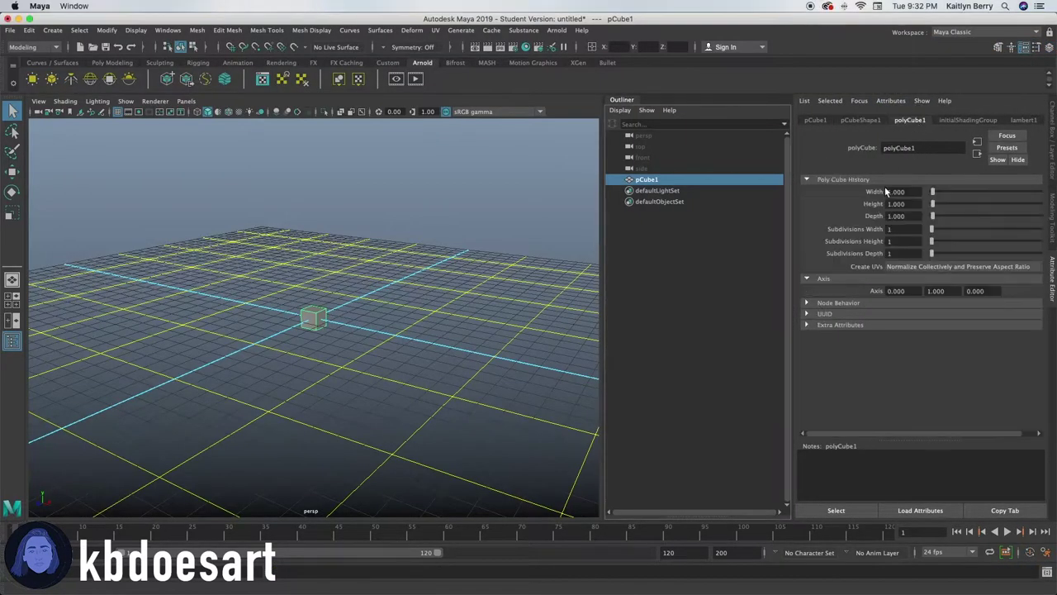
pyautogui.doubleClick(913, 192)
pyautogui.write('4')
pyautogui.press('Return')
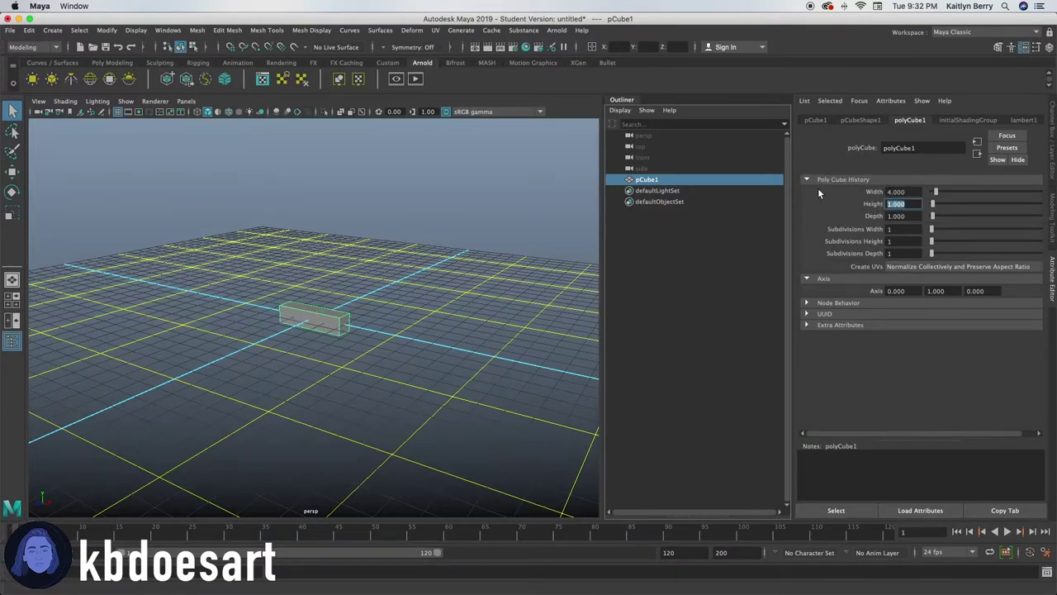
pyautogui.write('3')
pyautogui.press('Return')
pyautogui.doubleClick(907, 216)
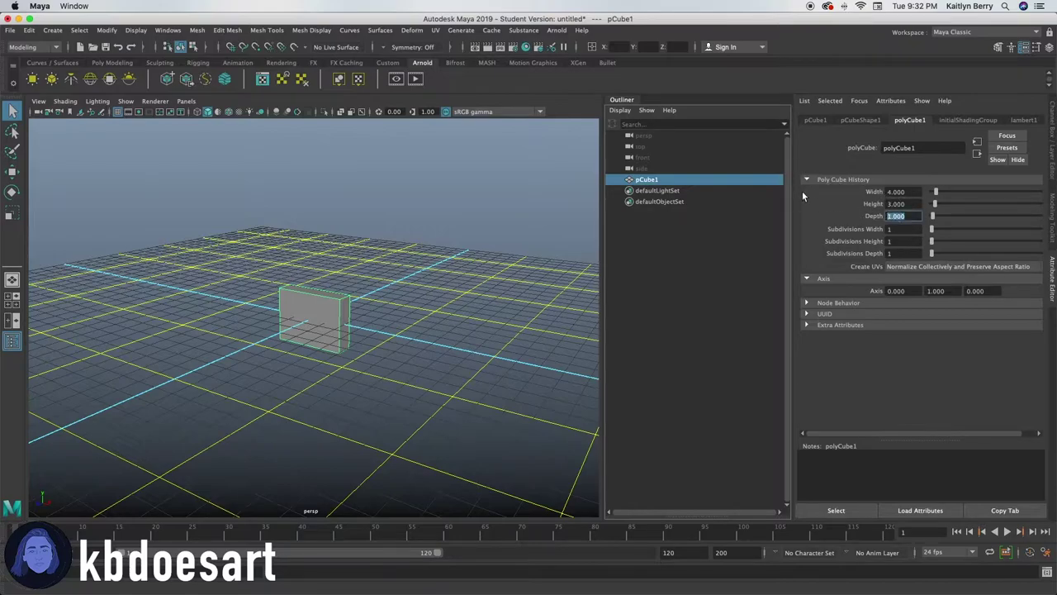
pyautogui.write('3')
pyautogui.press('Return')
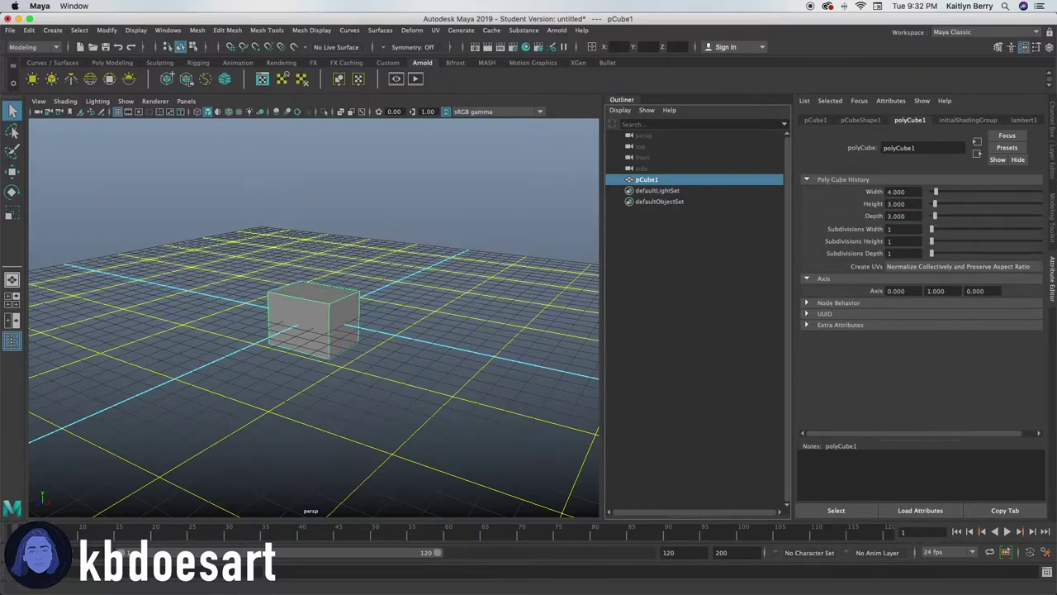
# Move the cube up 1.5 units in Y so its base sits on the grid
pyautogui.keyDown('alt'); pyautogui.moveTo(479, 376); pyautogui.dragTo(450, 391); pyautogui.keyUp('alt')
pyautogui.keyDown('alt'); pyautogui.moveTo(286, 371); pyautogui.dragTo(256, 373); pyautogui.keyUp('alt')
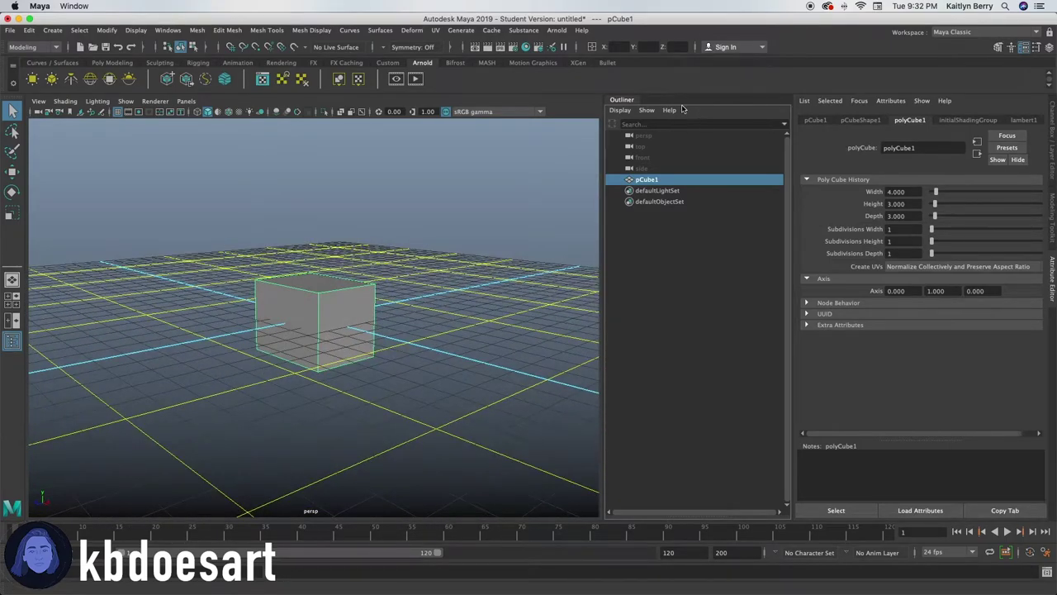
pyautogui.click(649, 48)
pyautogui.write('1.5')
pyautogui.press('Return')
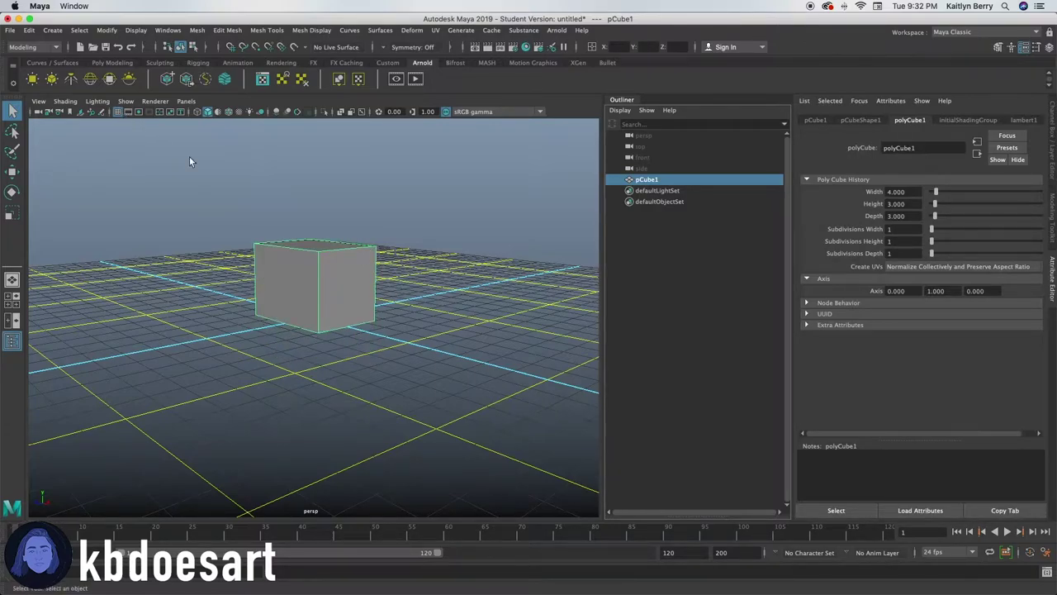
# Set the cube's subdivisions to 4 in width, 3 in height and 3 in depth
pyautogui.keyDown('alt'); pyautogui.moveTo(330, 264); pyautogui.dragTo(321, 269); pyautogui.keyUp('alt')
pyautogui.keyDown('alt'); pyautogui.moveTo(321, 269); pyautogui.dragTo(430, 276, button='right'); pyautogui.keyUp('alt')
pyautogui.keyDown('alt'); pyautogui.moveTo(429, 276); pyautogui.dragTo(371, 321); pyautogui.keyUp('alt')
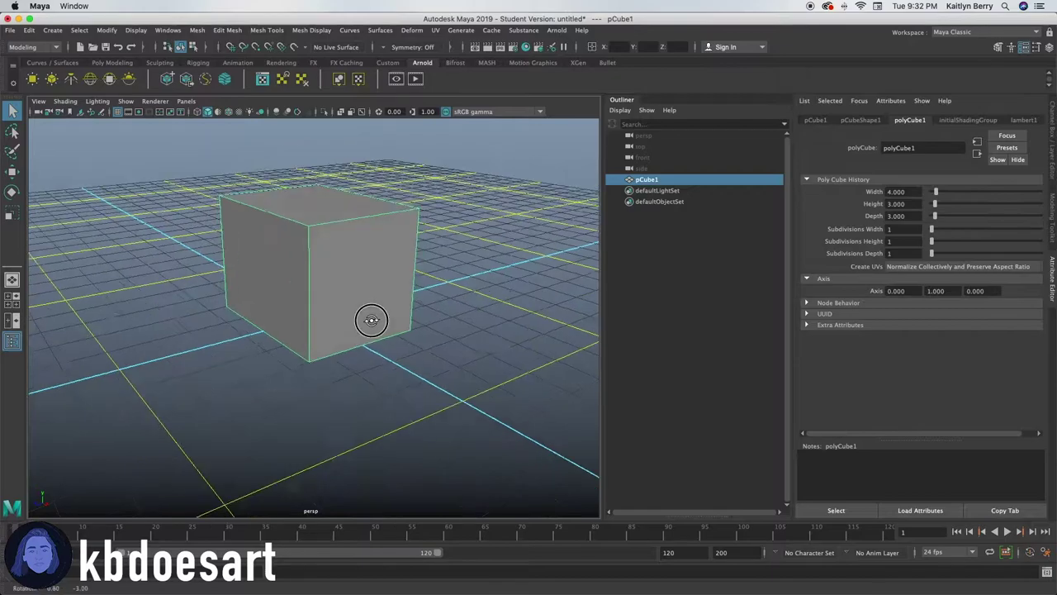
pyautogui.keyDown('alt'); pyautogui.moveTo(371, 321); pyautogui.dragTo(417, 280, button='right'); pyautogui.keyUp('alt')
pyautogui.keyDown('alt'); pyautogui.moveTo(404, 242); pyautogui.dragTo(407, 272, button='middle'); pyautogui.keyUp('alt')
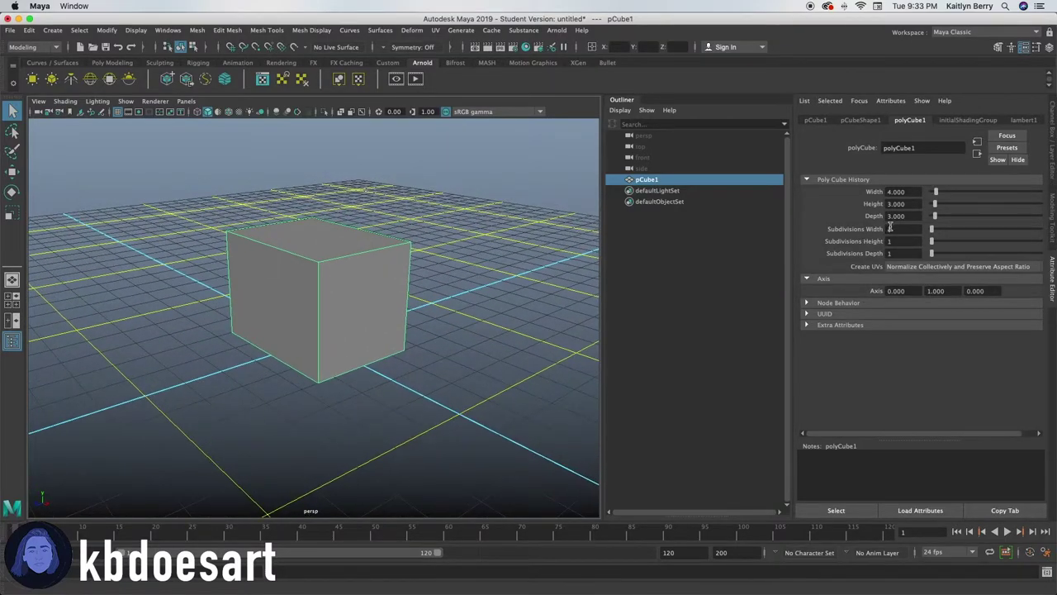
pyautogui.write('4')
pyautogui.press('Tab')
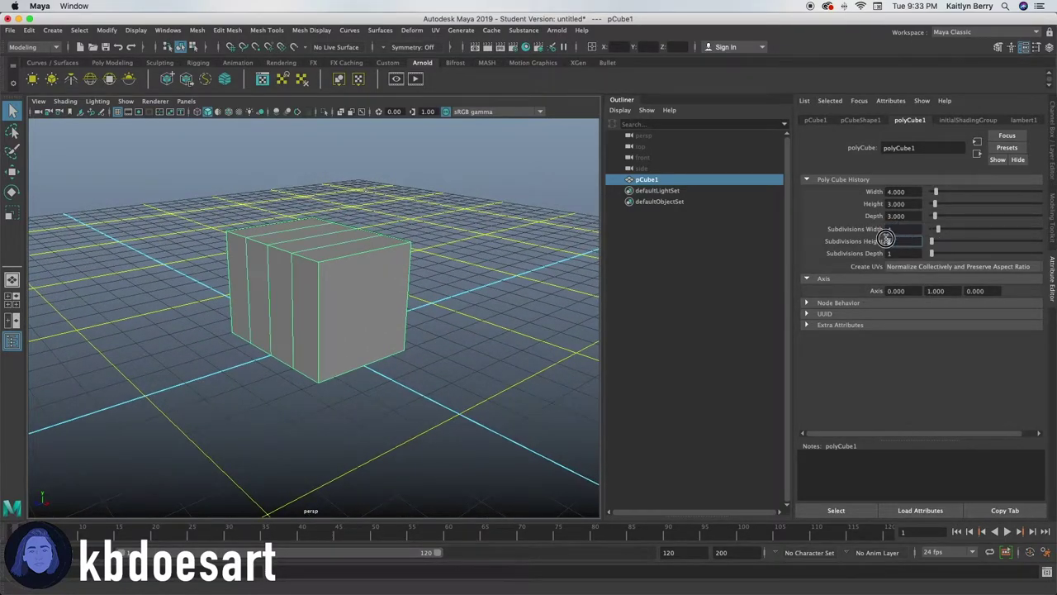
pyautogui.write('3')
pyautogui.press('Tab')
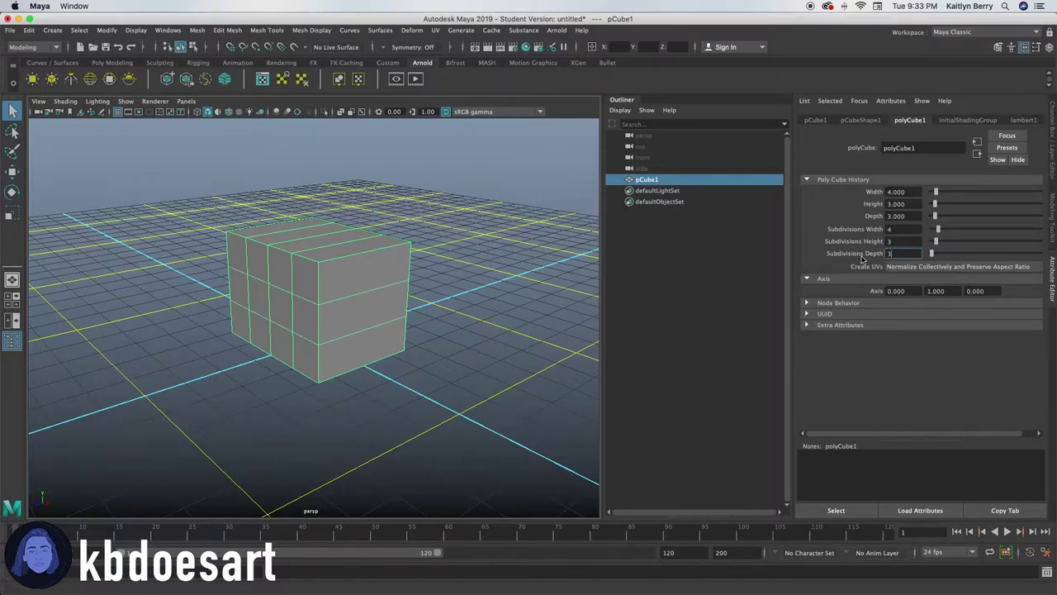
pyautogui.write('3')
pyautogui.press('Return')
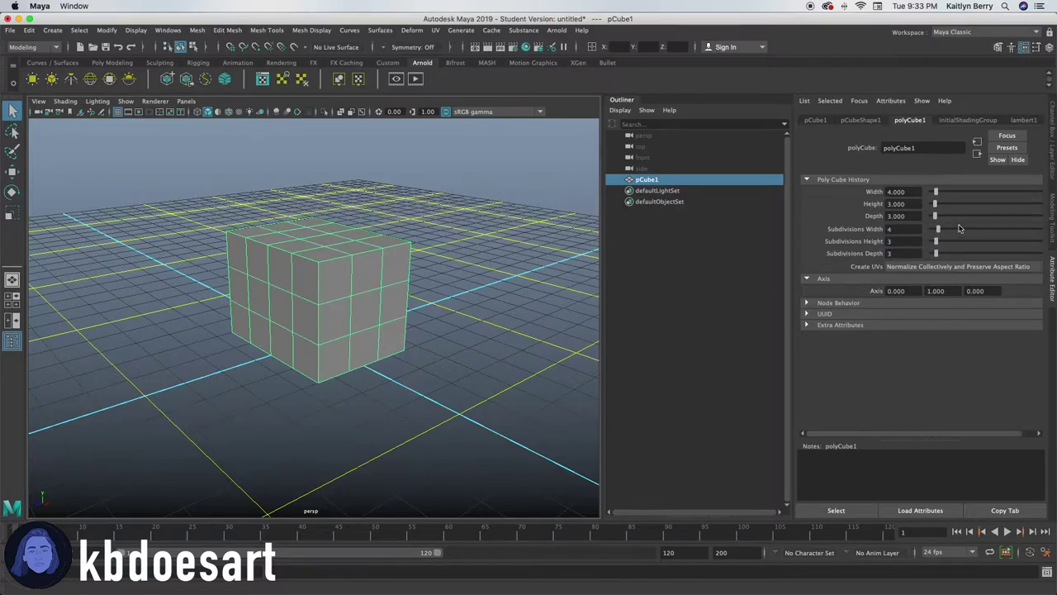
# Set the cube's subdivisions to 8 in width, 6 in height and 6 in depth
pyautogui.doubleClick(899, 229)
pyautogui.write('8')
pyautogui.press('Tab')
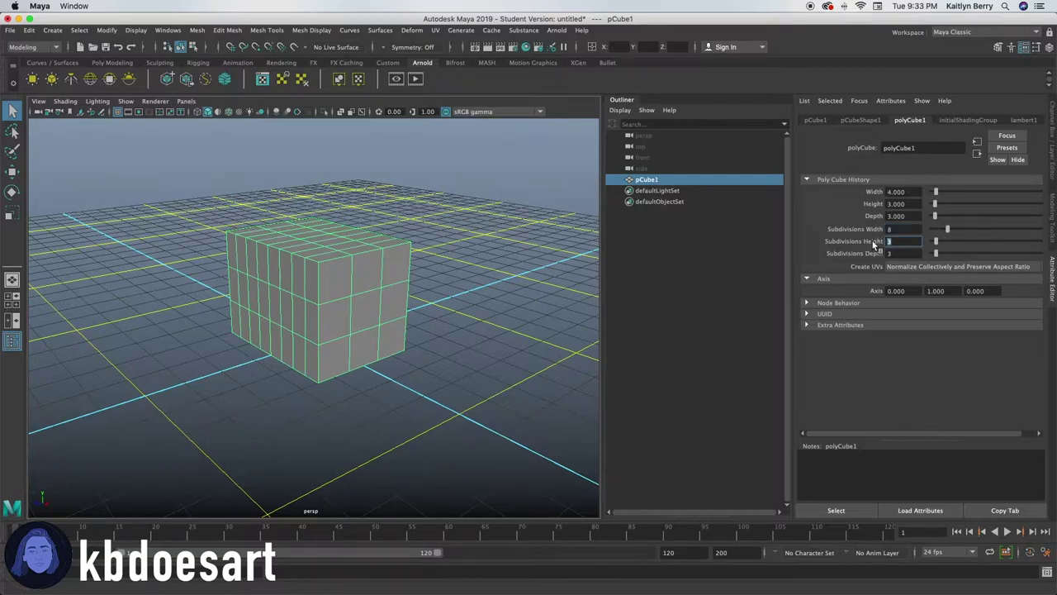
pyautogui.write('6')
pyautogui.press('Tab')
pyautogui.write('6')
pyautogui.press('Return')
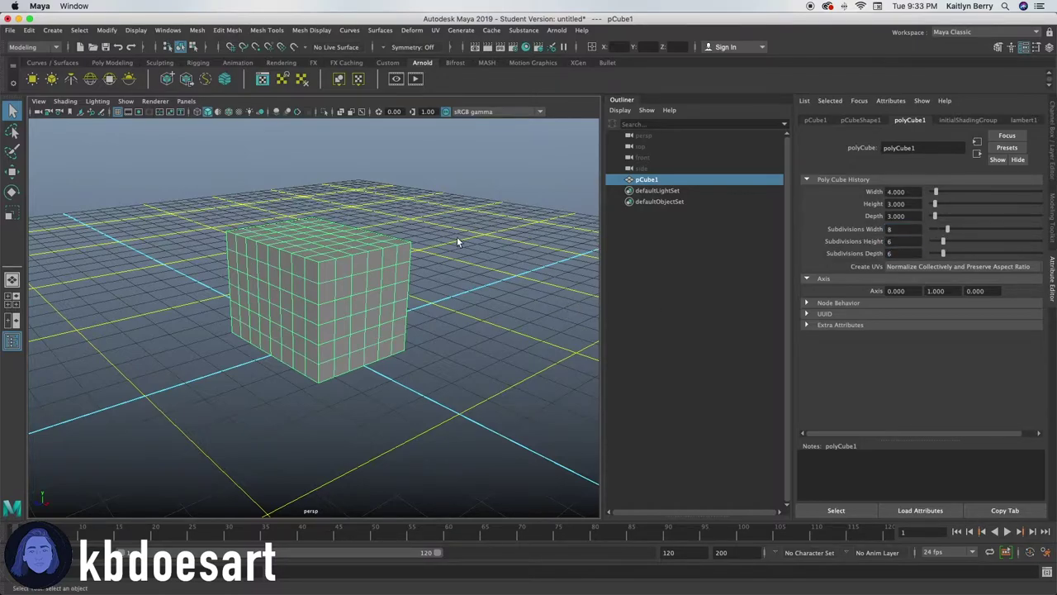
# Extrude a two-by-six block of faces on one half of the cube's top, inside the border faces, with an offset of 0.25
pyautogui.keyDown('alt'); pyautogui.moveTo(446, 253); pyautogui.dragTo(336, 291); pyautogui.keyUp('alt')
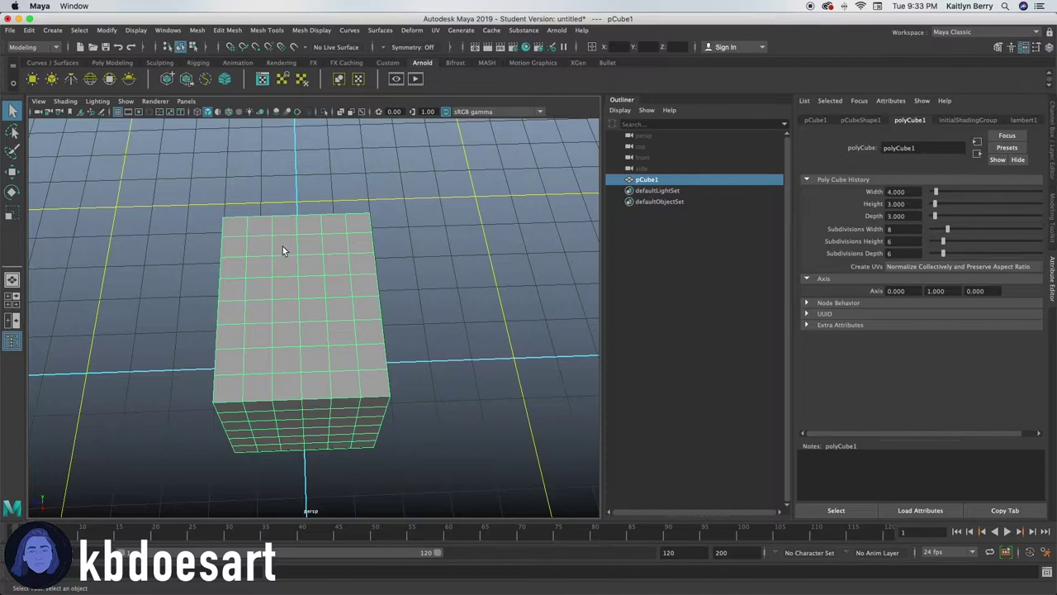
pyautogui.moveTo(283, 251); pyautogui.dragTo(286, 267, button='right')
pyautogui.moveTo(288, 245)
pyautogui.mouseDown()
pyautogui.moveTo(257, 342)
pyautogui.moveTo(278, 349)
pyautogui.moveTo(285, 213)
pyautogui.mouseUp()
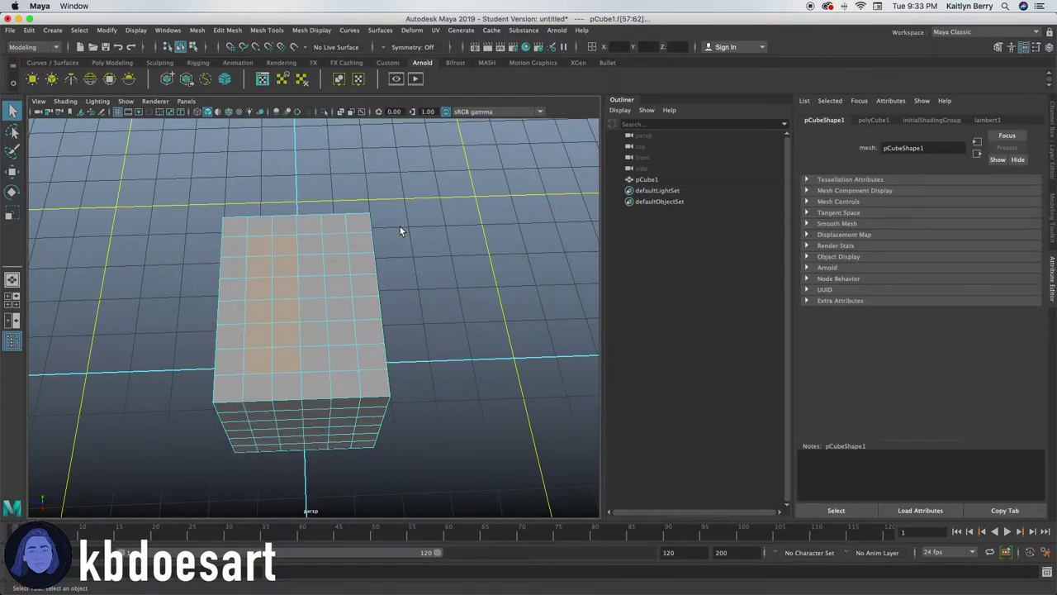
pyautogui.hotkey('ctrl', 'e')
pyautogui.click(342, 309)
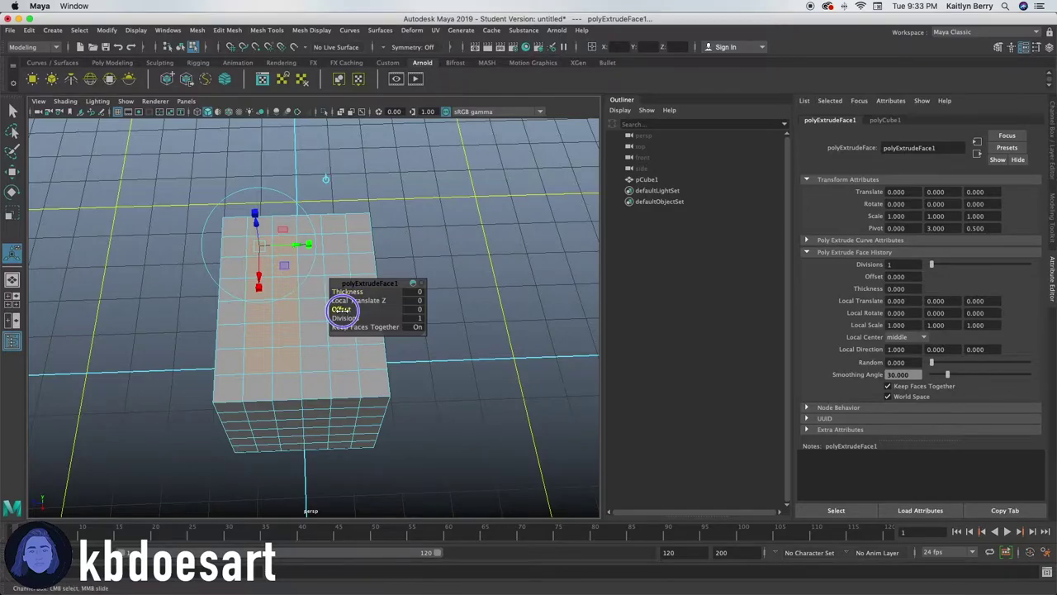
pyautogui.moveTo(341, 309); pyautogui.dragTo(354, 309)
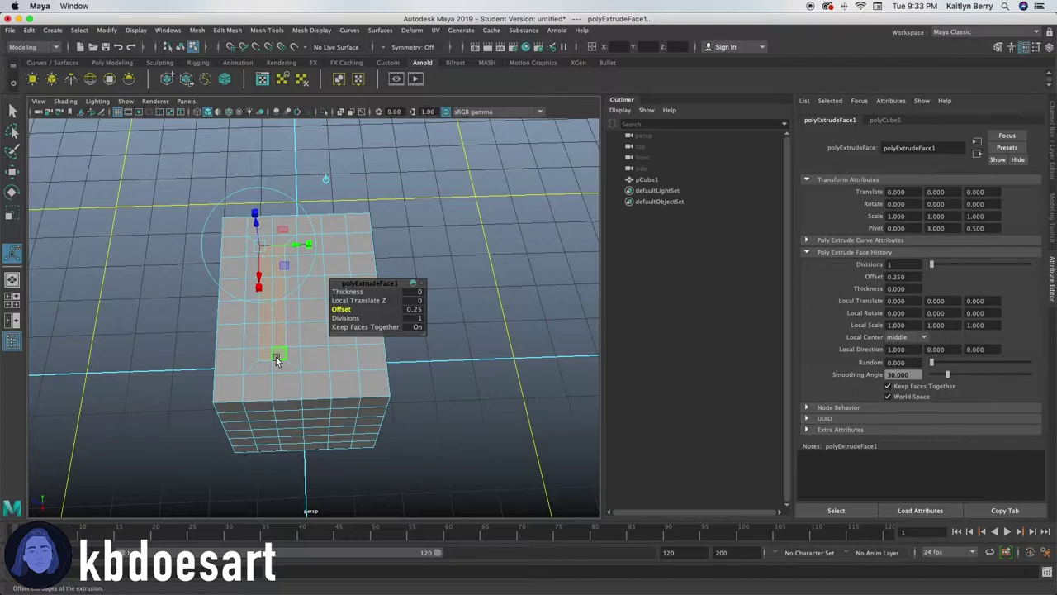
# Extrude the inset top faces again with a thickness of -1.5 to sink the first slot
pyautogui.keyDown('alt'); pyautogui.moveTo(252, 373); pyautogui.dragTo(275, 331); pyautogui.keyUp('alt')
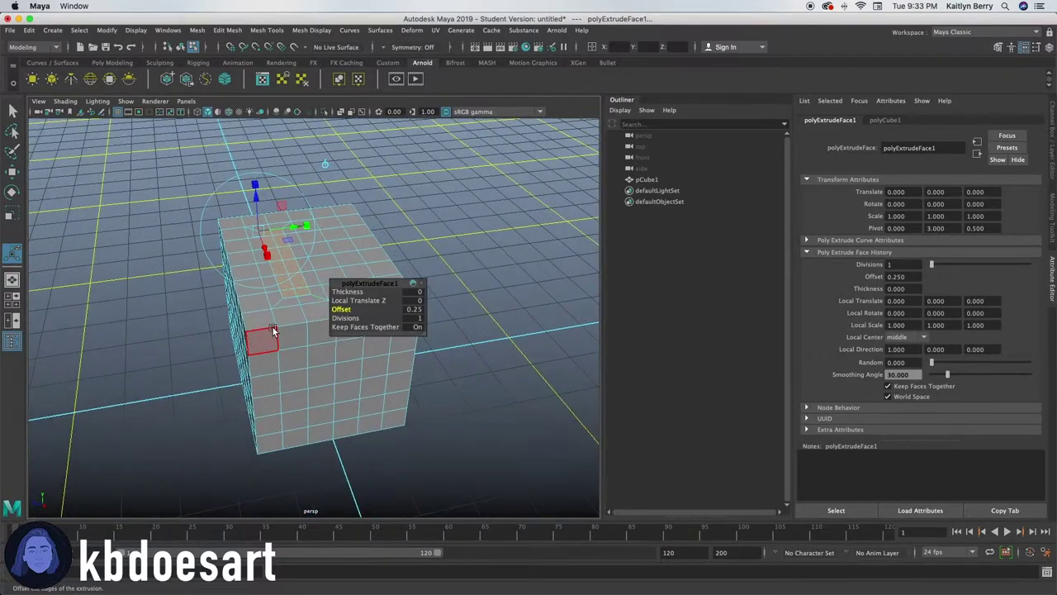
pyautogui.hotkey('ctrl', 'e')
pyautogui.keyDown('alt'); pyautogui.moveTo(356, 293); pyautogui.dragTo(347, 291); pyautogui.keyUp('alt')
pyautogui.moveTo(347, 291); pyautogui.dragTo(288, 244)
pyautogui.keyDown('alt'); pyautogui.moveTo(375, 214); pyautogui.dragTo(309, 257, button='middle'); pyautogui.keyUp('alt')
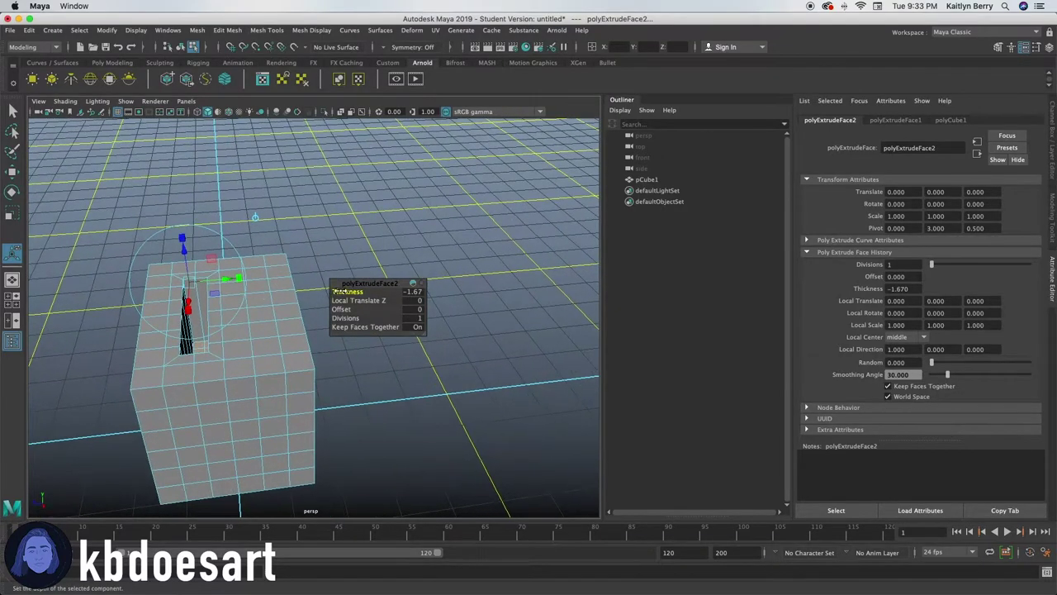
pyautogui.moveTo(339, 290); pyautogui.dragTo(348, 291)
pyautogui.moveTo(211, 384)
pyautogui.keyDown('alt'); pyautogui.mouseDown()
pyautogui.moveTo(289, 349)
pyautogui.moveTo(212, 385)
pyautogui.mouseUp(); pyautogui.keyUp('alt')
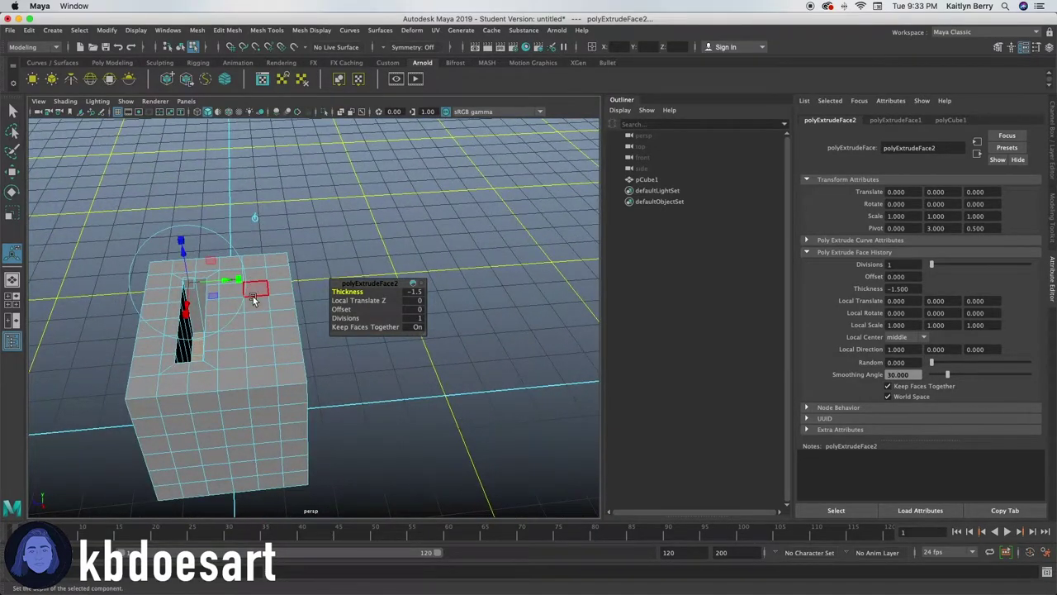
# Extrude the matching two-by-six block of top faces beside the first slot with an offset of 0.25
pyautogui.press('q')
pyautogui.moveTo(256, 275)
pyautogui.mouseDown()
pyautogui.moveTo(229, 323)
pyautogui.moveTo(267, 349)
pyautogui.mouseUp()
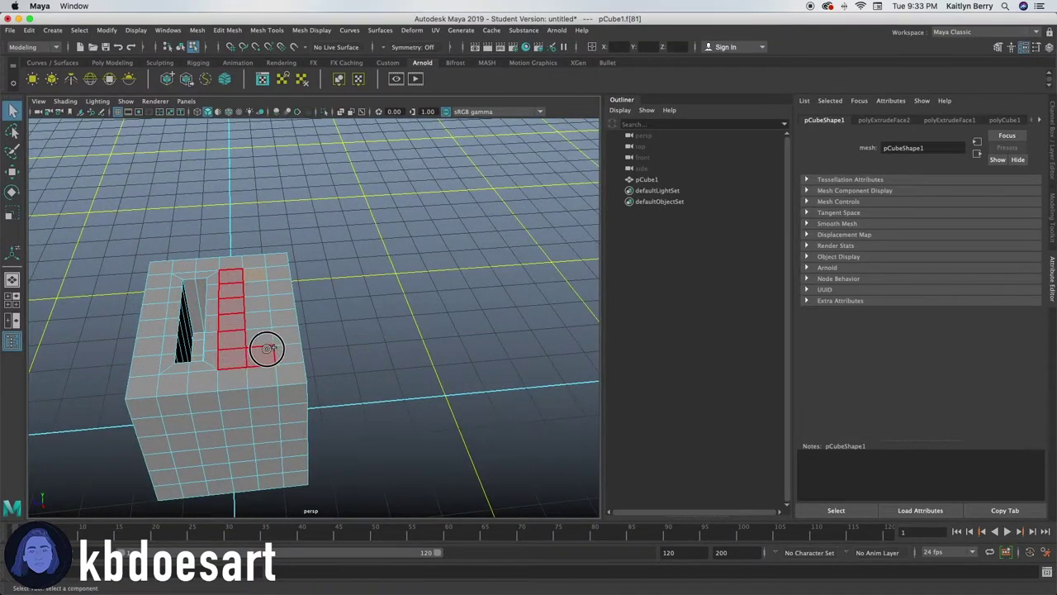
pyautogui.click(350, 251)
pyautogui.moveTo(281, 271)
pyautogui.mouseDown()
pyautogui.moveTo(233, 300)
pyautogui.moveTo(237, 352)
pyautogui.moveTo(259, 314)
pyautogui.moveTo(253, 289)
pyautogui.mouseUp()
pyautogui.hotkey('ctrl', 'e')
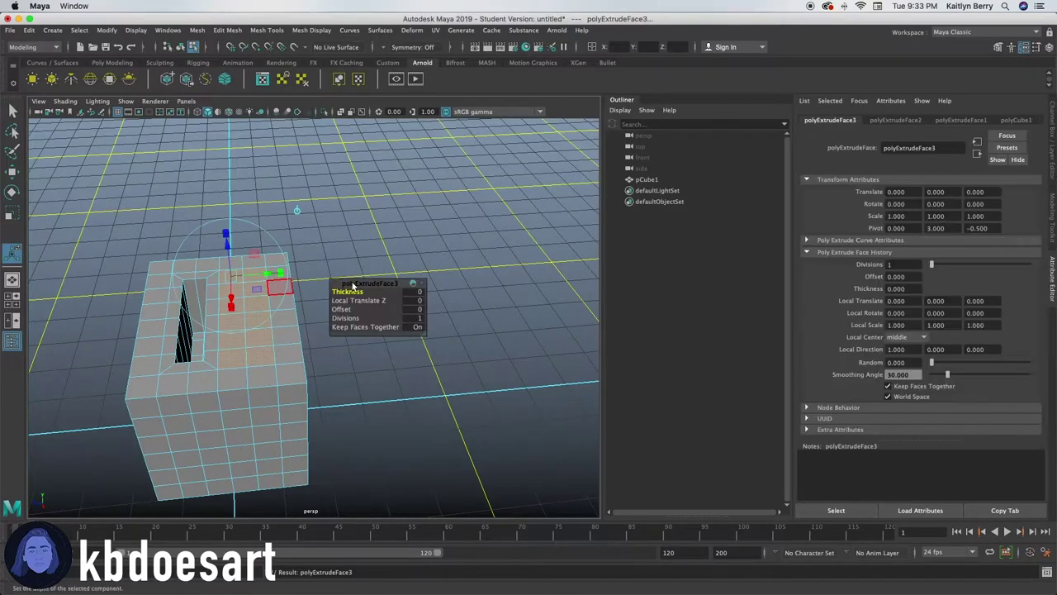
pyautogui.moveTo(349, 309); pyautogui.dragTo(360, 312)
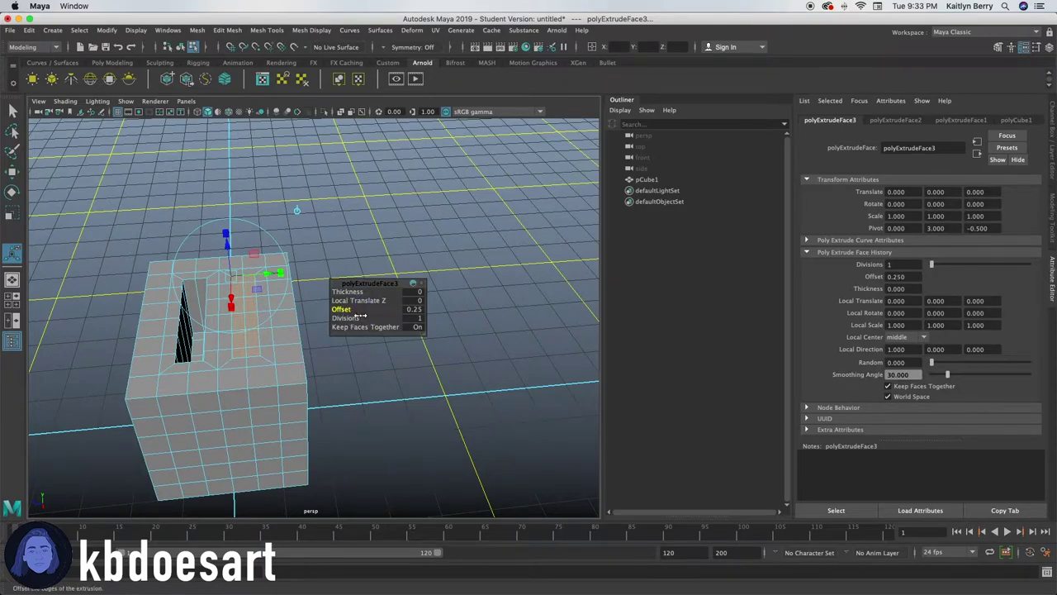
# Extrude the second inset downward with a thickness of about -1.5 to form the second slot, and deselect it
pyautogui.hotkey('ctrl', 'e')
pyautogui.click(353, 291)
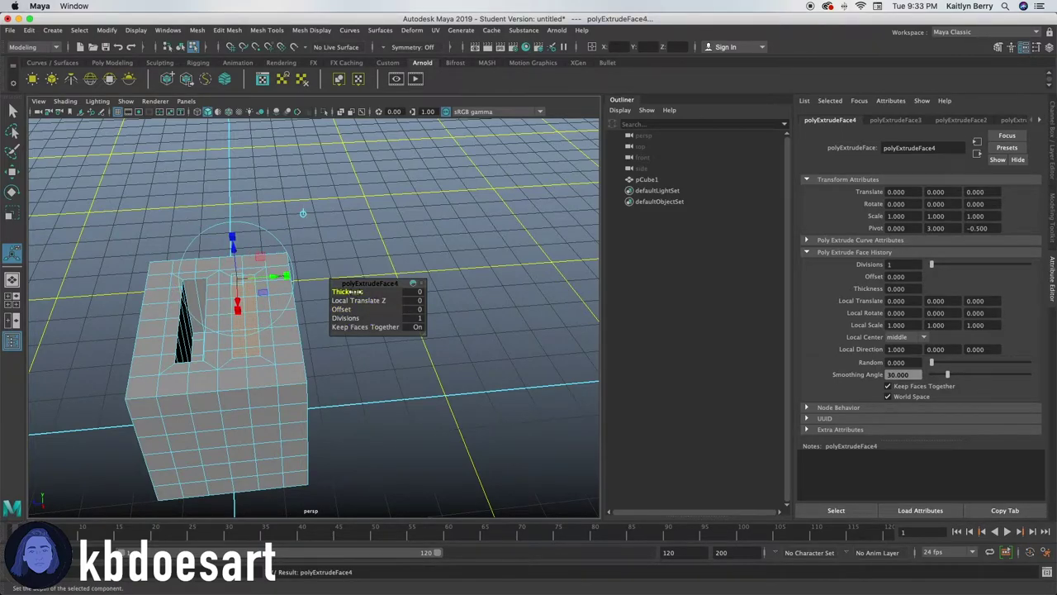
pyautogui.moveTo(352, 292); pyautogui.dragTo(276, 290, button='middle')
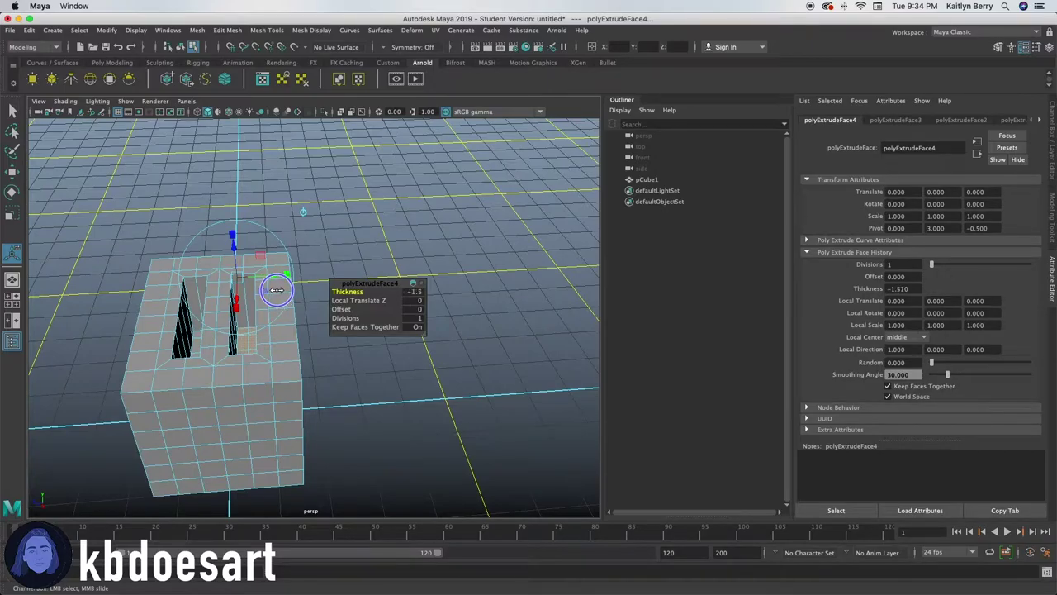
pyautogui.click(320, 241)
# Inspect the slotted box from several angles and compare its smooth preview with the unsmoothed display
pyautogui.keyDown('alt'); pyautogui.moveTo(221, 332); pyautogui.dragTo(196, 347); pyautogui.keyUp('alt')
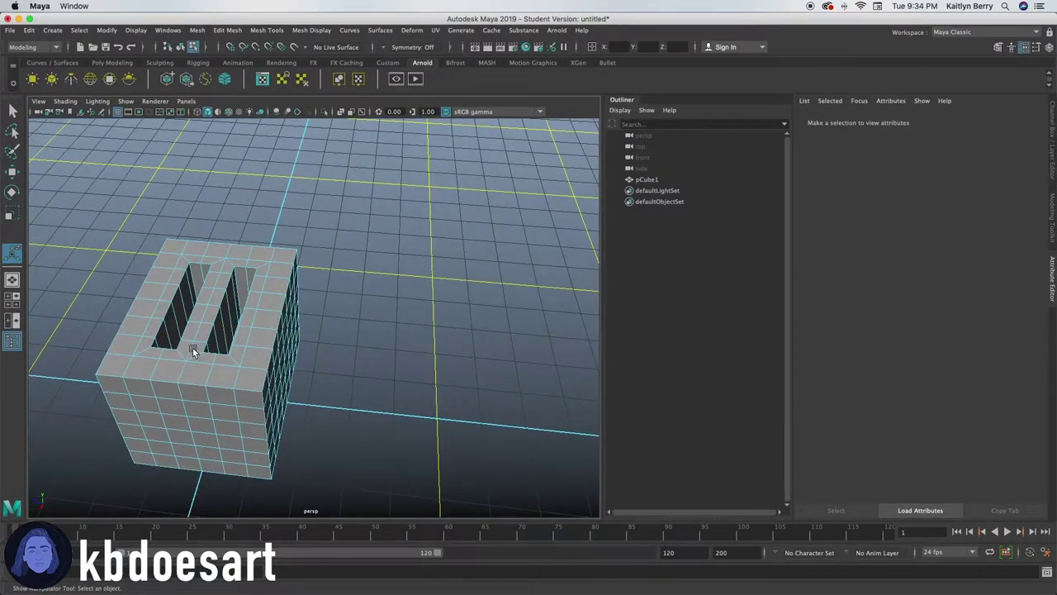
pyautogui.keyDown('alt'); pyautogui.moveTo(254, 401); pyautogui.dragTo(295, 356); pyautogui.keyUp('alt')
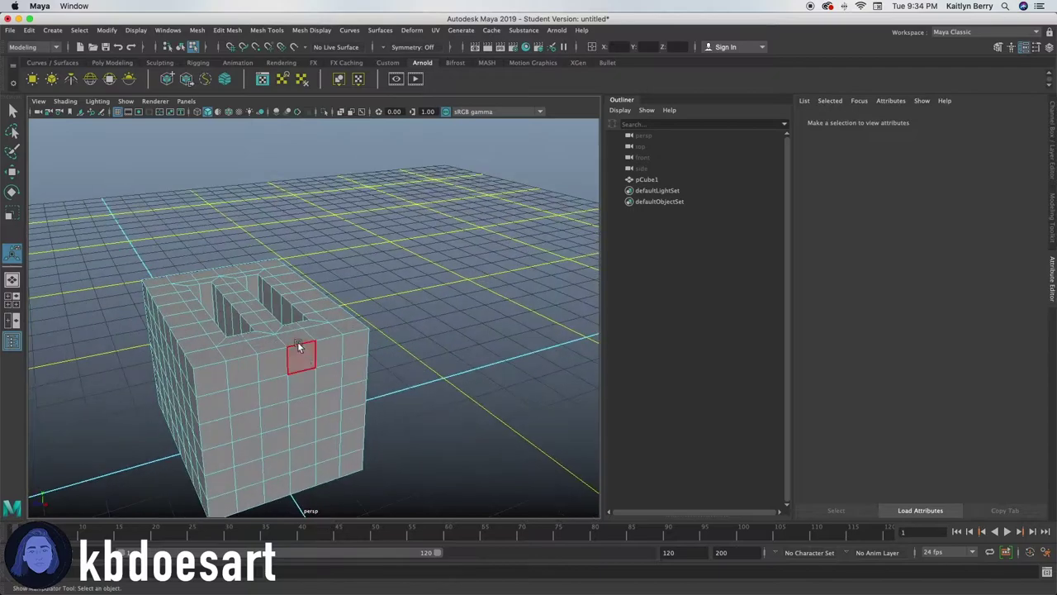
pyautogui.press('3')
pyautogui.click(304, 358)
pyautogui.press('1')
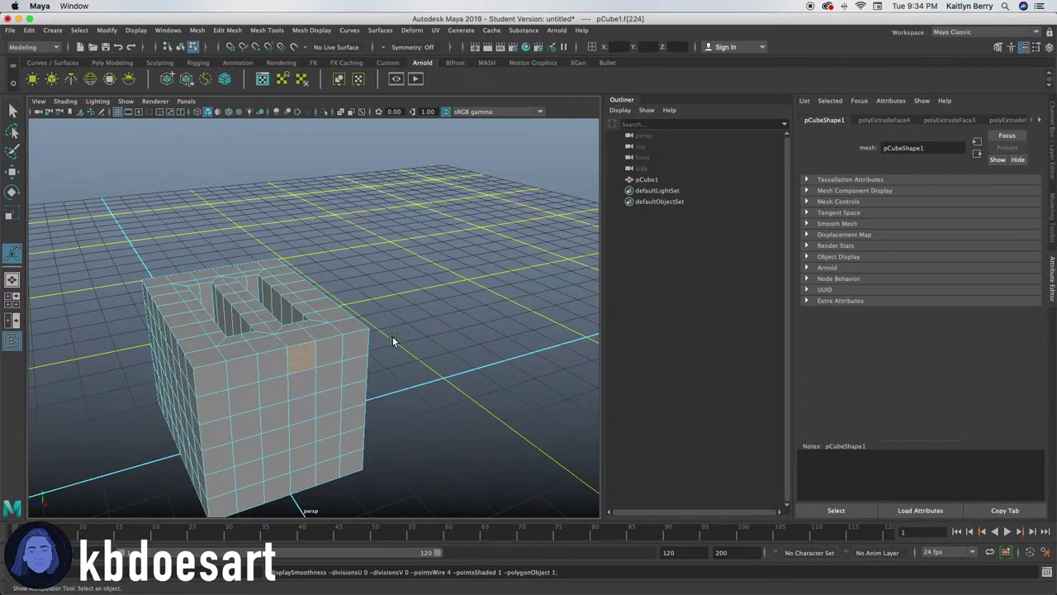
pyautogui.press('3')
pyautogui.press('1')
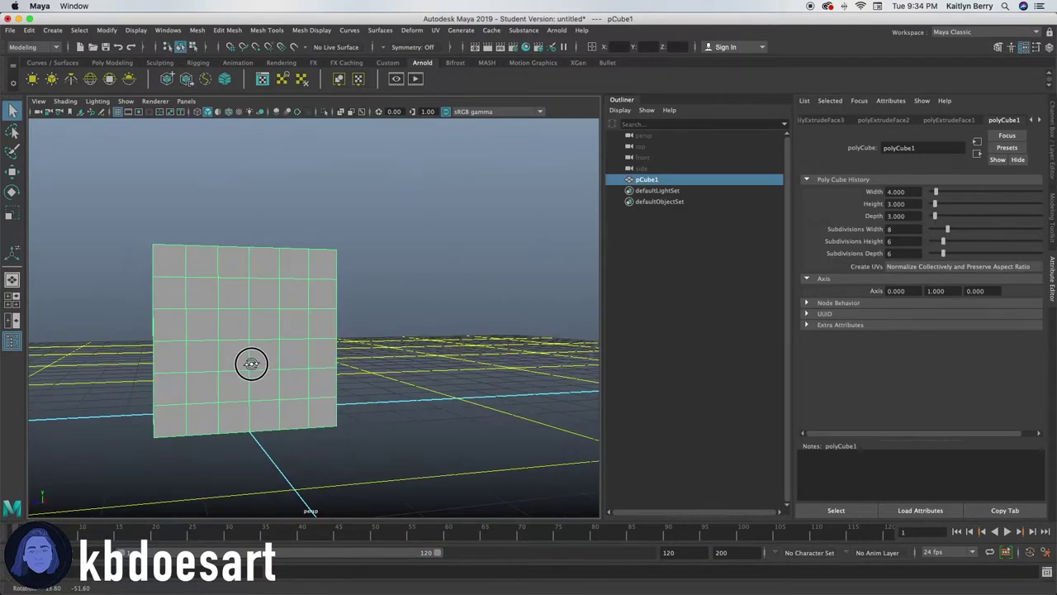
# Extrude the central block of faces, two wide by four high, on the box's narrow end with an offset of 0.3
pyautogui.keyDown('alt'); pyautogui.moveTo(251, 363); pyautogui.dragTo(245, 371); pyautogui.keyUp('alt')
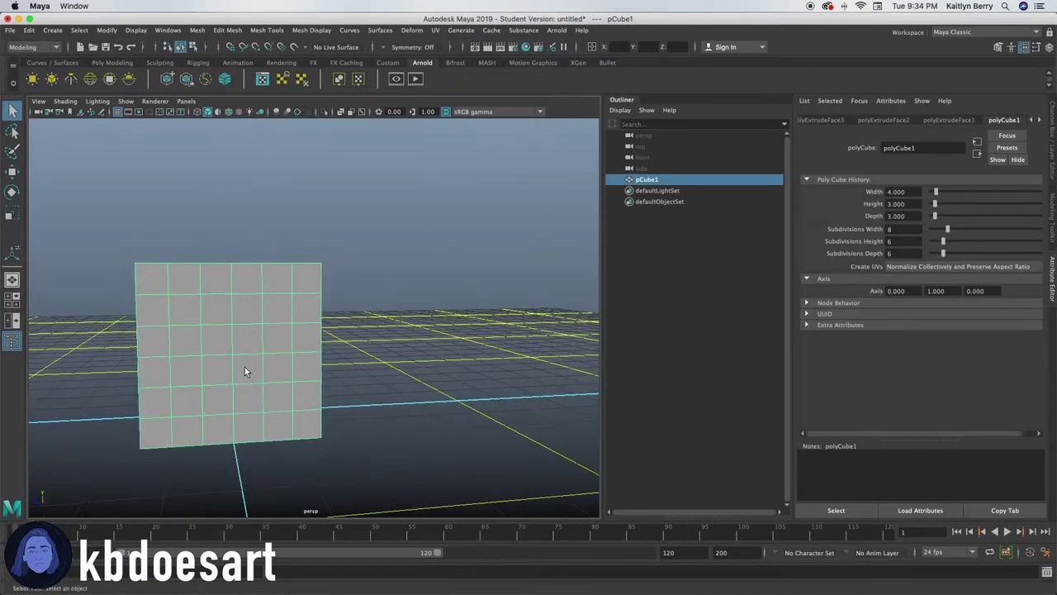
pyautogui.moveTo(244, 315)
pyautogui.mouseDown(button='right')
pyautogui.moveTo(240, 330)
pyautogui.moveTo(238, 309)
pyautogui.mouseUp(button='right')
pyautogui.click(243, 309)
pyautogui.moveTo(243, 309); pyautogui.dragTo(220, 392)
pyautogui.hotkey('ctrl', 'e')
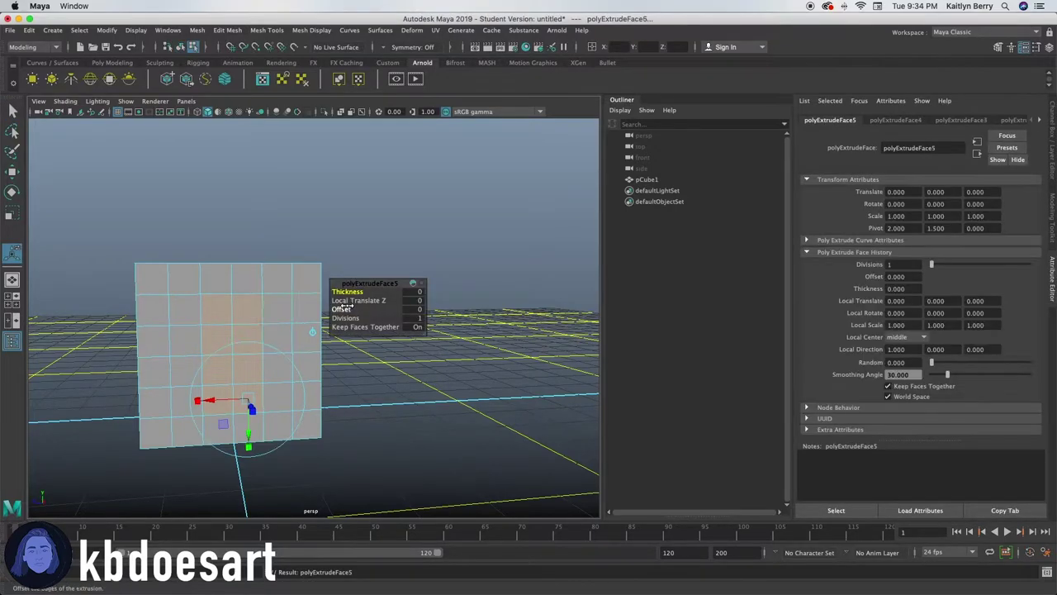
pyautogui.moveTo(341, 308); pyautogui.dragTo(358, 308)
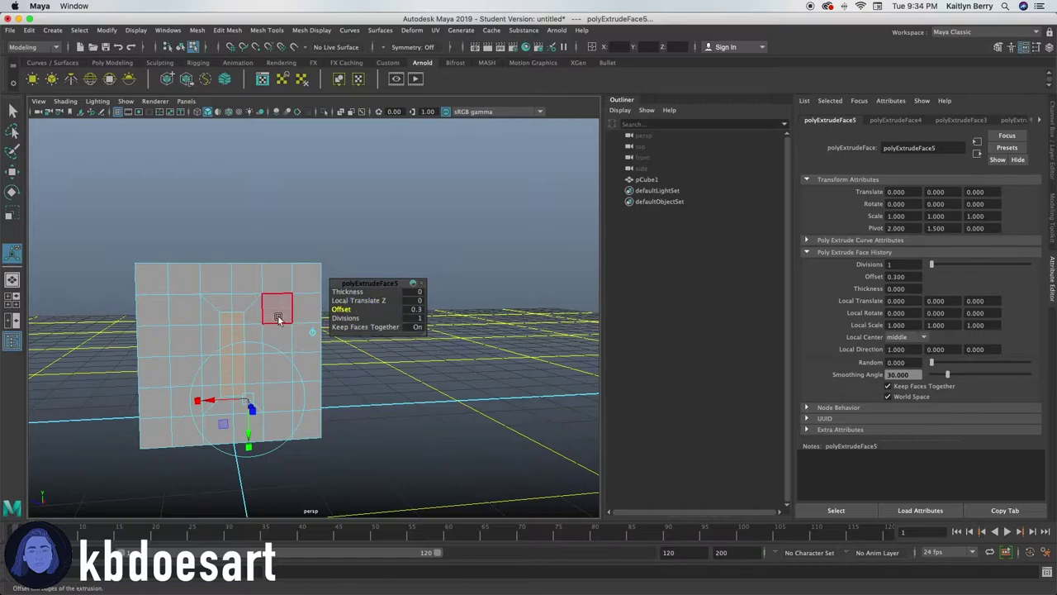
# Scale the inset faces on the narrow end slightly taller and narrow them to about 0.41 of their width
pyautogui.press('r')
pyautogui.moveTo(234, 304); pyautogui.dragTo(231, 289)
pyautogui.moveTo(184, 338)
pyautogui.keyDown('alt'); pyautogui.mouseDown()
pyautogui.moveTo(170, 338)
pyautogui.moveTo(193, 337)
pyautogui.mouseUp(); pyautogui.keyUp('alt')
pyautogui.moveTo(385, 330); pyautogui.dragTo(386, 334)
pyautogui.keyDown('alt'); pyautogui.moveTo(216, 336); pyautogui.dragTo(201, 348); pyautogui.keyUp('alt')
pyautogui.keyDown('alt'); pyautogui.moveTo(229, 340); pyautogui.dragTo(323, 352, button='right'); pyautogui.keyUp('alt')
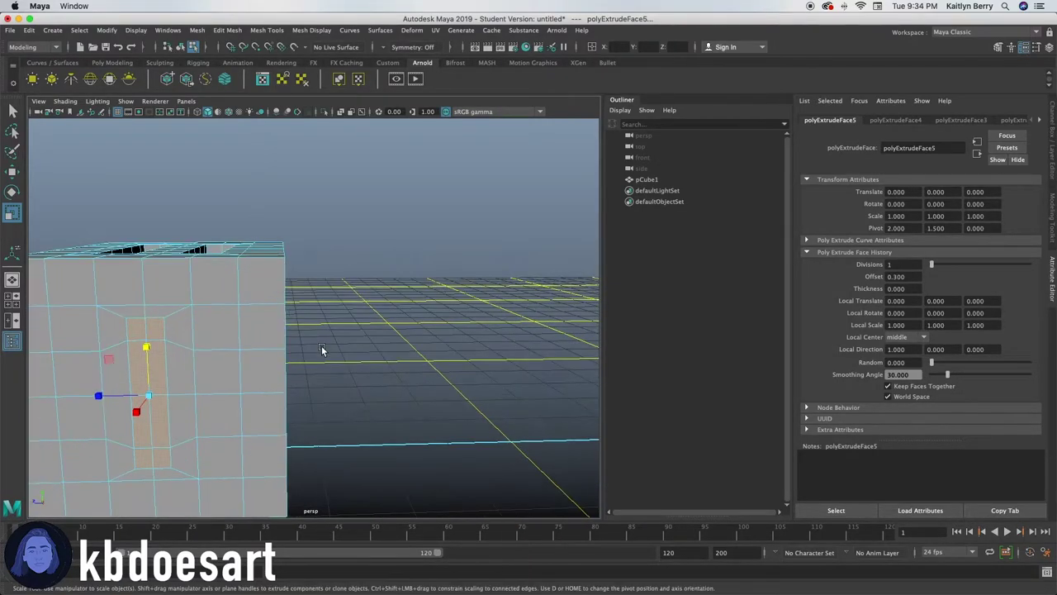
pyautogui.keyDown('alt'); pyautogui.moveTo(132, 346); pyautogui.dragTo(251, 349, button='middle'); pyautogui.keyUp('alt')
pyautogui.keyDown('alt'); pyautogui.moveTo(252, 349); pyautogui.dragTo(373, 311); pyautogui.keyUp('alt')
pyautogui.keyDown('alt'); pyautogui.moveTo(374, 310); pyautogui.dragTo(346, 320, button='middle'); pyautogui.keyUp('alt')
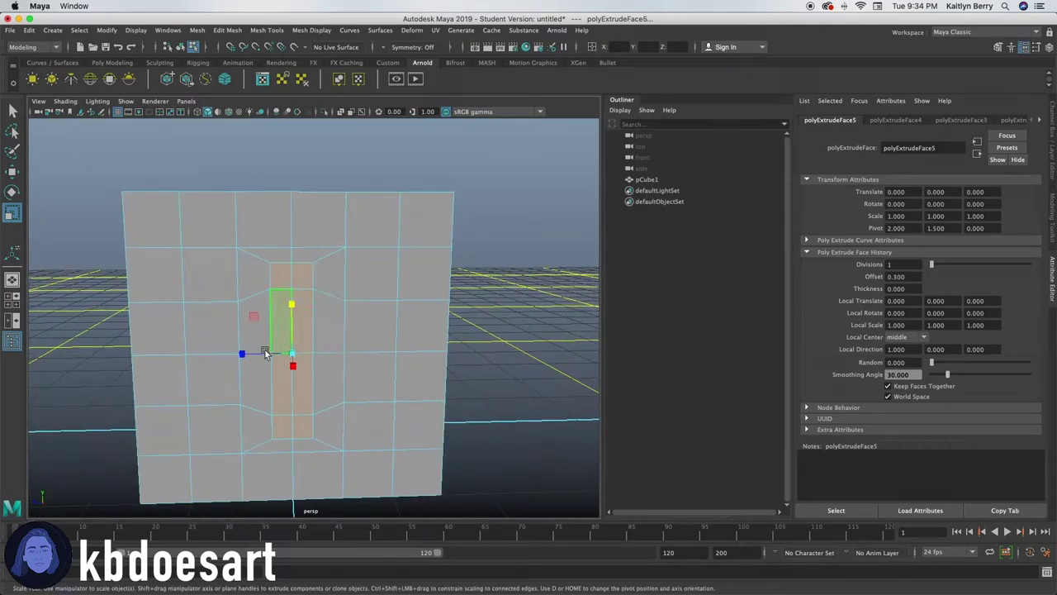
pyautogui.moveTo(252, 353); pyautogui.dragTo(285, 353)
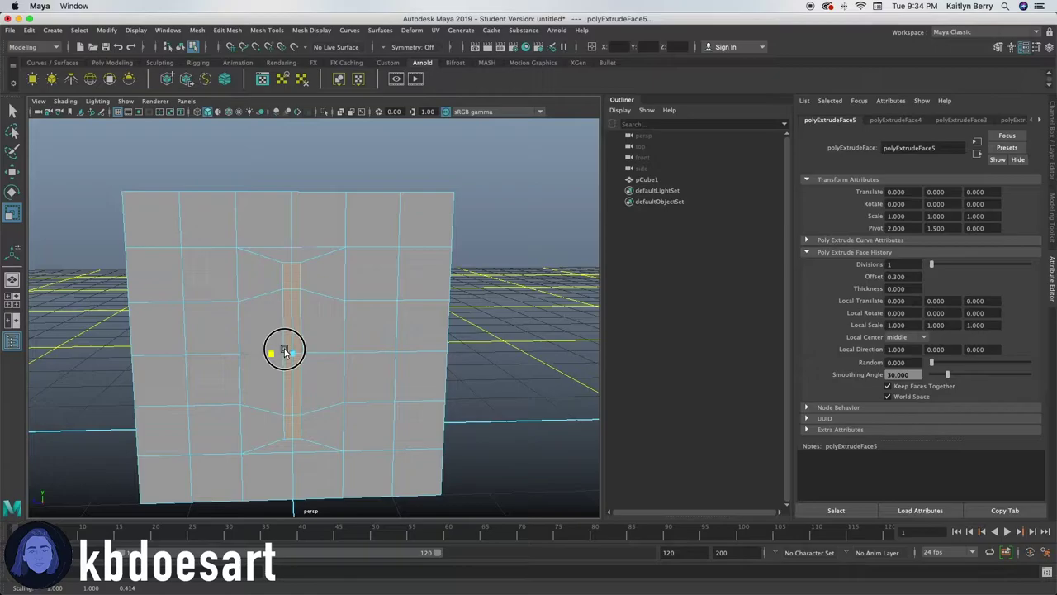
pyautogui.keyDown('alt'); pyautogui.moveTo(215, 360); pyautogui.dragTo(326, 344); pyautogui.keyUp('alt')
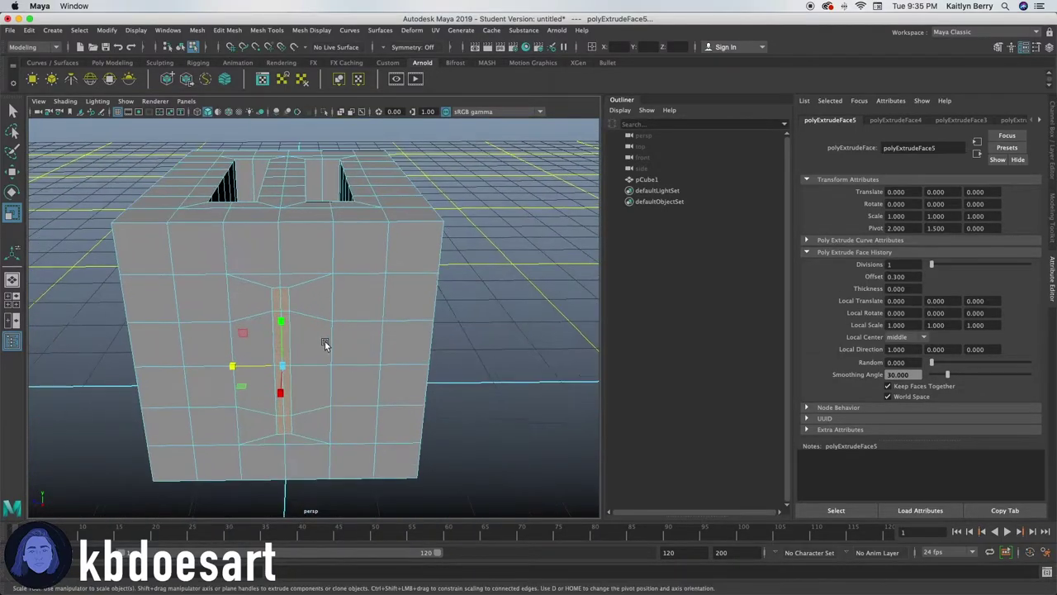
# Extrude the narrow inset strip with a thickness of -0.5 to sink a vertical slot, and deselect it
pyautogui.click(351, 363)
pyautogui.hotkey('ctrl', 'e')
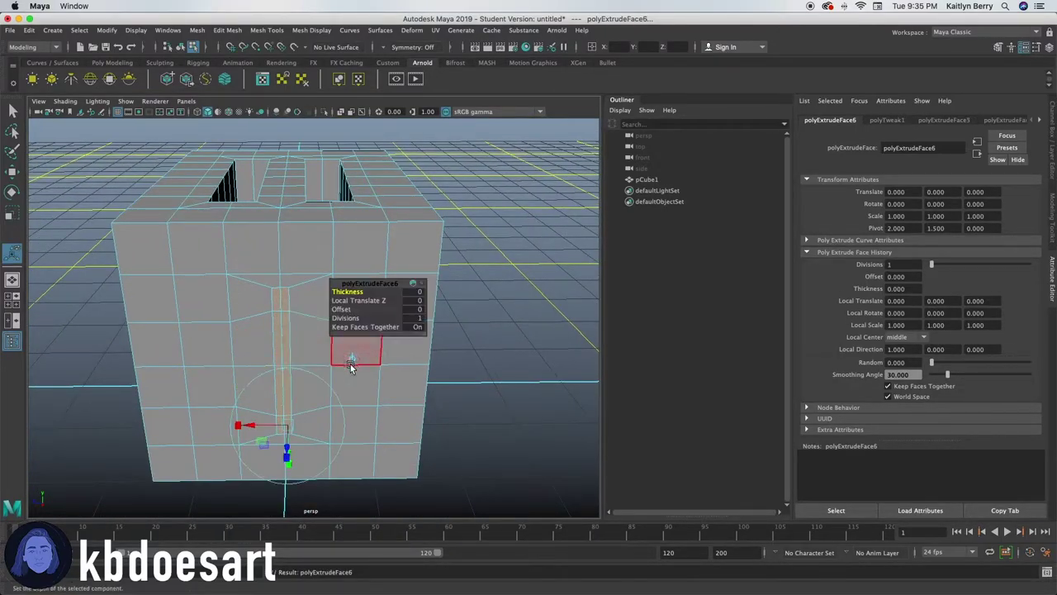
pyautogui.click(351, 291)
pyautogui.moveTo(364, 291); pyautogui.dragTo(325, 289, button='middle')
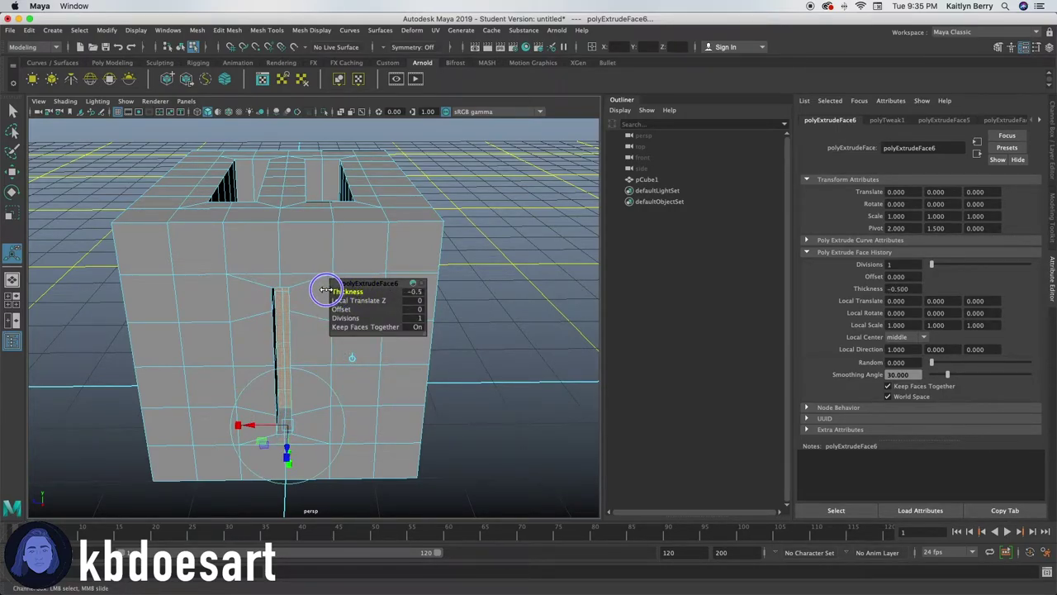
pyautogui.keyDown('alt'); pyautogui.moveTo(273, 351); pyautogui.dragTo(302, 354); pyautogui.keyUp('alt')
pyautogui.click(529, 218)
# Create a polygon cylinder, scale it down and move it out in front of the slotted end to X about 2.676
pyautogui.keyDown('alt'); pyautogui.moveTo(438, 248); pyautogui.dragTo(372, 252, button='middle'); pyautogui.keyUp('alt')
pyautogui.keyDown('alt'); pyautogui.moveTo(254, 252); pyautogui.dragTo(378, 279, button='right'); pyautogui.keyUp('alt')
pyautogui.moveTo(339, 306)
pyautogui.keyDown('alt'); pyautogui.mouseDown()
pyautogui.moveTo(372, 295)
pyautogui.moveTo(338, 295)
pyautogui.moveTo(351, 291)
pyautogui.mouseUp(); pyautogui.keyUp('alt')
pyautogui.keyDown('alt'); pyautogui.moveTo(322, 258); pyautogui.dragTo(310, 257, button='right'); pyautogui.keyUp('alt')
pyautogui.click(112, 63)
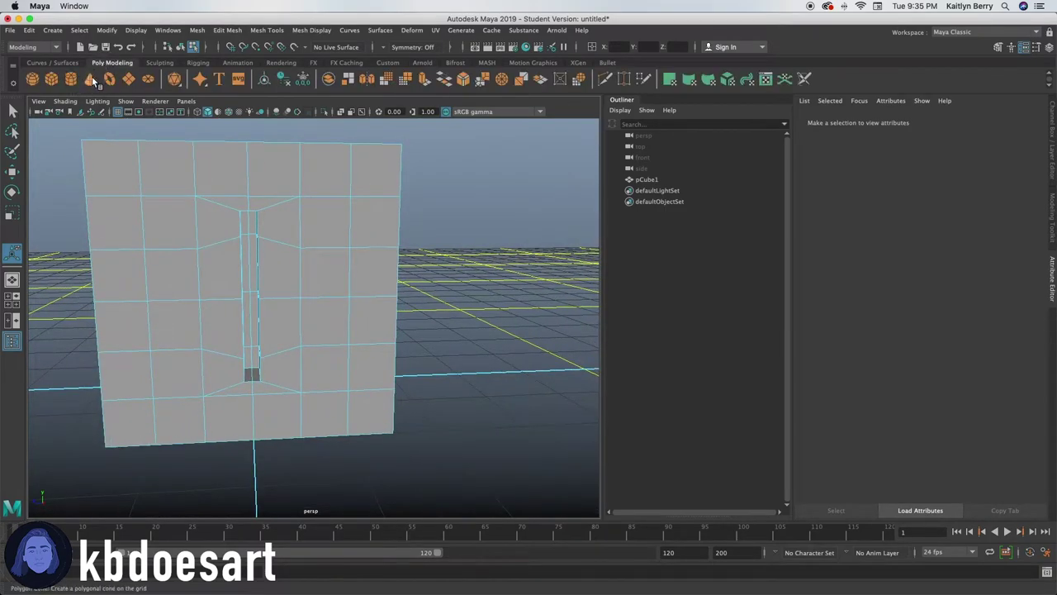
pyautogui.click(71, 79)
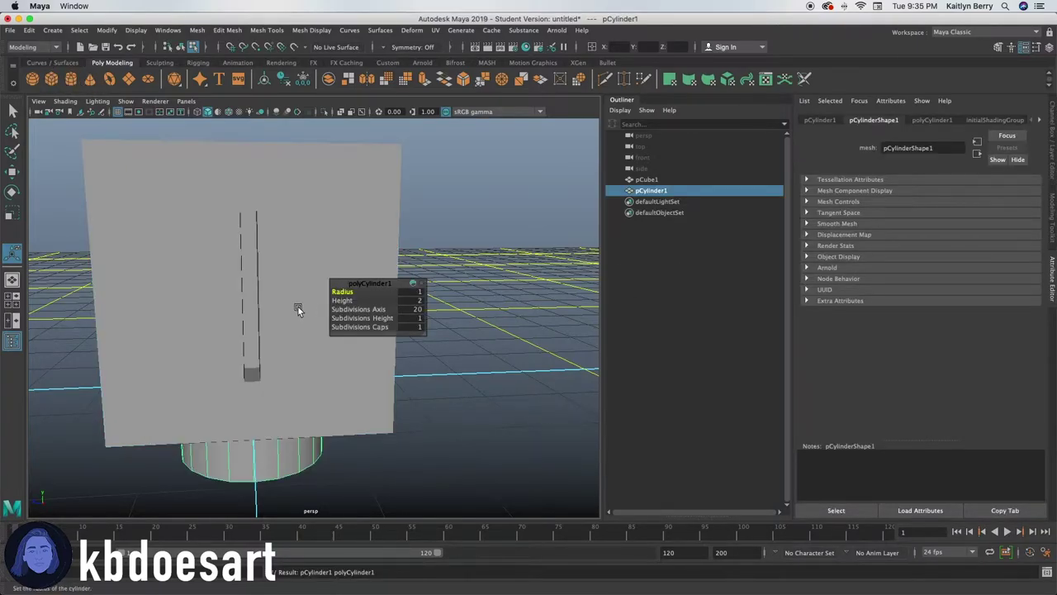
pyautogui.moveTo(386, 281); pyautogui.dragTo(484, 252)
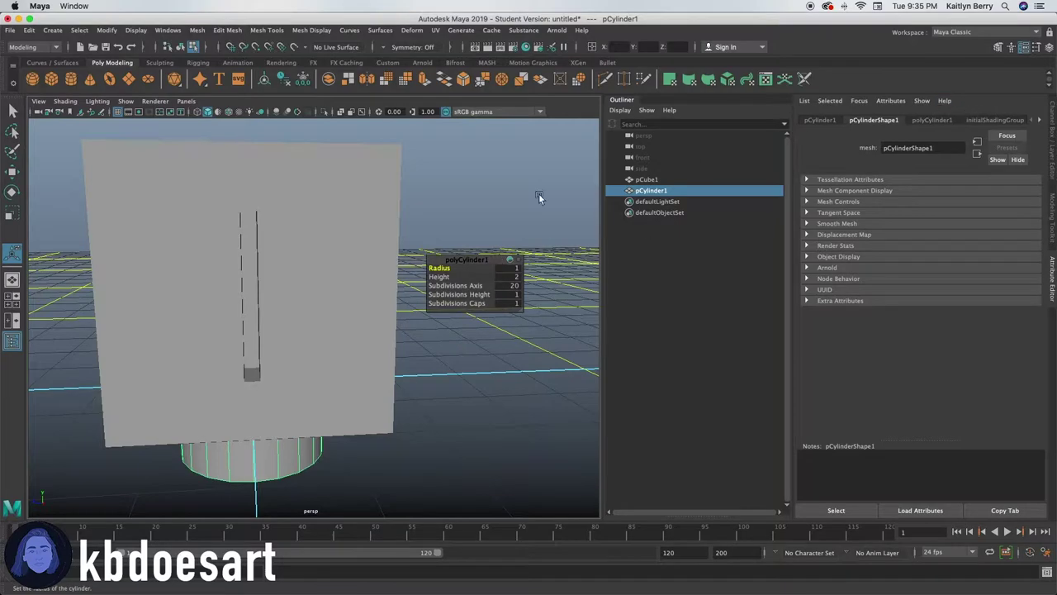
pyautogui.press('r')
pyautogui.moveTo(251, 381); pyautogui.dragTo(186, 382)
pyautogui.press('w')
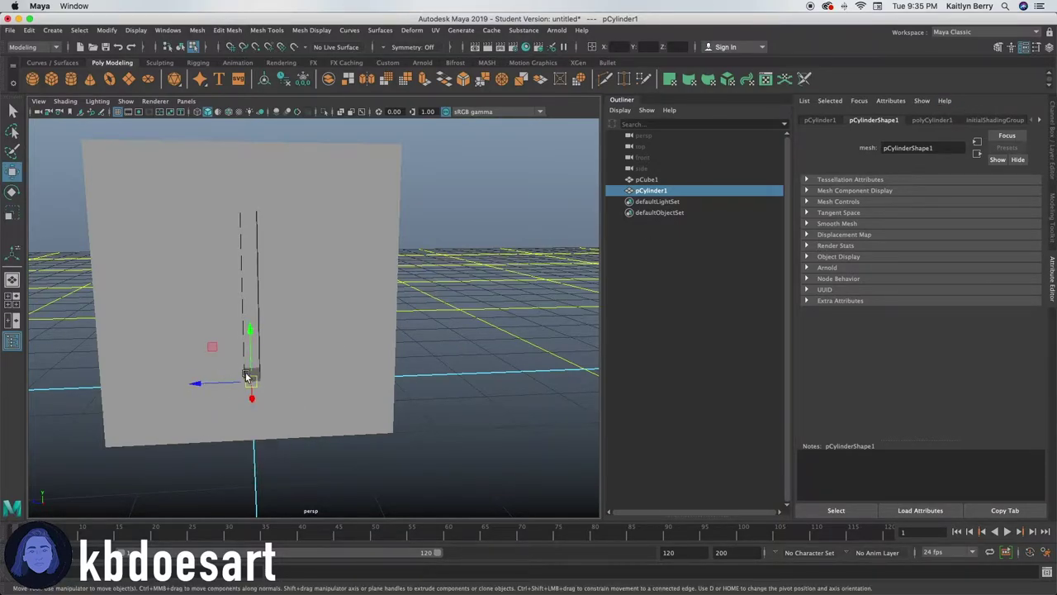
pyautogui.moveTo(252, 394); pyautogui.dragTo(271, 490)
pyautogui.keyDown('alt'); pyautogui.moveTo(410, 418); pyautogui.dragTo(318, 409, button='right'); pyautogui.keyUp('alt')
# Scale the cylinder into a thin rod of about 0.081 in X and Z and 0.333 in Y
pyautogui.press('e')
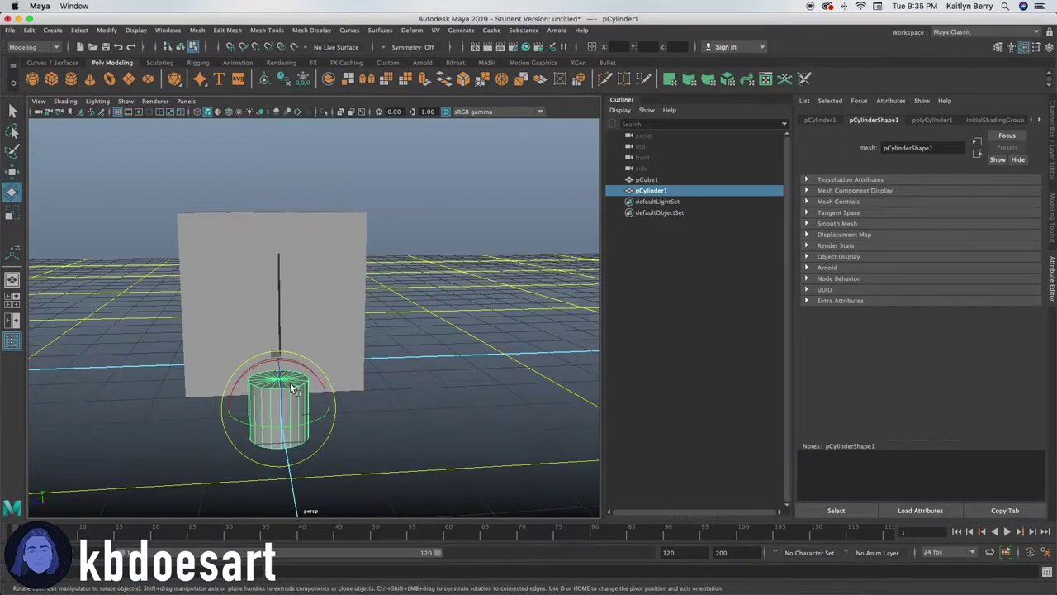
pyautogui.press('r')
pyautogui.moveTo(280, 409); pyautogui.dragTo(240, 415)
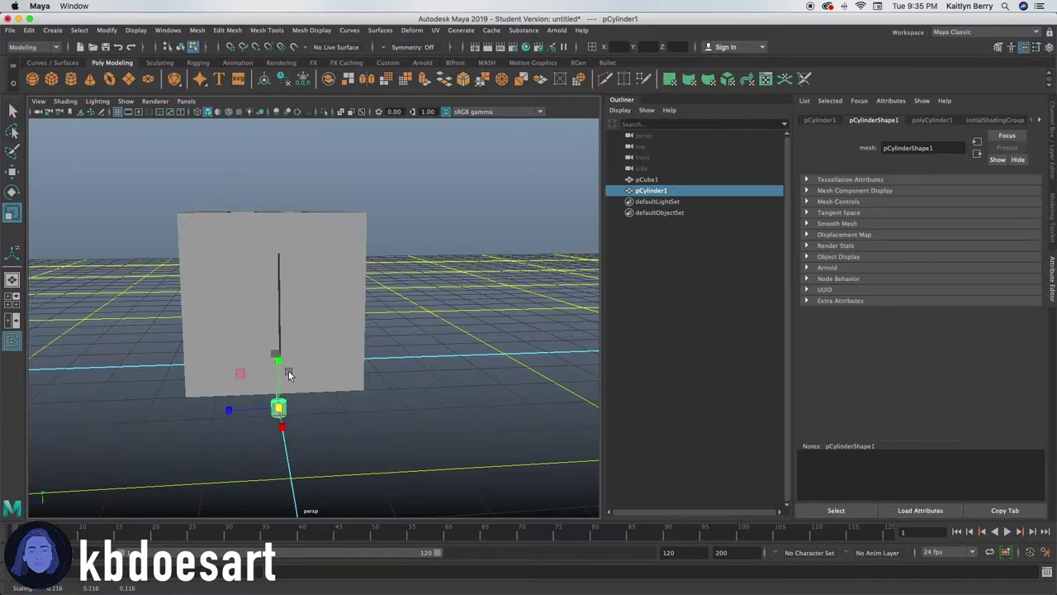
pyautogui.moveTo(279, 361); pyautogui.dragTo(262, 178)
pyautogui.moveTo(279, 408); pyautogui.dragTo(288, 230)
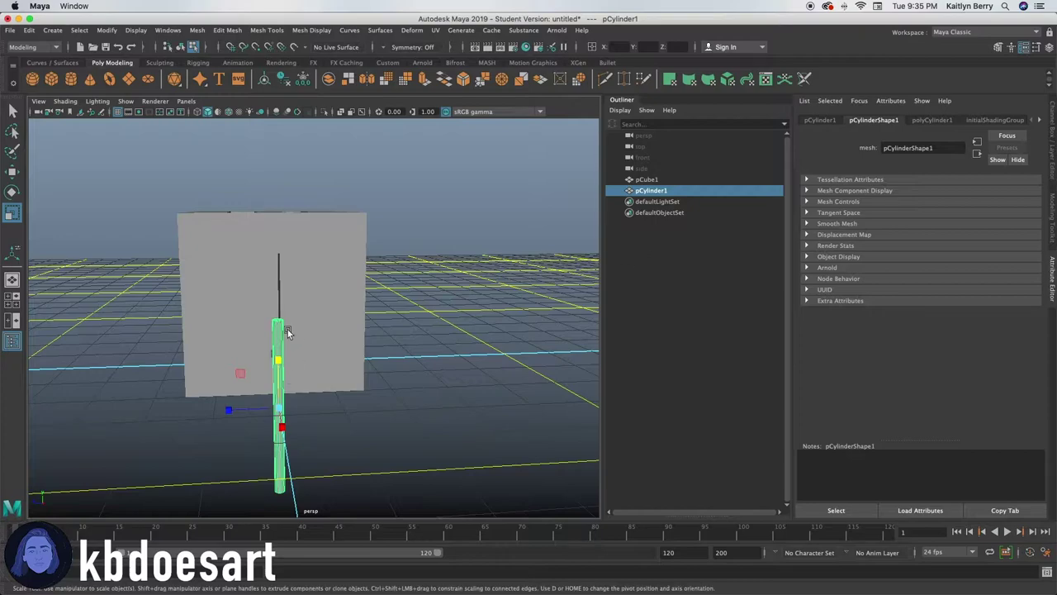
pyautogui.moveTo(278, 360); pyautogui.dragTo(274, 399)
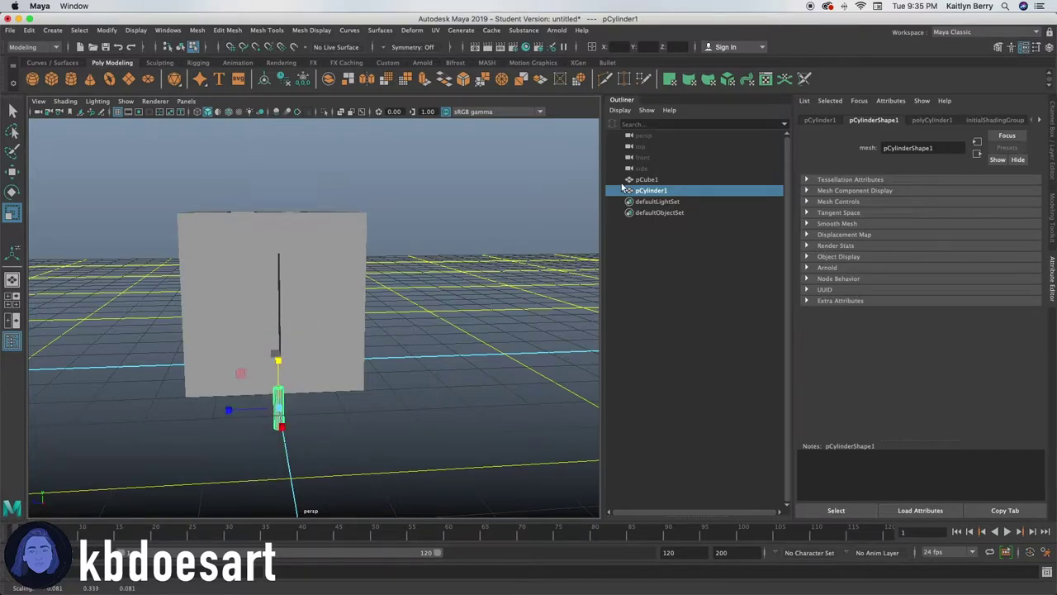
# Set the rod's Z rotation to 90 so that it points towards the vertical slot
pyautogui.click(932, 121)
pyautogui.click(819, 121)
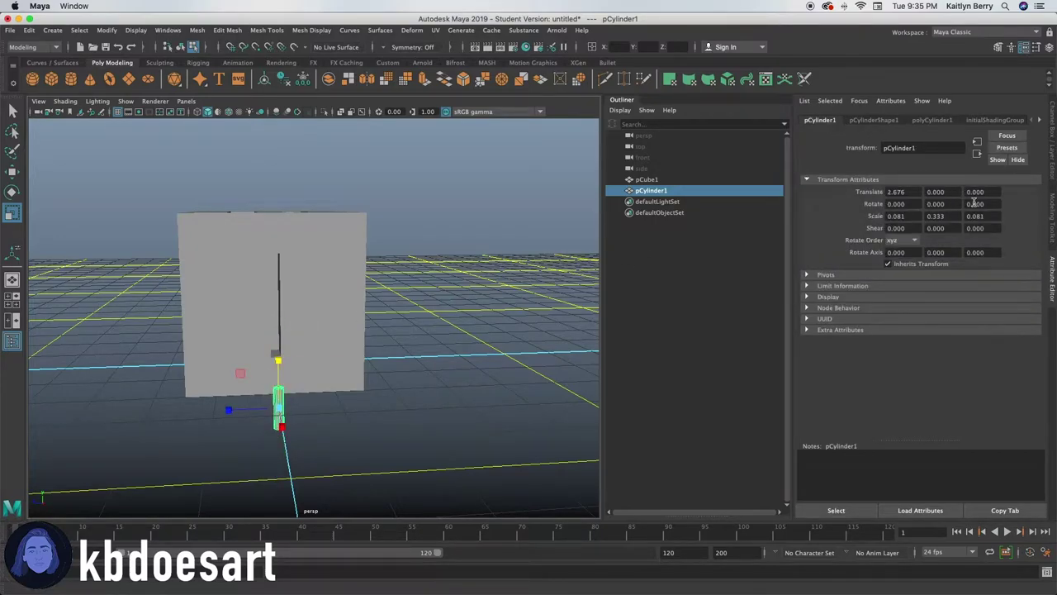
pyautogui.click(952, 204)
pyautogui.write('90')
pyautogui.press('Return')
pyautogui.press('super+z')
pyautogui.write('90')
pyautogui.press('Return')
pyautogui.write('z90')
pyautogui.press('Return')
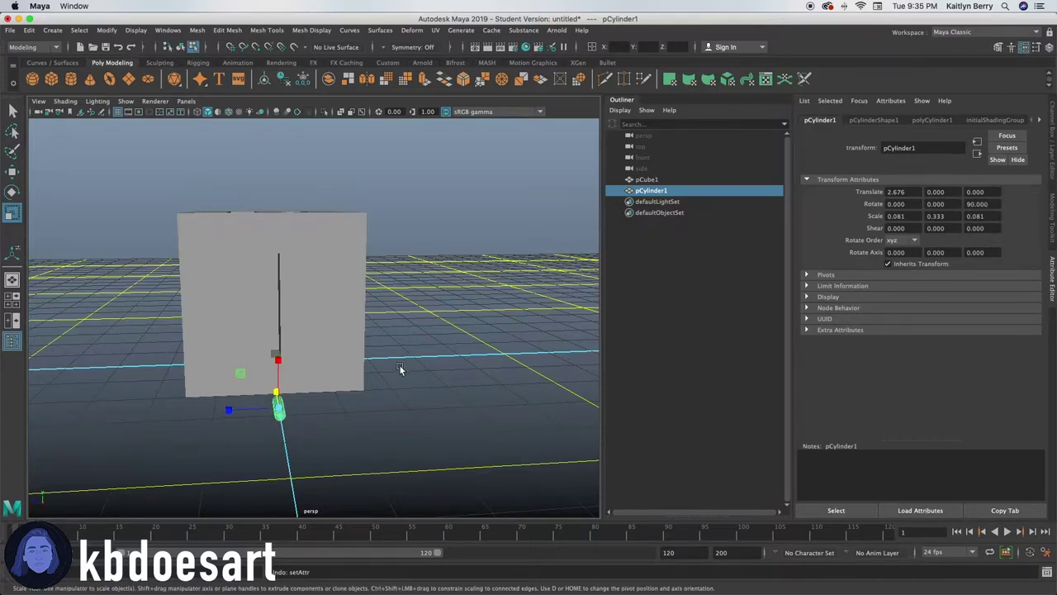
# Reselect the rod in object mode and raise it to the height of the vertical slot
pyautogui.keyDown('alt'); pyautogui.moveTo(400, 369); pyautogui.dragTo(314, 376); pyautogui.keyUp('alt')
pyautogui.press('w')
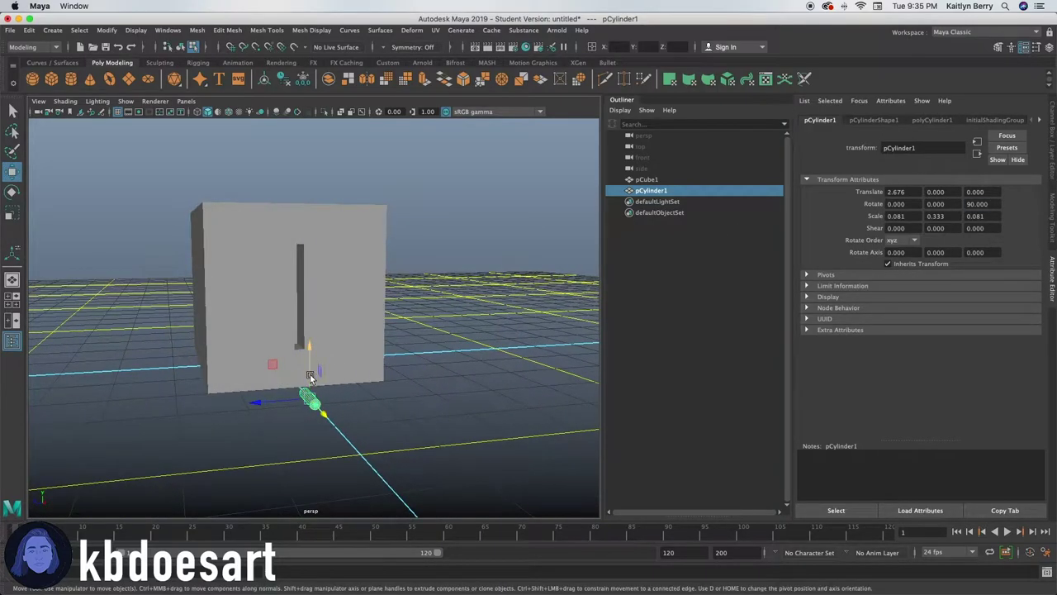
pyautogui.moveTo(319, 280); pyautogui.dragTo(312, 356, button='right')
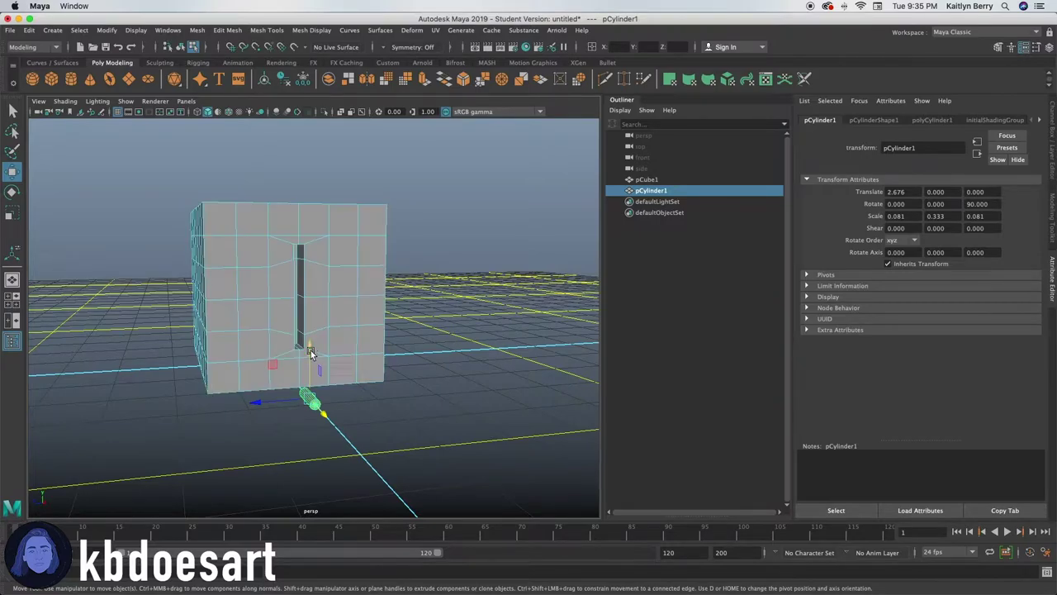
pyautogui.click(314, 402)
pyautogui.press('e')
pyautogui.moveTo(306, 395); pyautogui.dragTo(357, 265, button='right')
pyautogui.press('w')
pyautogui.moveTo(311, 347); pyautogui.dragTo(313, 236)
# Scale the rod to about 0.05, 0.207, 0.05 and move it into the slot at X about 1.493, Y about 1.664
pyautogui.keyDown('alt'); pyautogui.moveTo(274, 302); pyautogui.dragTo(295, 345); pyautogui.keyUp('alt')
pyautogui.scroll(5, 259, 291)
pyautogui.scroll(6, 302, 305)
pyautogui.keyDown('alt'); pyautogui.moveTo(325, 283); pyautogui.dragTo(310, 366); pyautogui.keyUp('alt')
pyautogui.press('r')
pyautogui.keyDown('alt'); pyautogui.moveTo(368, 400); pyautogui.dragTo(273, 409); pyautogui.keyUp('alt')
pyautogui.press('w')
pyautogui.moveTo(93, 410); pyautogui.dragTo(263, 433)
# Lengthen the rod to a Y scale of about 0.731 so it protrudes from the slot, and deselect it
pyautogui.press('r')
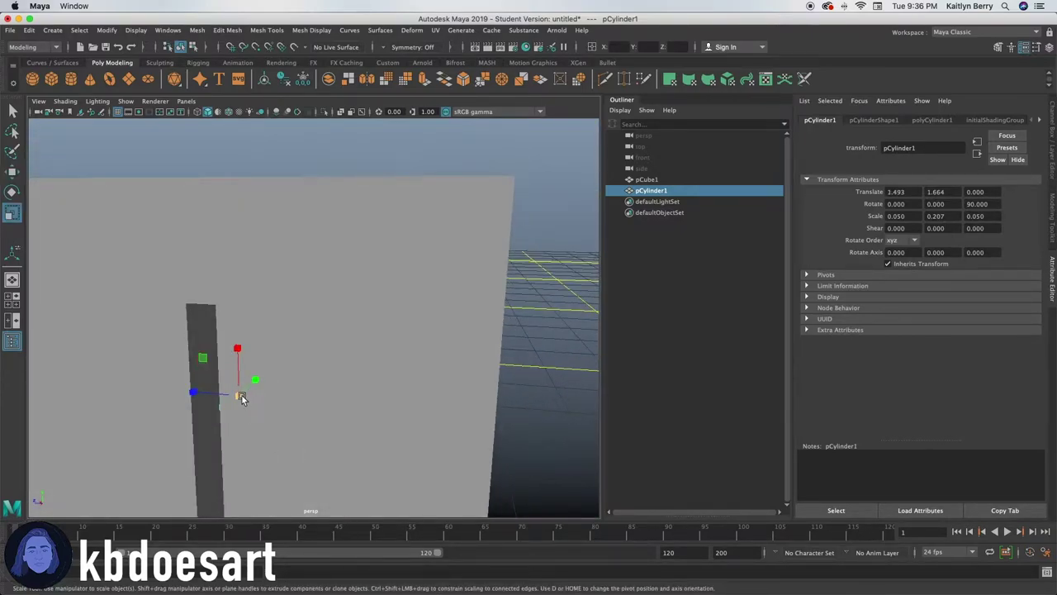
pyautogui.moveTo(241, 397); pyautogui.dragTo(343, 363)
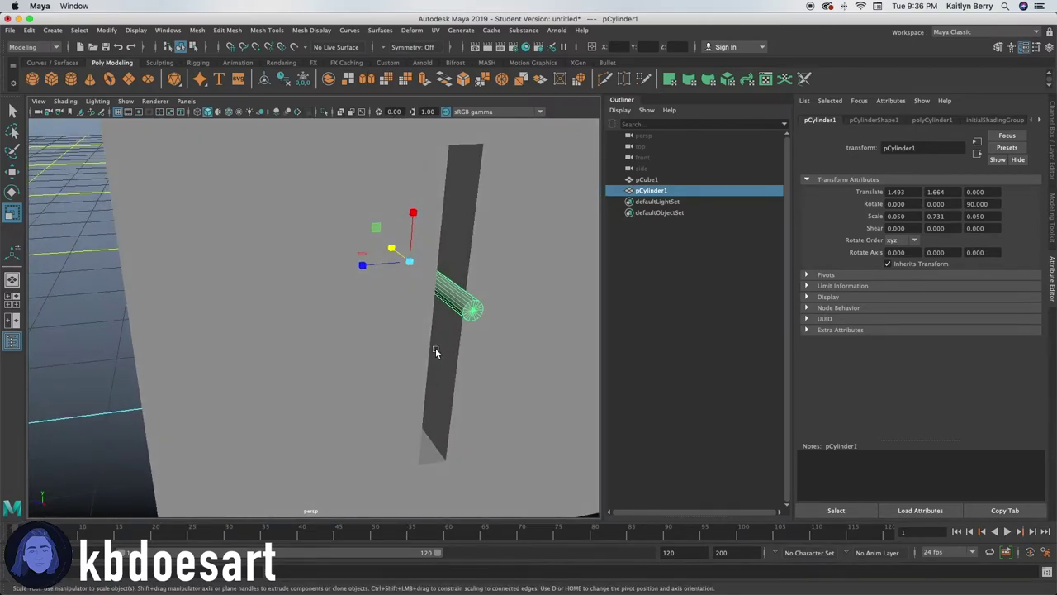
pyautogui.keyDown('alt'); pyautogui.moveTo(436, 352); pyautogui.dragTo(543, 326); pyautogui.keyUp('alt')
pyautogui.click(537, 320)
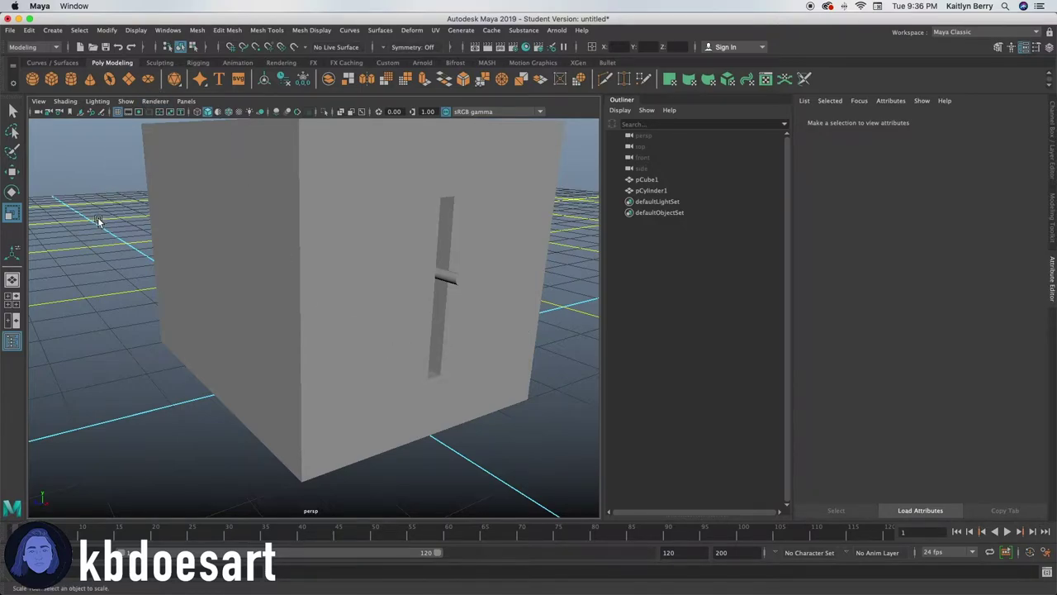
# Create a second polygon cylinder, move it to X about 2.244 and set its X rotation to 90
pyautogui.click(71, 79)
pyautogui.press('w')
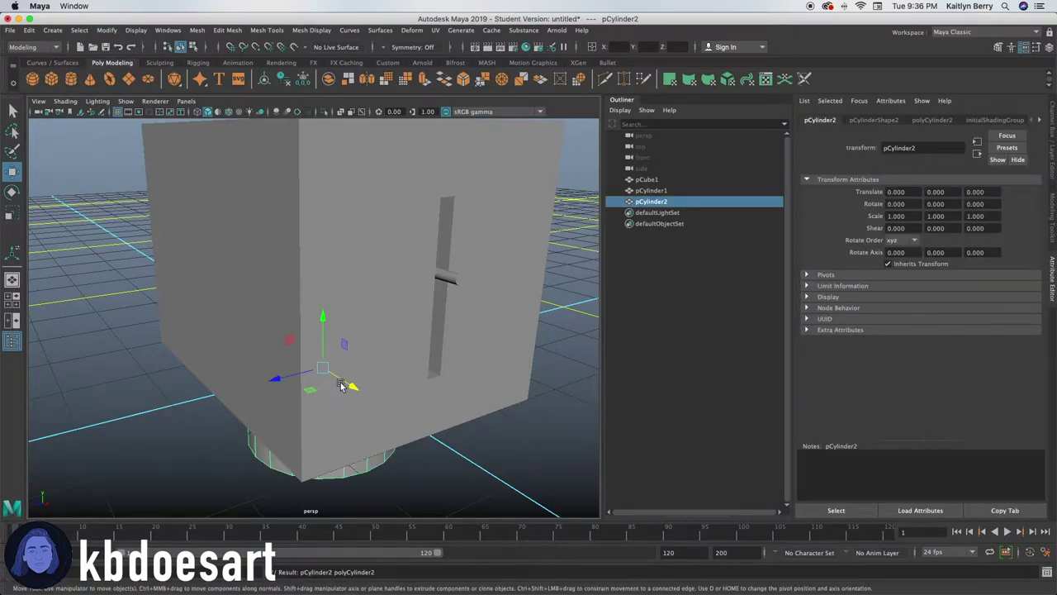
pyautogui.moveTo(341, 385); pyautogui.dragTo(498, 439)
pyautogui.keyDown('alt'); pyautogui.moveTo(502, 406); pyautogui.dragTo(410, 395, button='right'); pyautogui.keyUp('alt')
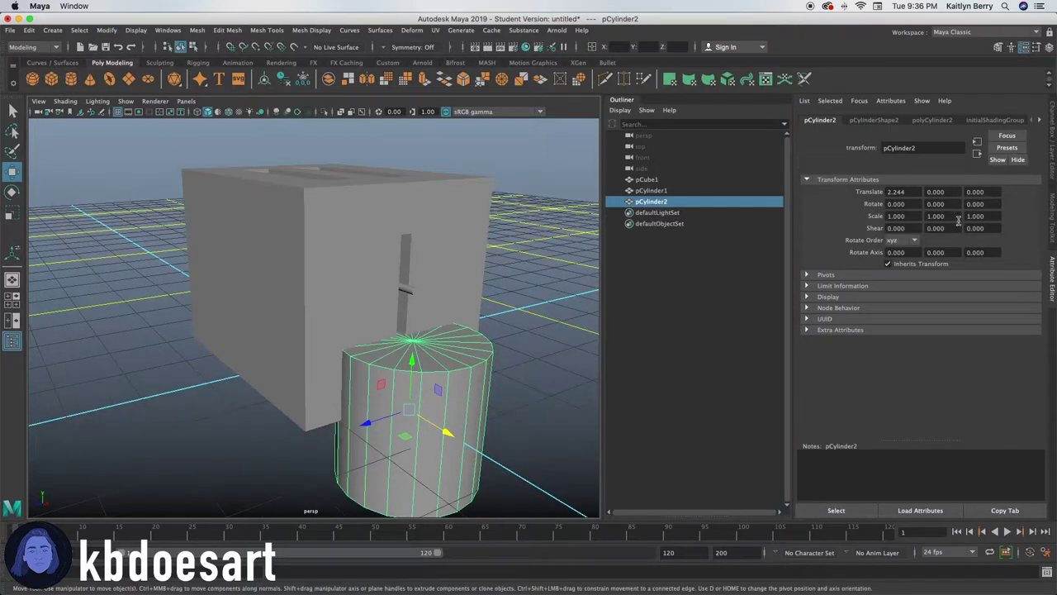
pyautogui.click(909, 205)
pyautogui.write('90')
pyautogui.press('Return')
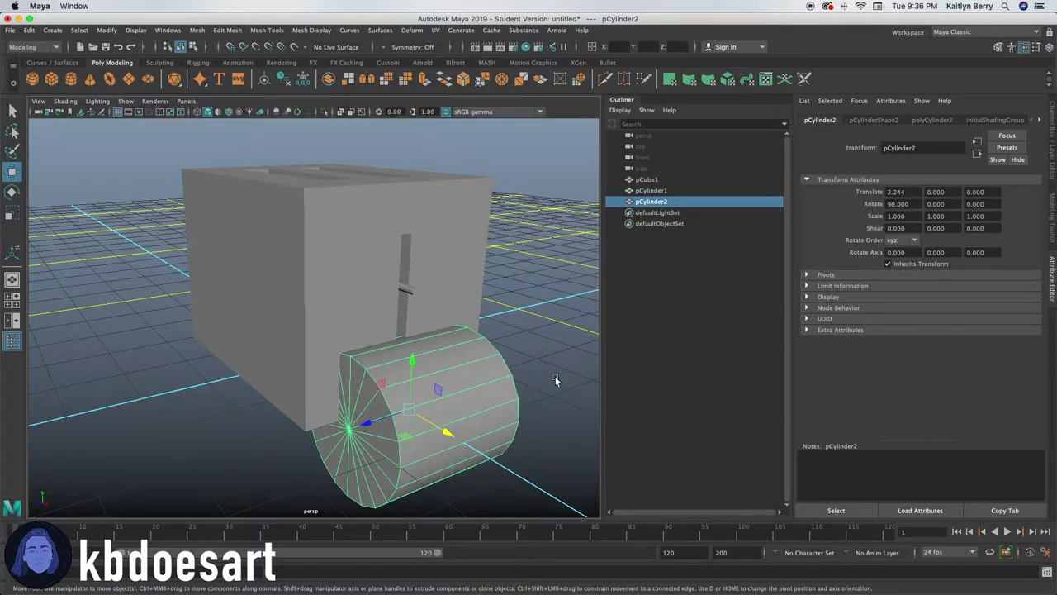
# Scale the second cylinder uniformly to about 0.256 and raise it in front of the slot to Y about 1.492
pyautogui.press('r')
pyautogui.moveTo(411, 410); pyautogui.dragTo(318, 405)
pyautogui.press('w')
pyautogui.moveTo(413, 358); pyautogui.dragTo(377, 339)
pyautogui.keyDown('alt'); pyautogui.moveTo(378, 340); pyautogui.dragTo(435, 344, button='right'); pyautogui.keyUp('alt')
pyautogui.moveTo(345, 339); pyautogui.dragTo(352, 338)
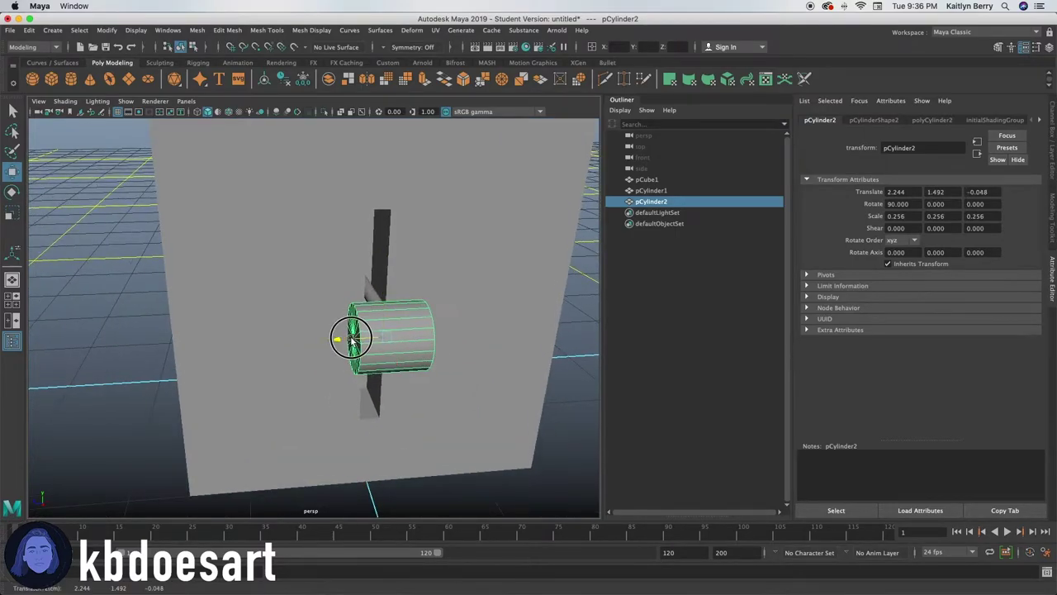
pyautogui.moveTo(501, 305)
pyautogui.keyDown('alt'); pyautogui.mouseDown()
pyautogui.moveTo(470, 306)
pyautogui.moveTo(491, 318)
pyautogui.mouseUp(); pyautogui.keyUp('alt')
pyautogui.hotkey('ctrl', 'z')
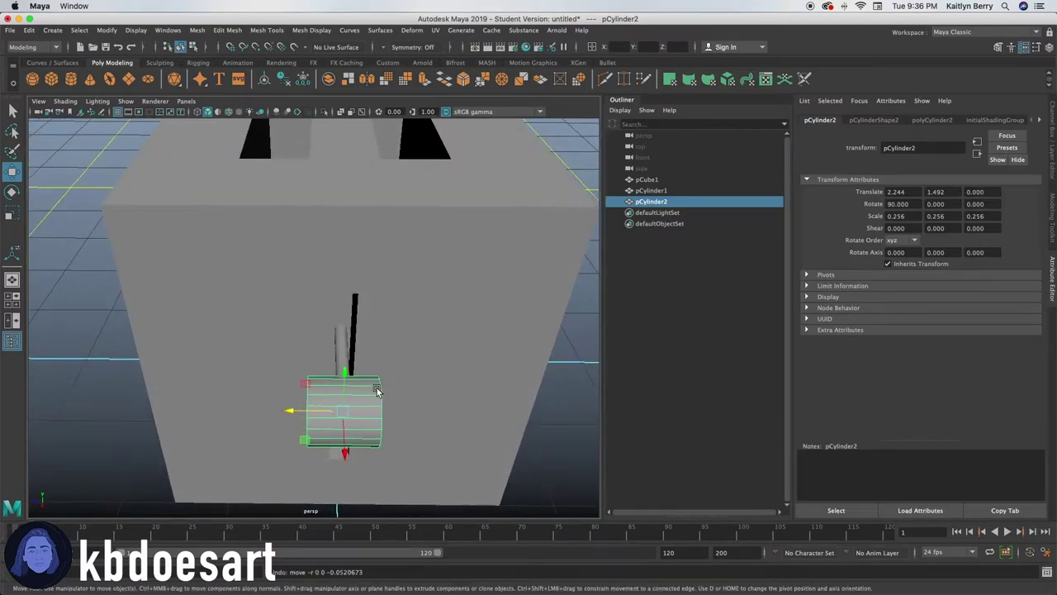
# Scale the second cylinder to about 0.207, 0.2, 0.164 and raise it to Y about 1.64 to align with the rod
pyautogui.moveTo(351, 380); pyautogui.dragTo(477, 338)
pyautogui.press('r')
pyautogui.press('w')
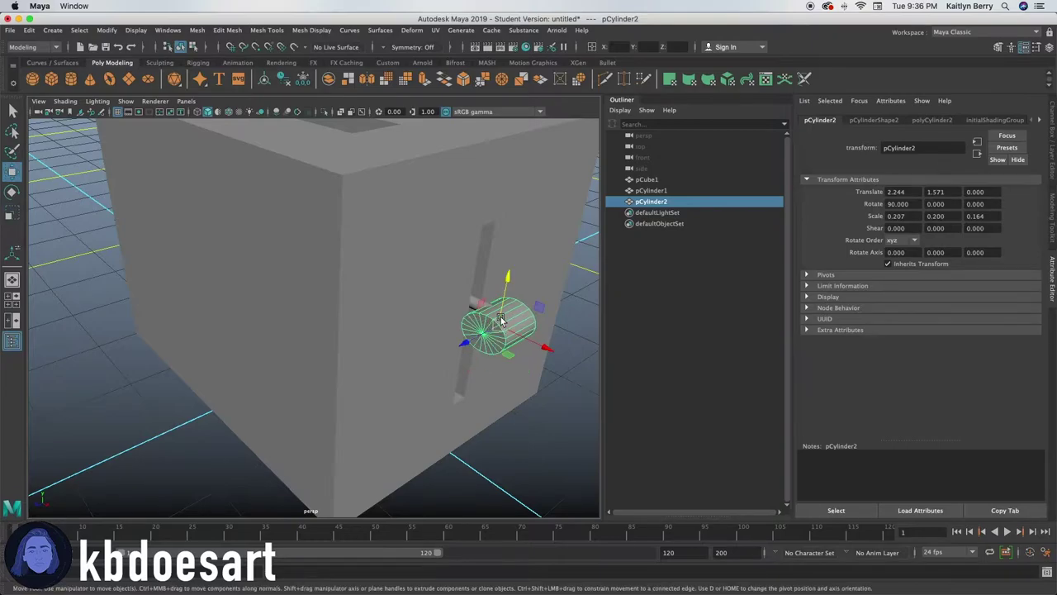
pyautogui.moveTo(501, 298); pyautogui.dragTo(355, 382)
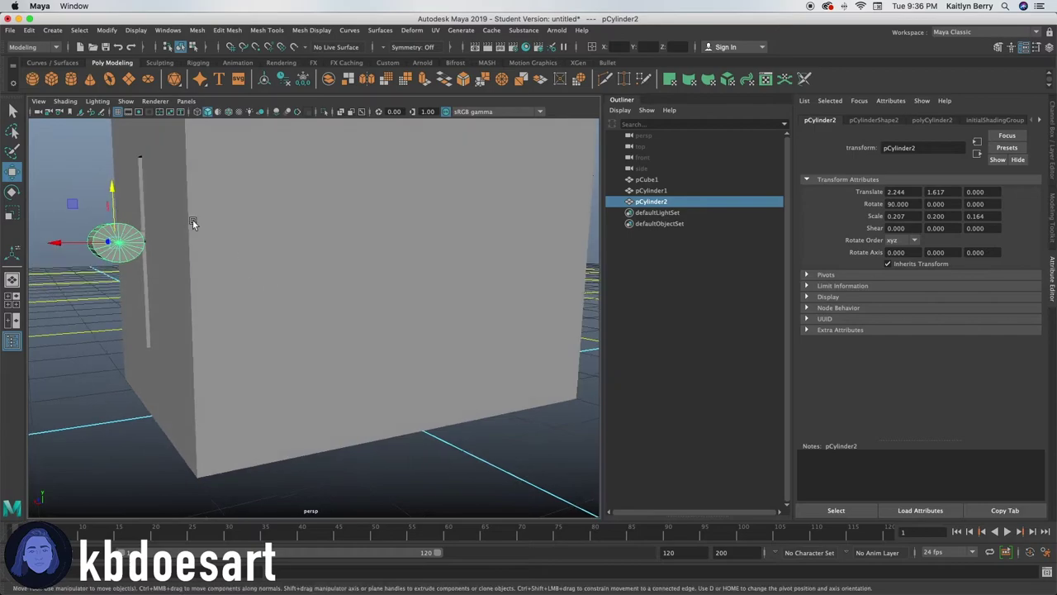
pyautogui.moveTo(114, 193); pyautogui.dragTo(112, 187)
# Check the second cylinder in wireframe and smooth preview, and move it outward along the rod to X about 2.331
pyautogui.keyDown('alt'); pyautogui.moveTo(221, 339); pyautogui.dragTo(344, 357); pyautogui.keyUp('alt')
pyautogui.press('4')
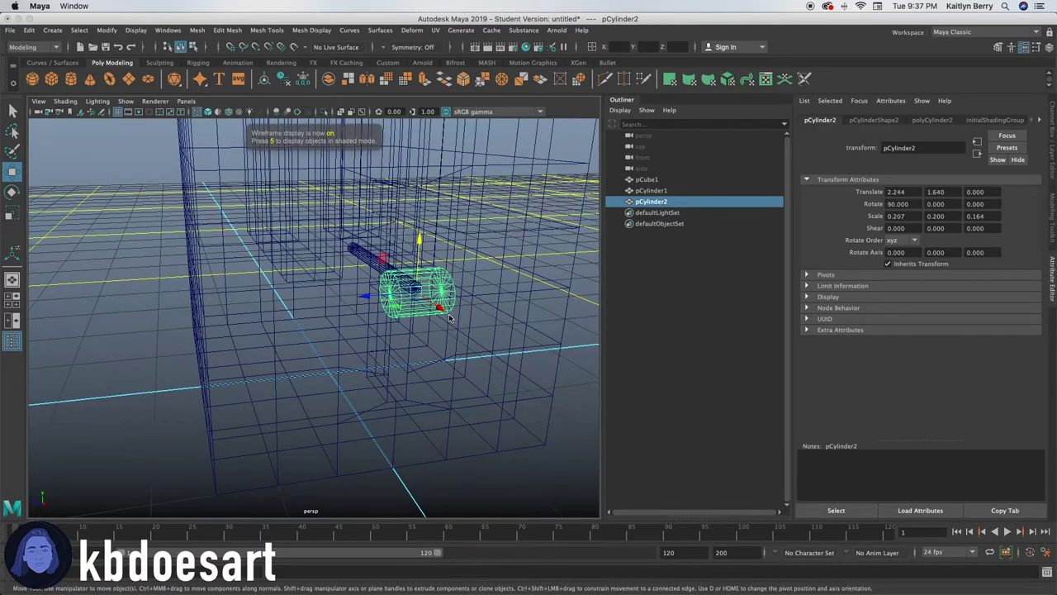
pyautogui.press('5')
pyautogui.press('3')
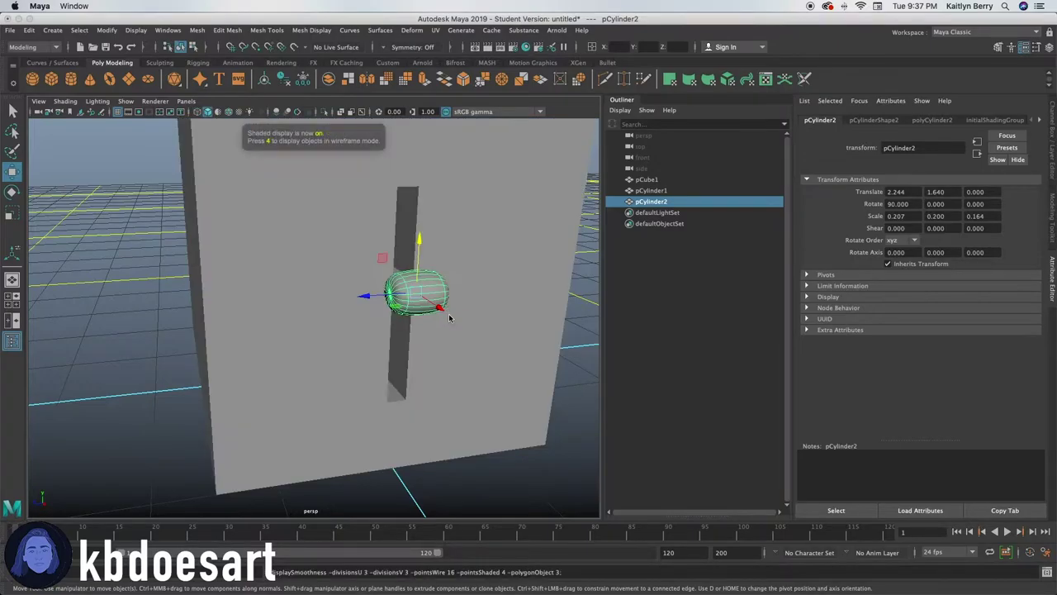
pyautogui.press('1')
pyautogui.click(499, 327)
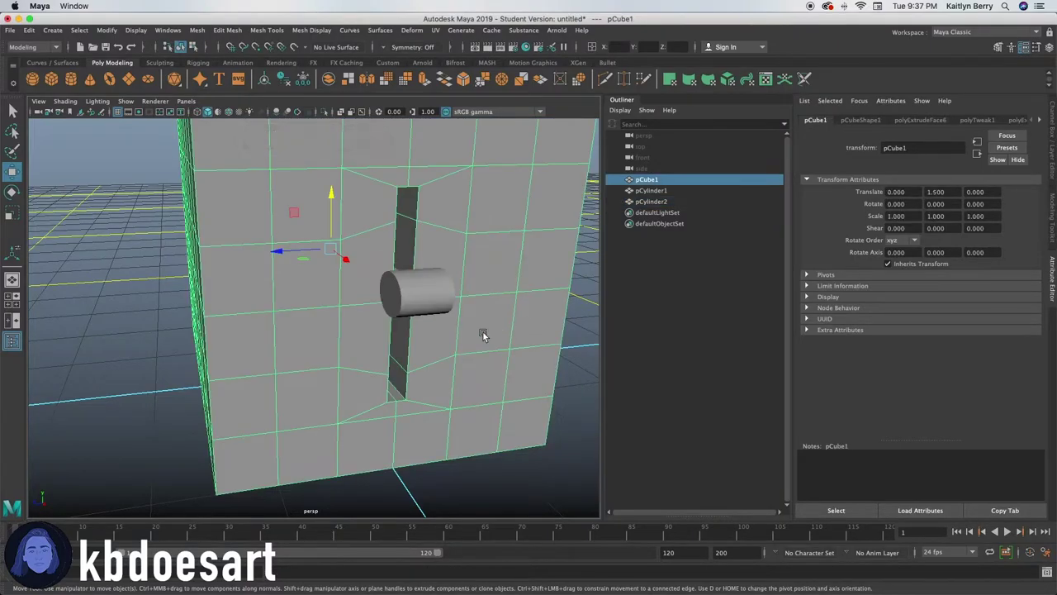
pyautogui.keyDown('alt'); pyautogui.moveTo(484, 330); pyautogui.dragTo(556, 359); pyautogui.keyUp('alt')
pyautogui.click(549, 356)
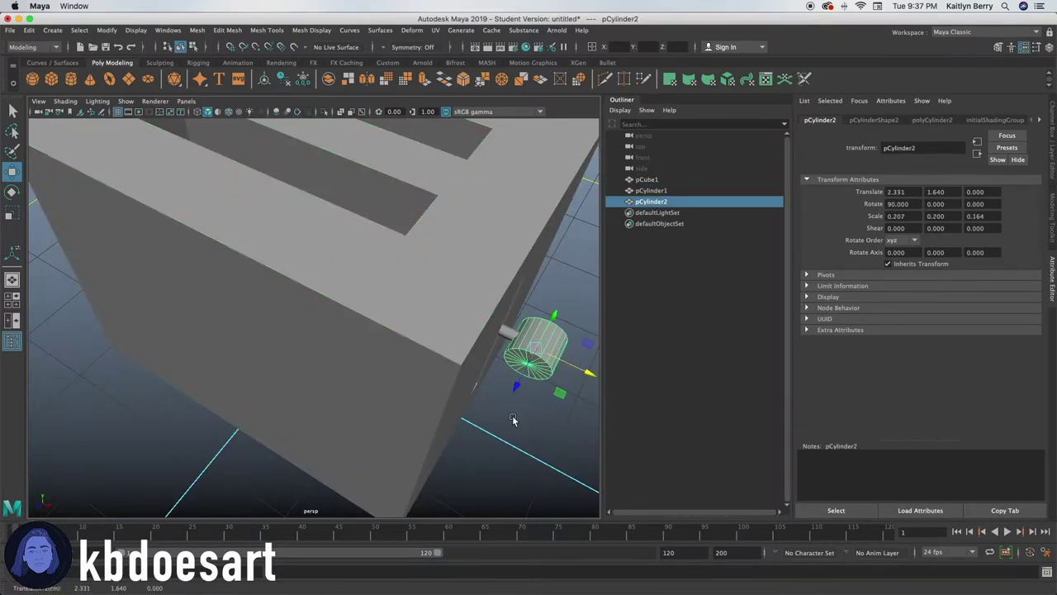
# Select the toaster body at its lever end and switch it to face selection
pyautogui.click(514, 420)
pyautogui.keyDown('alt'); pyautogui.moveTo(514, 420); pyautogui.dragTo(460, 365); pyautogui.keyUp('alt')
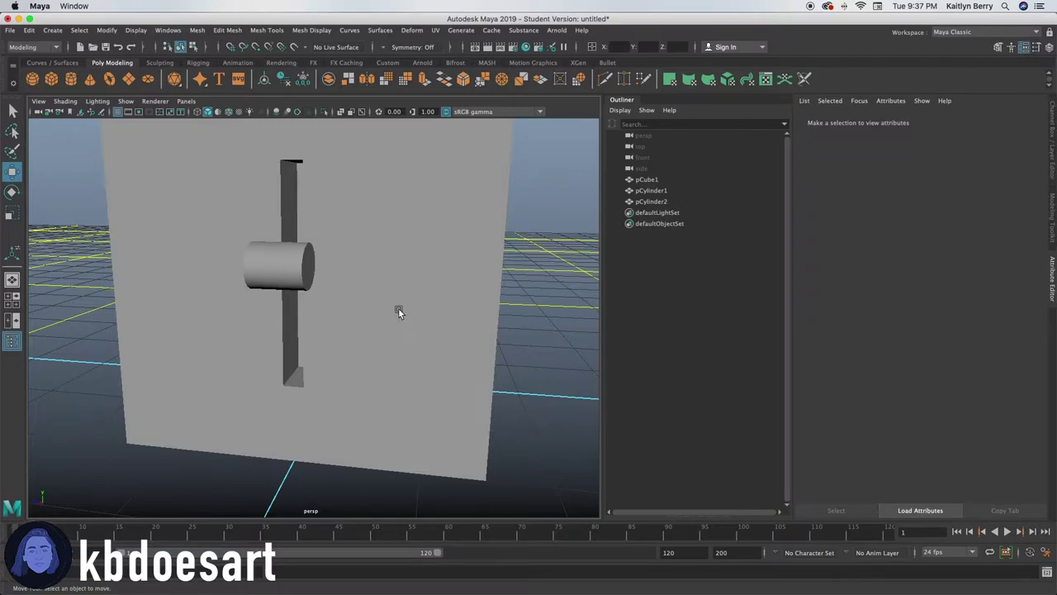
pyautogui.keyDown('alt'); pyautogui.moveTo(399, 308); pyautogui.dragTo(287, 386); pyautogui.keyUp('alt')
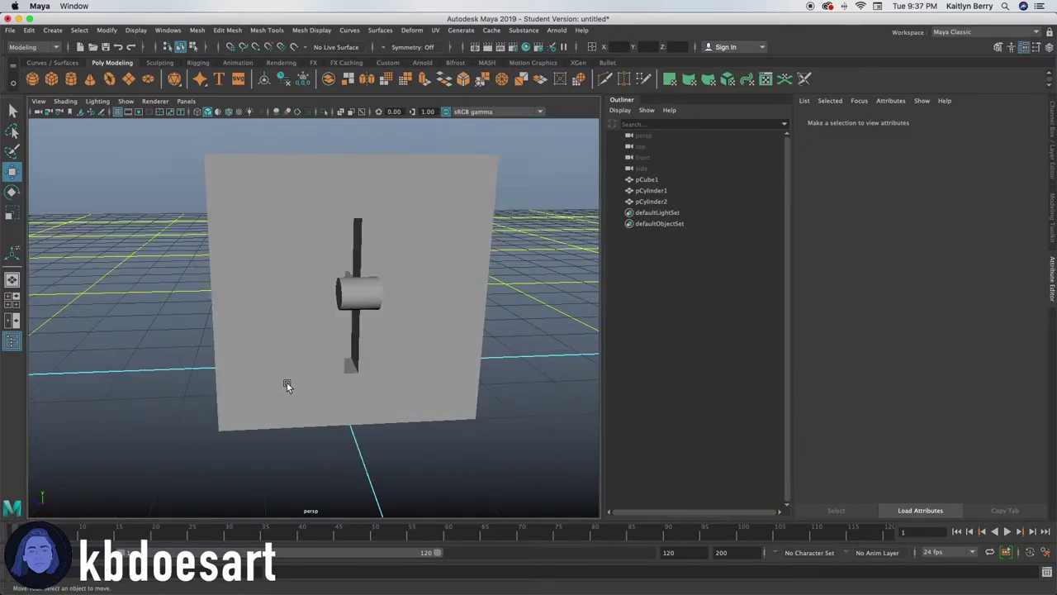
pyautogui.keyDown('alt'); pyautogui.moveTo(330, 357); pyautogui.dragTo(322, 386); pyautogui.keyUp('alt')
pyautogui.click(290, 363)
pyautogui.moveTo(315, 368); pyautogui.dragTo(313, 256, button='right')
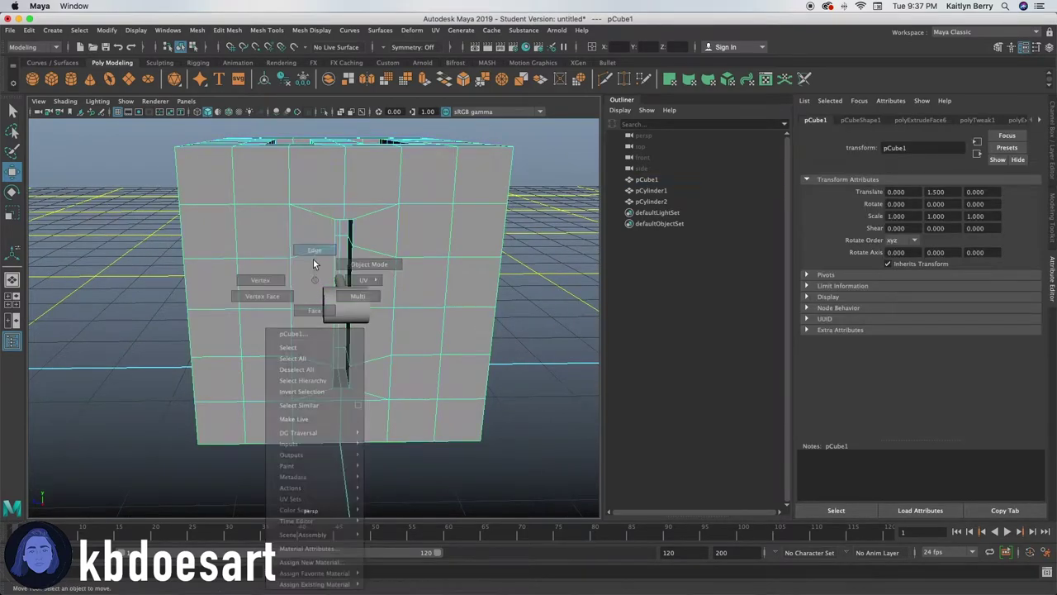
pyautogui.keyDown('alt'); pyautogui.moveTo(296, 400); pyautogui.dragTo(293, 398); pyautogui.keyUp('alt')
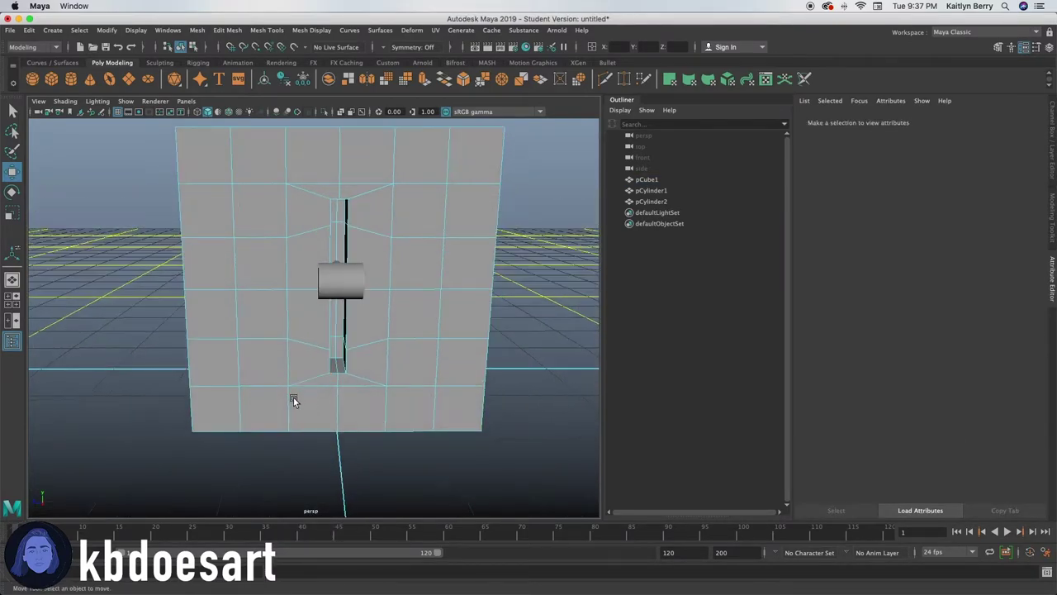
pyautogui.moveTo(267, 358); pyautogui.dragTo(265, 342, button='right')
# Try to circularize one single face on each side of the end slot's lower end
pyautogui.click(261, 310)
pyautogui.click(260, 358)
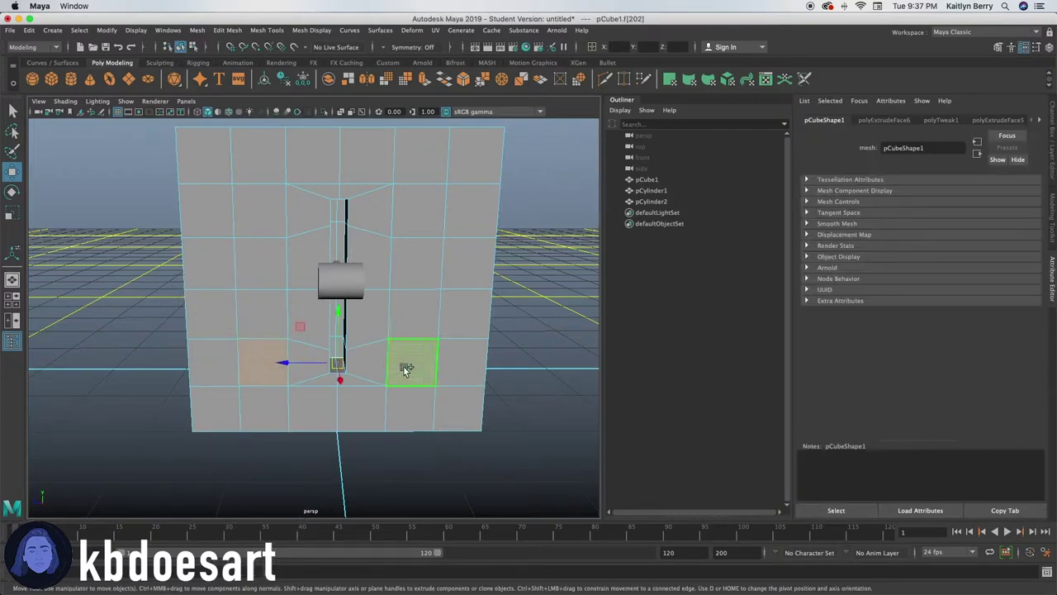
pyautogui.keyDown('shift'); pyautogui.click(404, 367); pyautogui.keyUp('shift')
pyautogui.click(196, 30)
pyautogui.moveTo(228, 29)
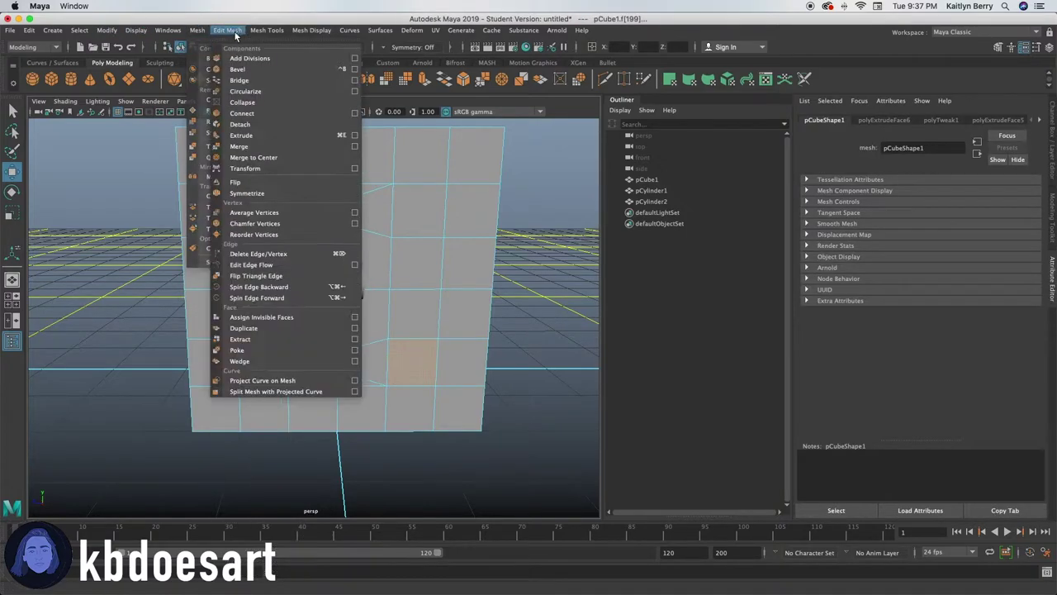
pyautogui.click(245, 91)
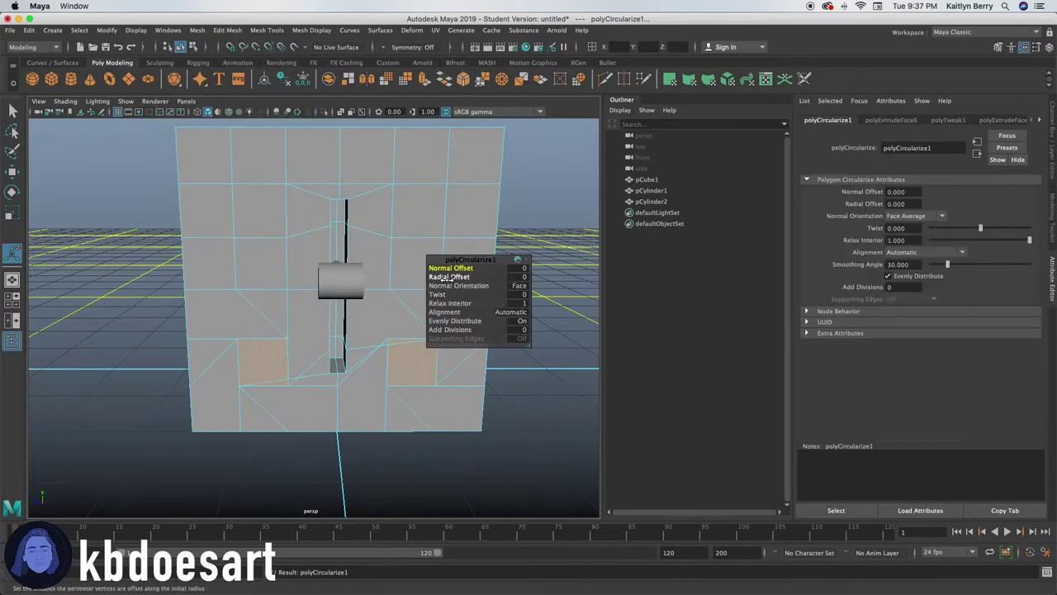
# Give the two circularized faces a radial offset of about -0.11 and a twist of 50
pyautogui.keyDown('alt'); pyautogui.moveTo(451, 277); pyautogui.dragTo(451, 275); pyautogui.keyUp('alt')
pyautogui.moveTo(452, 276); pyautogui.dragTo(454, 275)
pyautogui.moveTo(451, 276); pyautogui.dragTo(263, 305, button='middle')
pyautogui.click(438, 294)
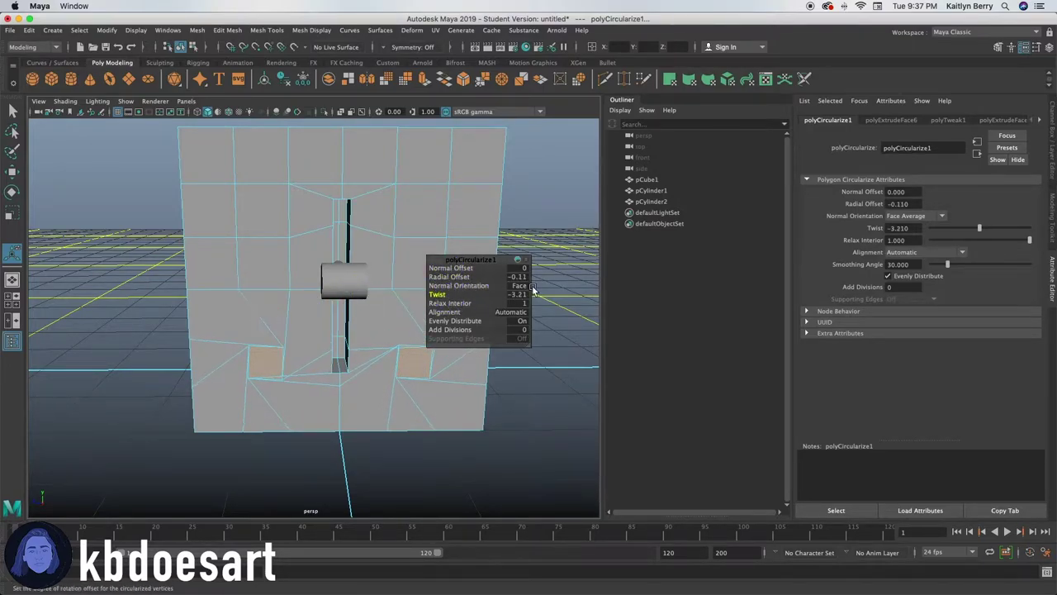
pyautogui.write('50')
pyautogui.press('Return')
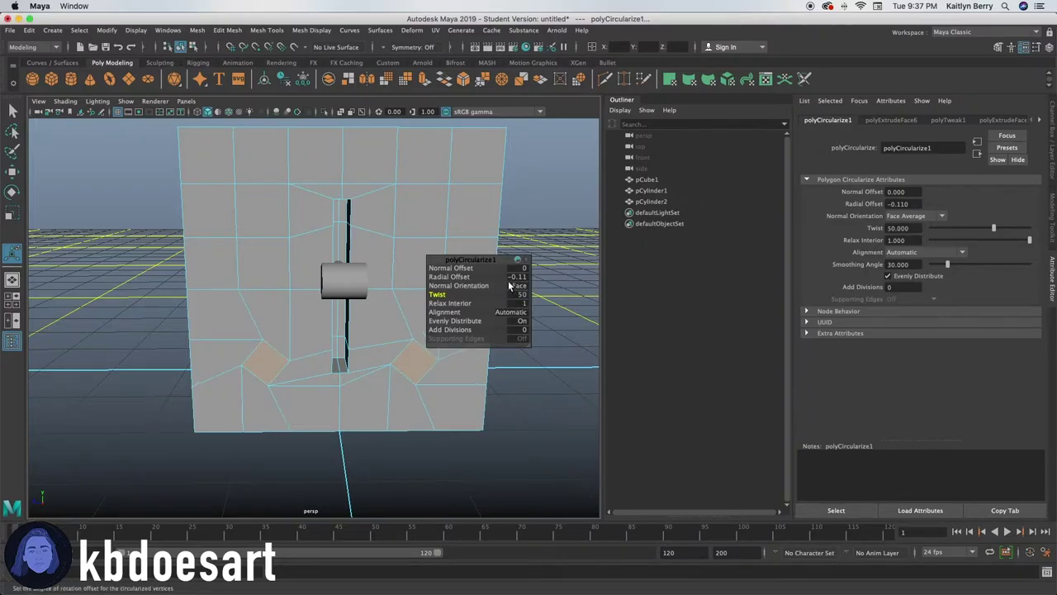
# Try twist values of 4 and 40 on the two circularized faces
pyautogui.click(525, 297)
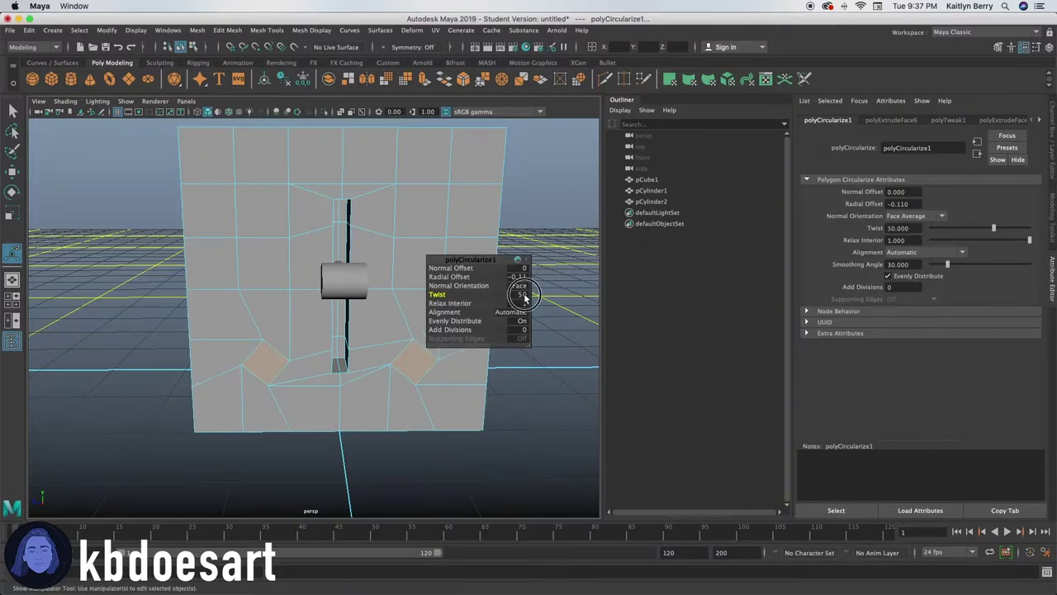
pyautogui.write('4')
pyautogui.press('Return')
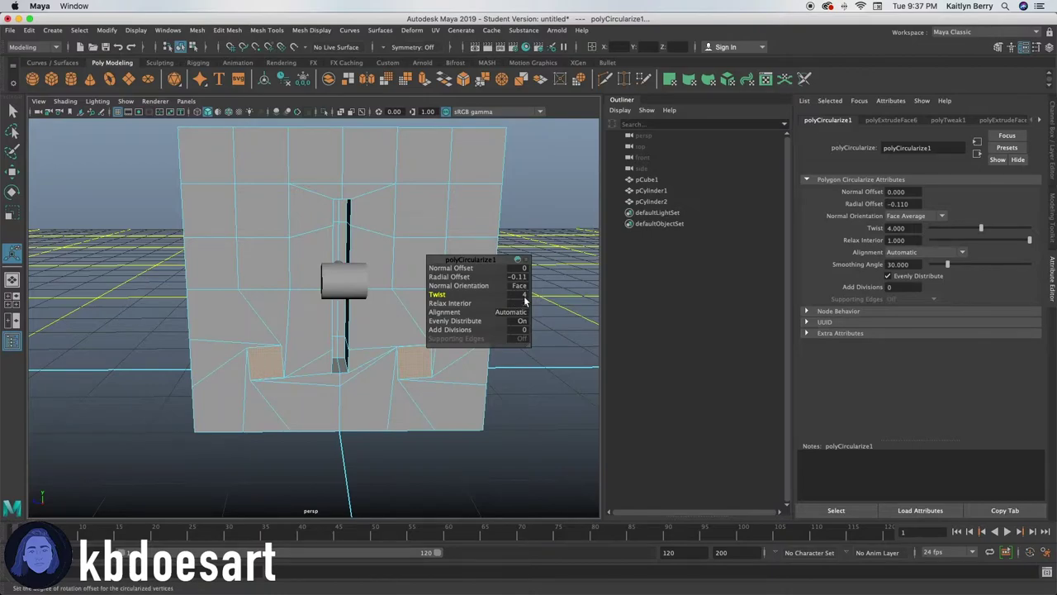
pyautogui.click(524, 293)
pyautogui.write('40')
pyautogui.press('Return')
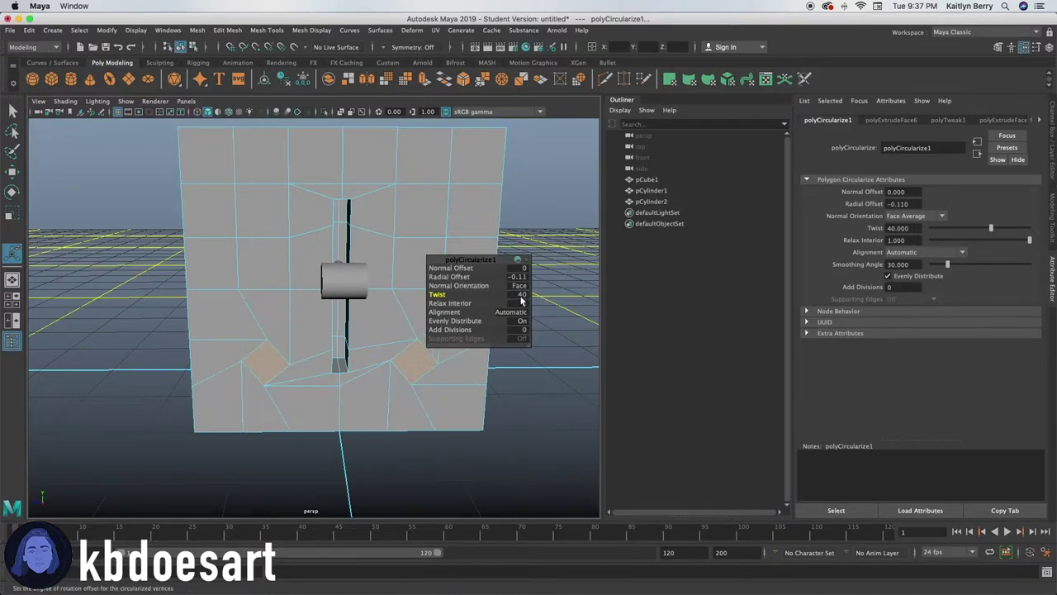
# Undo the twist, radial offset and Circularize operation, and deselect the two faces
pyautogui.press('super+z')
pyautogui.hotkey('ctrl', 'z')
pyautogui.hotkey('ctrl', 'z')
pyautogui.hotkey('ctrl', 'z')
pyautogui.hotkey('ctrl', 'z')
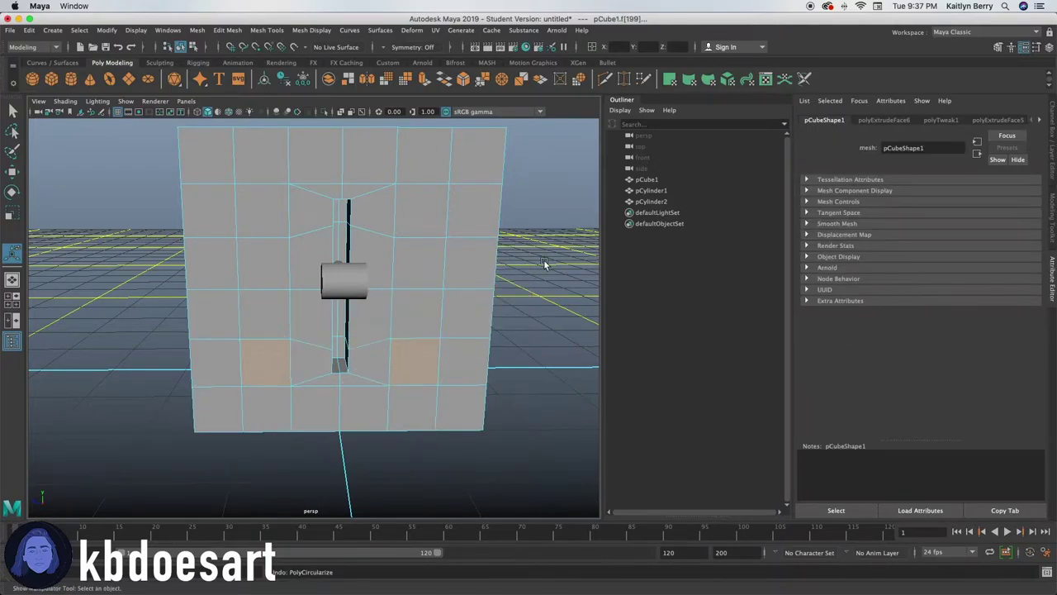
pyautogui.click(524, 278)
# Extrude the 2-by-2 face blocks at both lower corners of the slotted end with an inward offset of about 0.18
pyautogui.keyDown('alt'); pyautogui.moveTo(456, 344); pyautogui.dragTo(401, 354); pyautogui.keyUp('alt')
pyautogui.press('q')
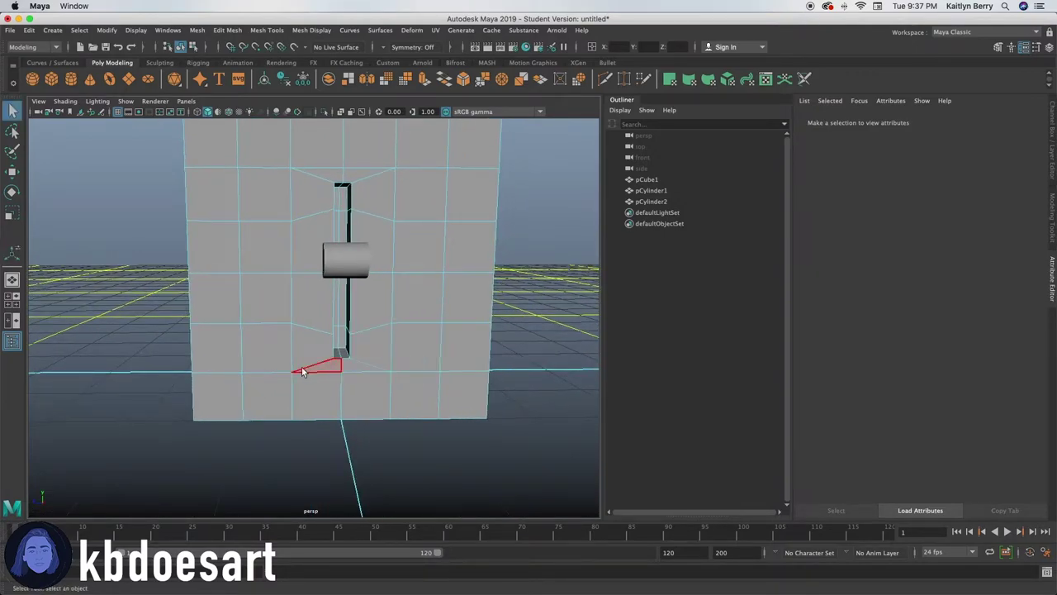
pyautogui.moveTo(266, 354); pyautogui.dragTo(237, 372)
pyautogui.click(188, 407)
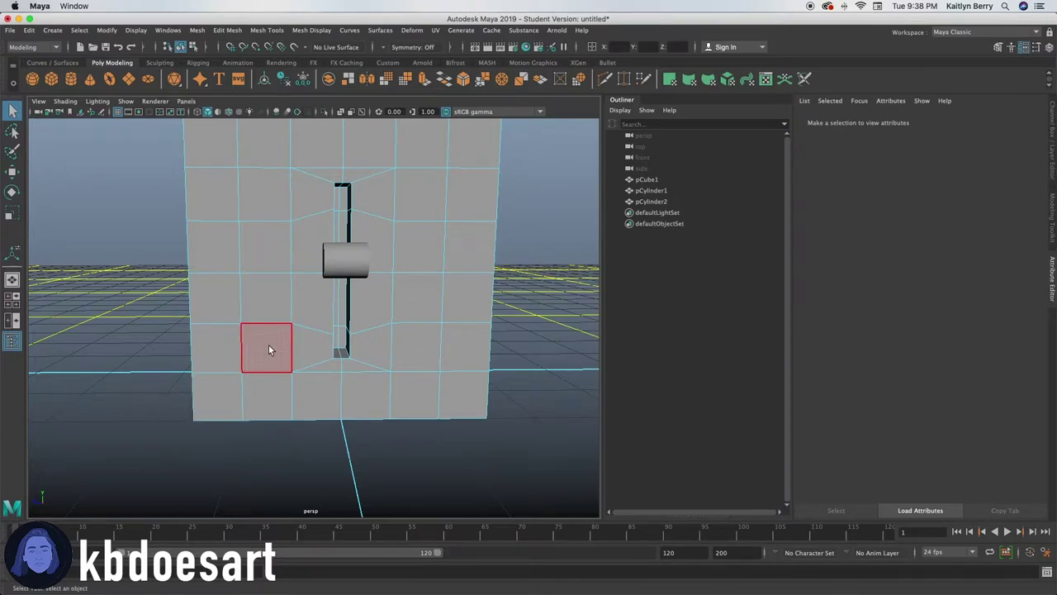
pyautogui.moveTo(268, 349); pyautogui.dragTo(218, 392)
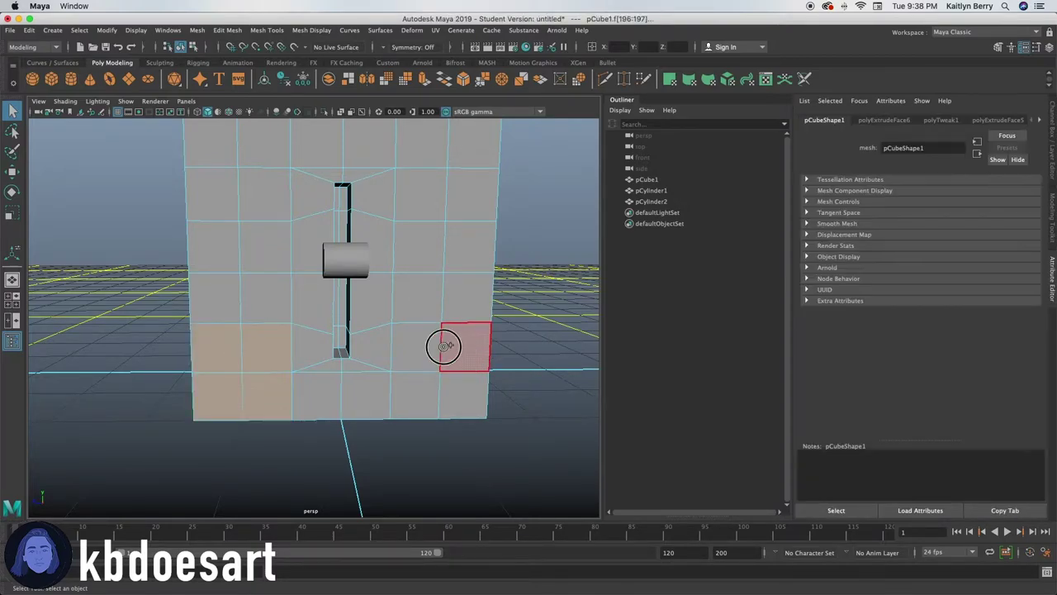
pyautogui.keyDown('shift'); pyautogui.moveTo(444, 345); pyautogui.dragTo(447, 376); pyautogui.keyUp('shift')
pyautogui.hotkey('ctrl', 'e')
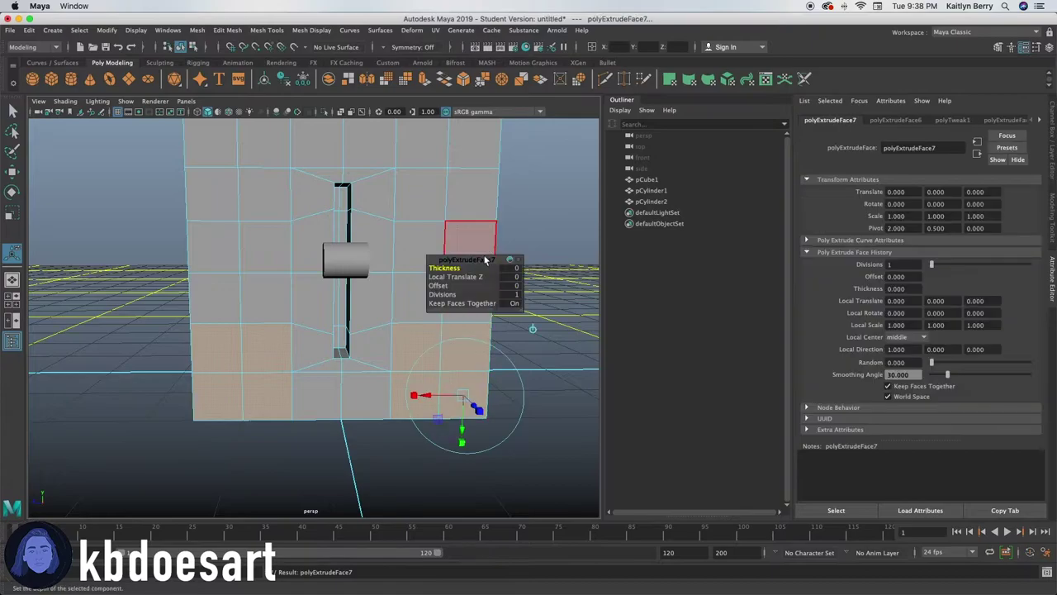
pyautogui.moveTo(437, 286); pyautogui.dragTo(448, 283)
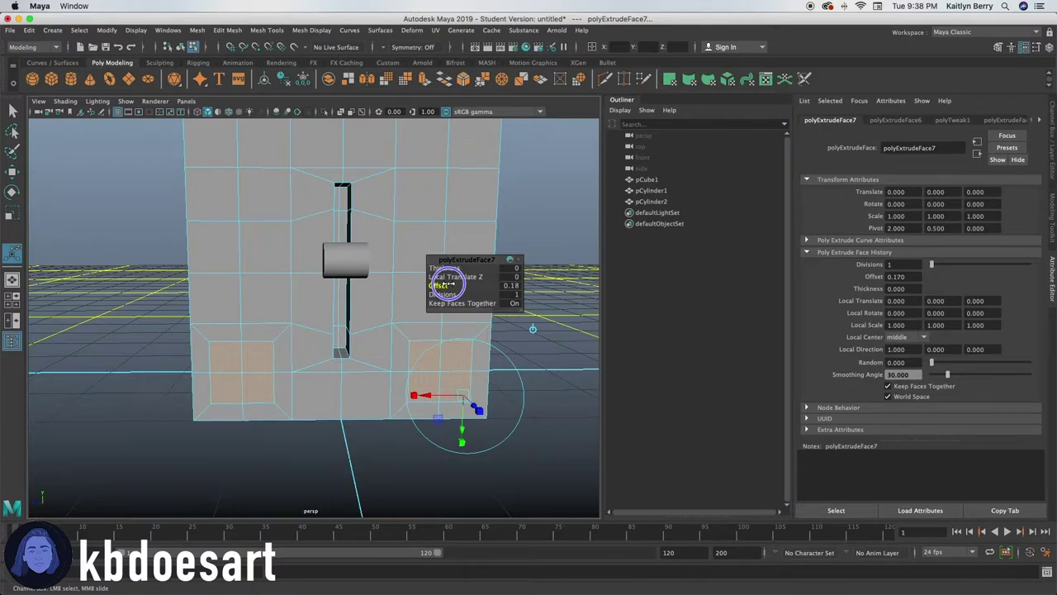
# Raise the two inset face blocks to Y about 0.622 and circularize them with a twist of 45
pyautogui.press('w')
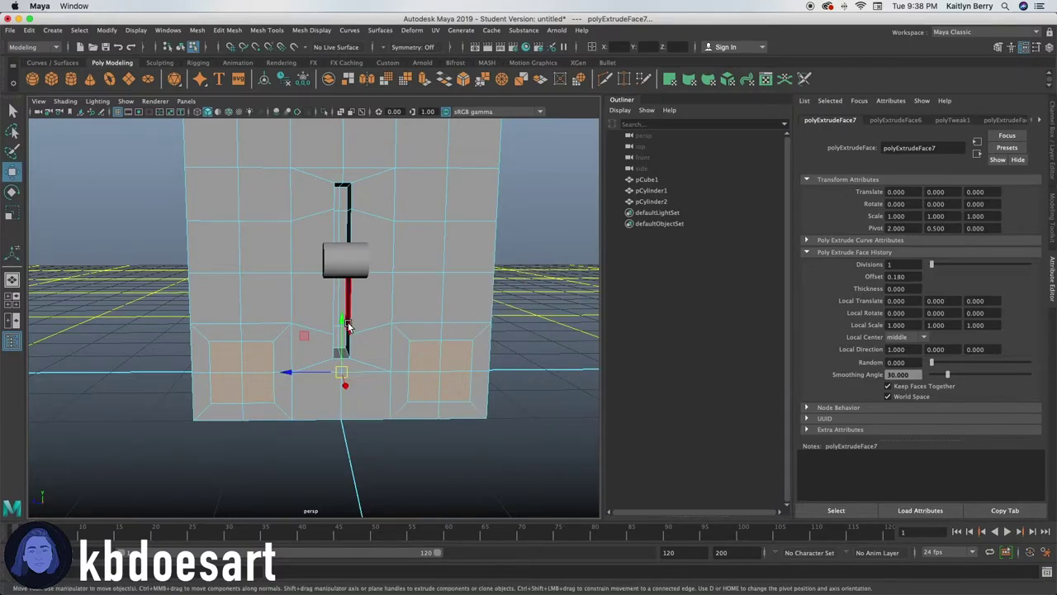
pyautogui.moveTo(347, 326); pyautogui.dragTo(346, 314)
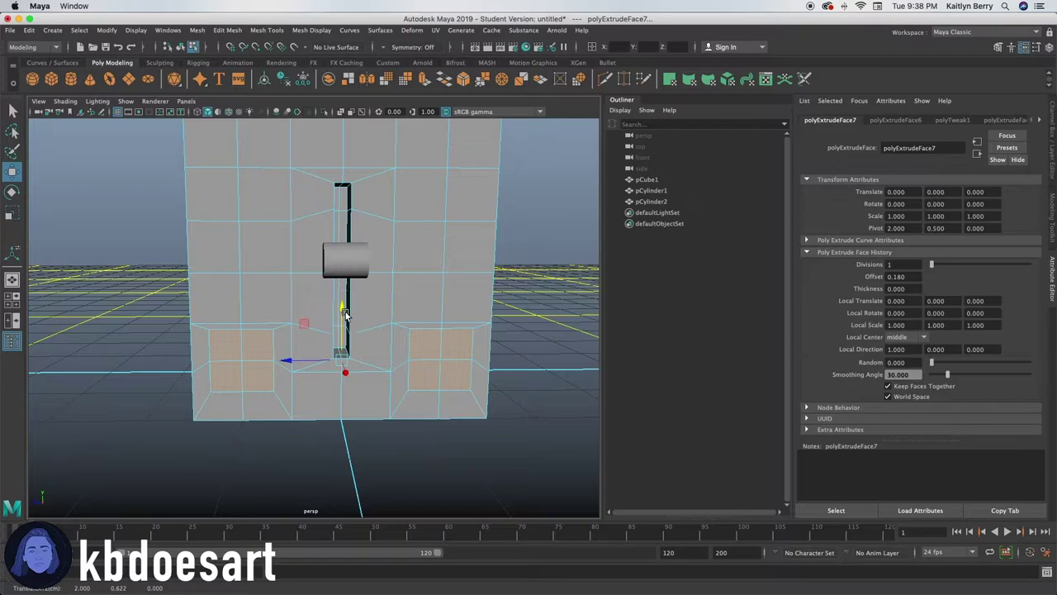
pyautogui.click(227, 29)
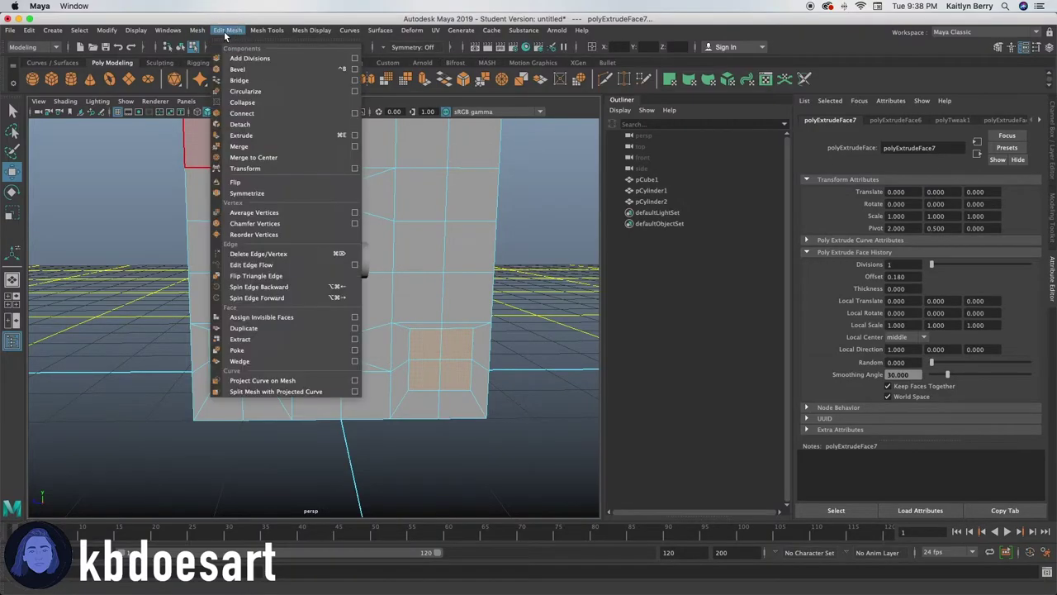
pyautogui.click(263, 90)
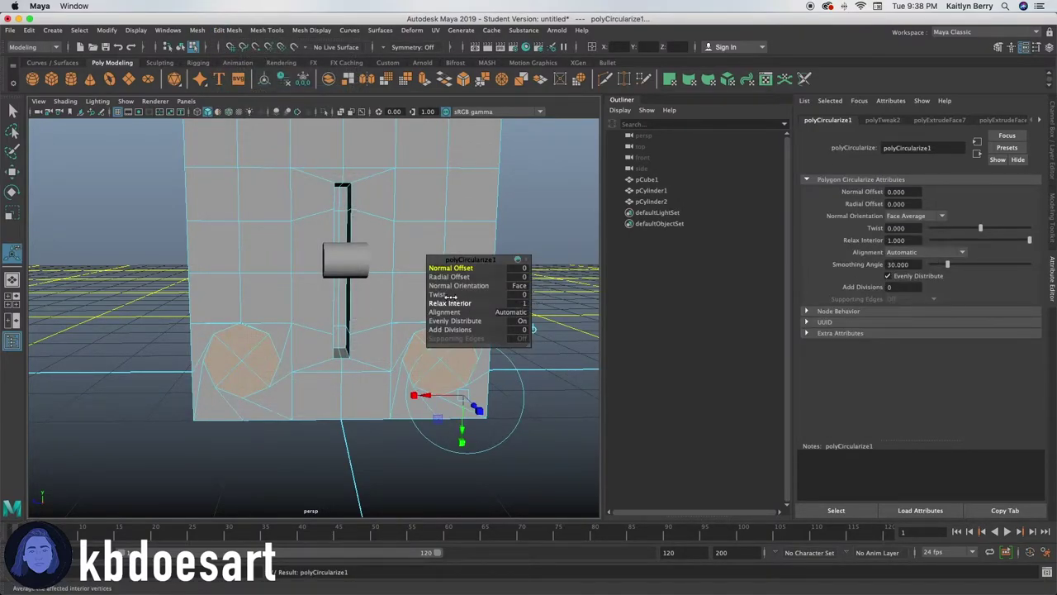
pyautogui.click(518, 295)
pyautogui.write('45')
pyautogui.press('Return')
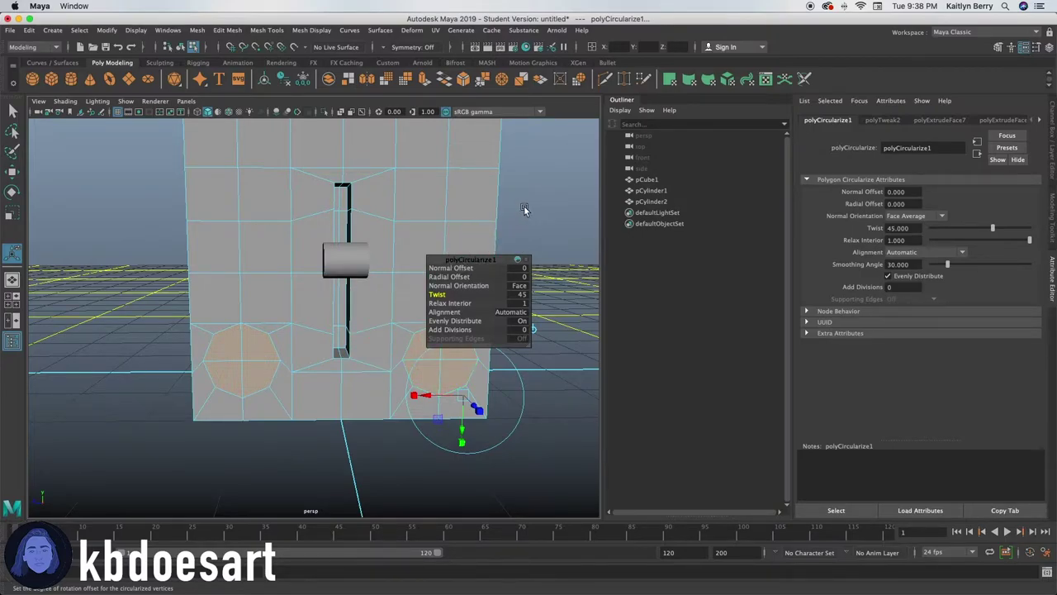
# Lower the two circular face groups to Y about 0.578 and extrude them with an offset of about 0.16
pyautogui.press('w')
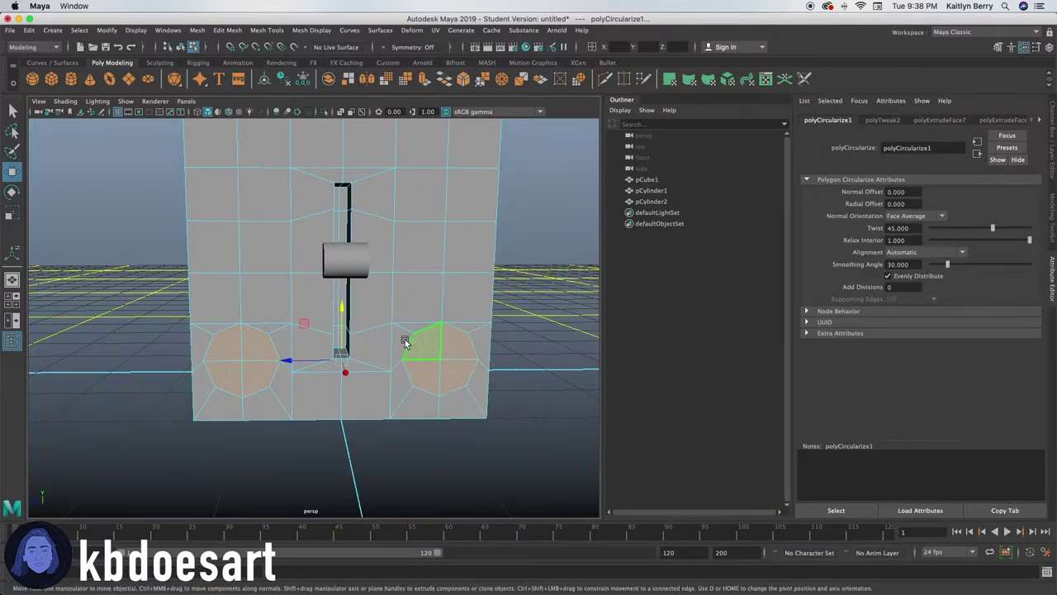
pyautogui.click(344, 314)
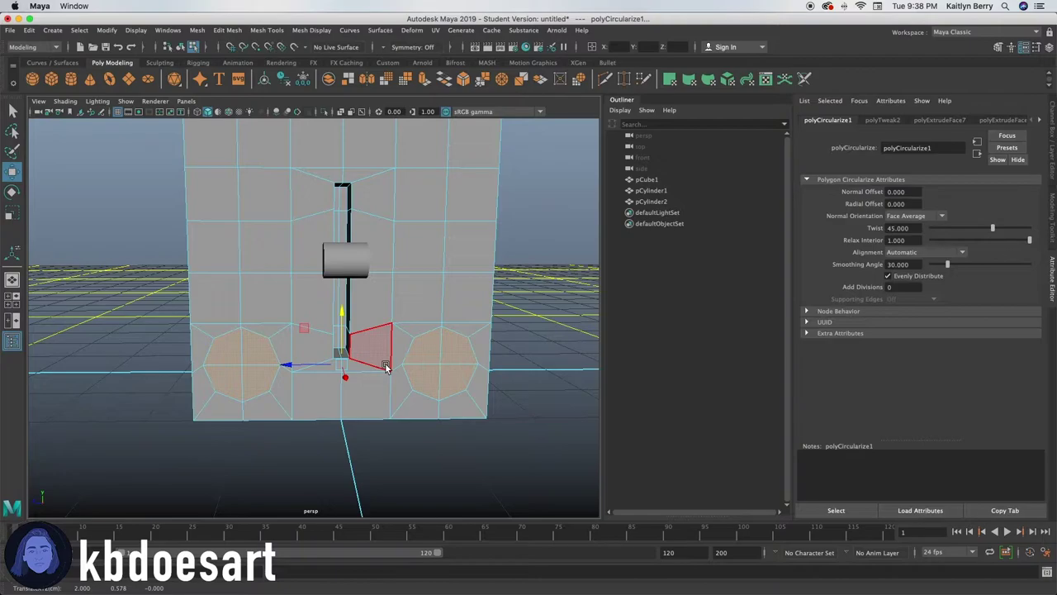
pyautogui.hotkey('ctrl', 'e')
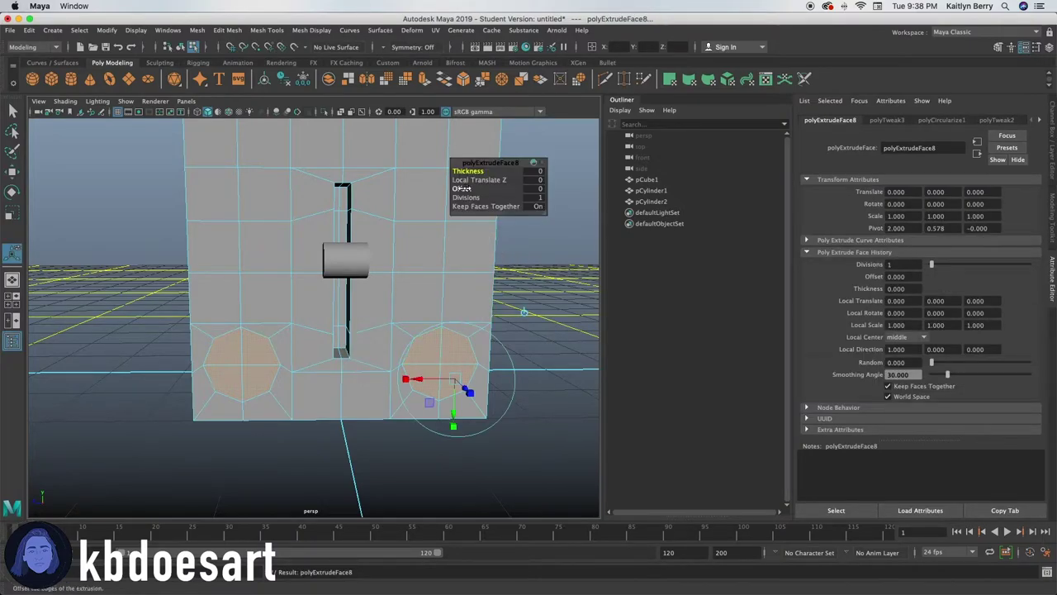
pyautogui.moveTo(462, 188); pyautogui.dragTo(473, 189)
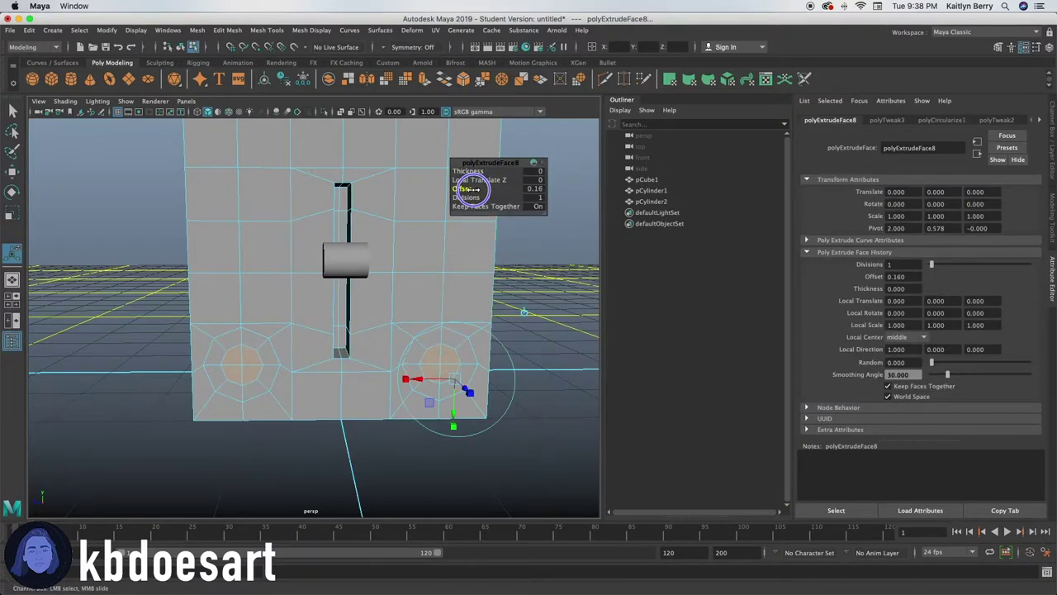
# Extrude the two inner circles with a thickness of about 0.15 to form knobs, and check them in smooth preview
pyautogui.hotkey('ctrl', 'e')
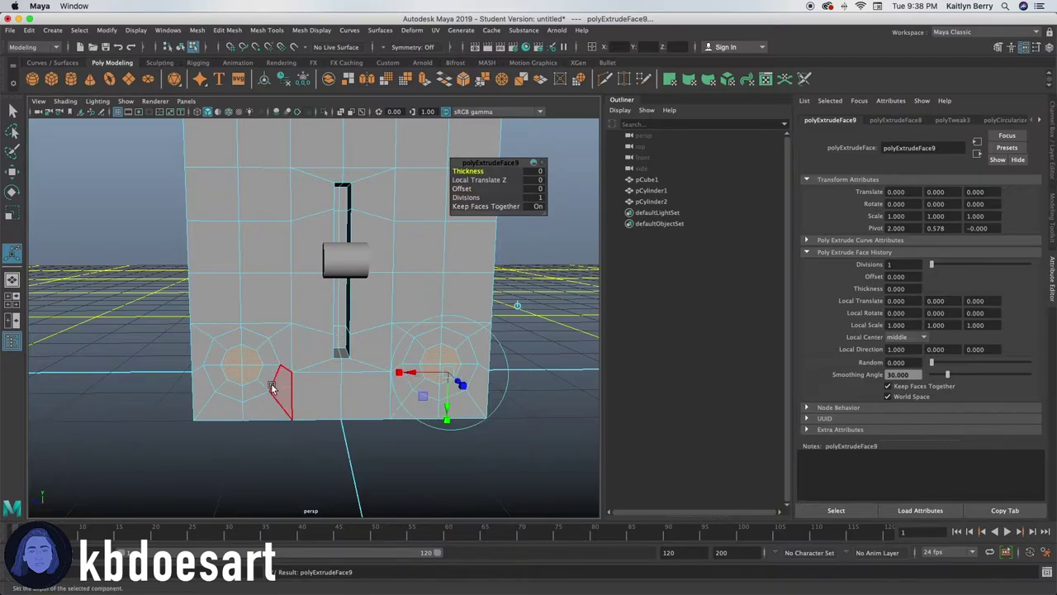
pyautogui.keyDown('alt'); pyautogui.moveTo(284, 385); pyautogui.dragTo(319, 384); pyautogui.keyUp('alt')
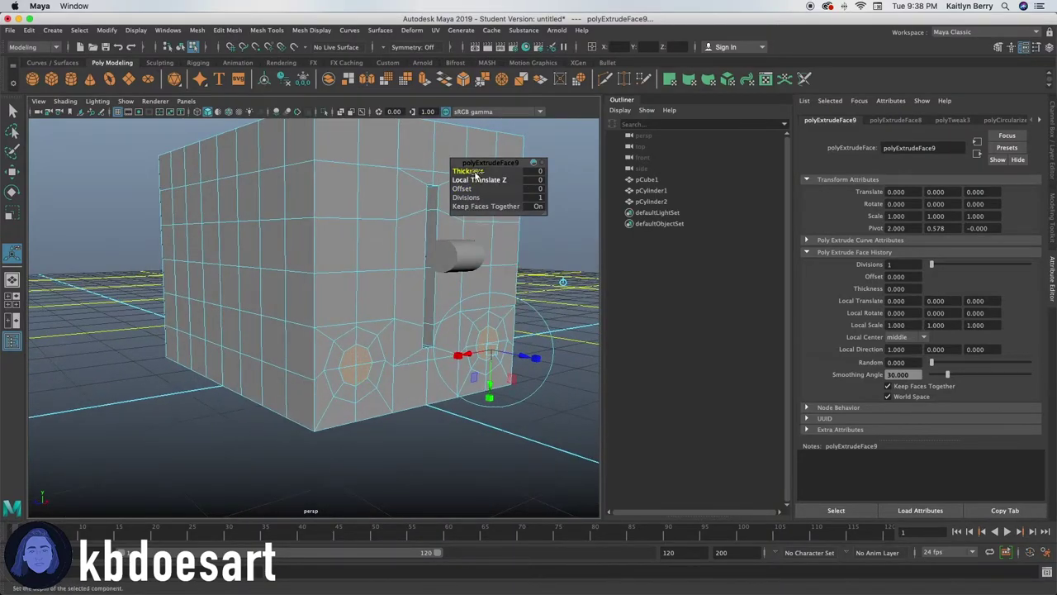
pyautogui.moveTo(475, 171); pyautogui.dragTo(481, 170)
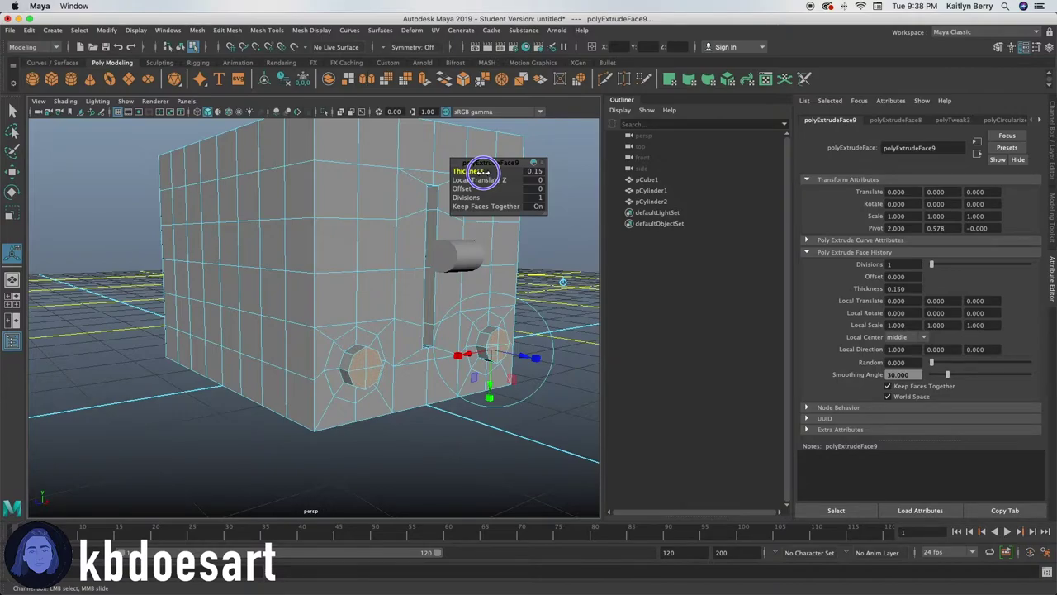
pyautogui.keyDown('alt'); pyautogui.moveTo(306, 381); pyautogui.dragTo(258, 386); pyautogui.keyUp('alt')
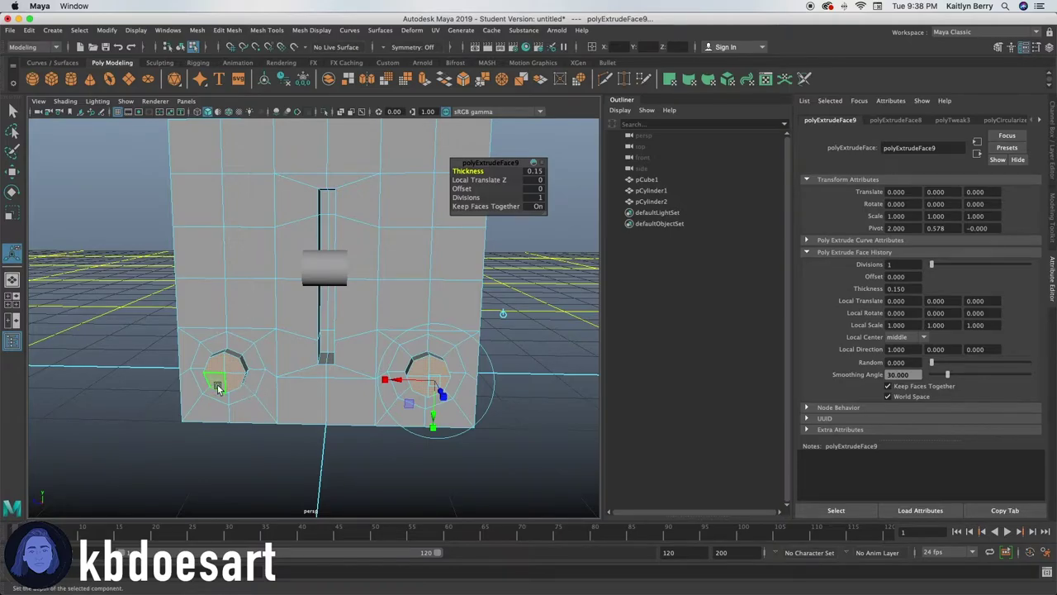
pyautogui.press('3')
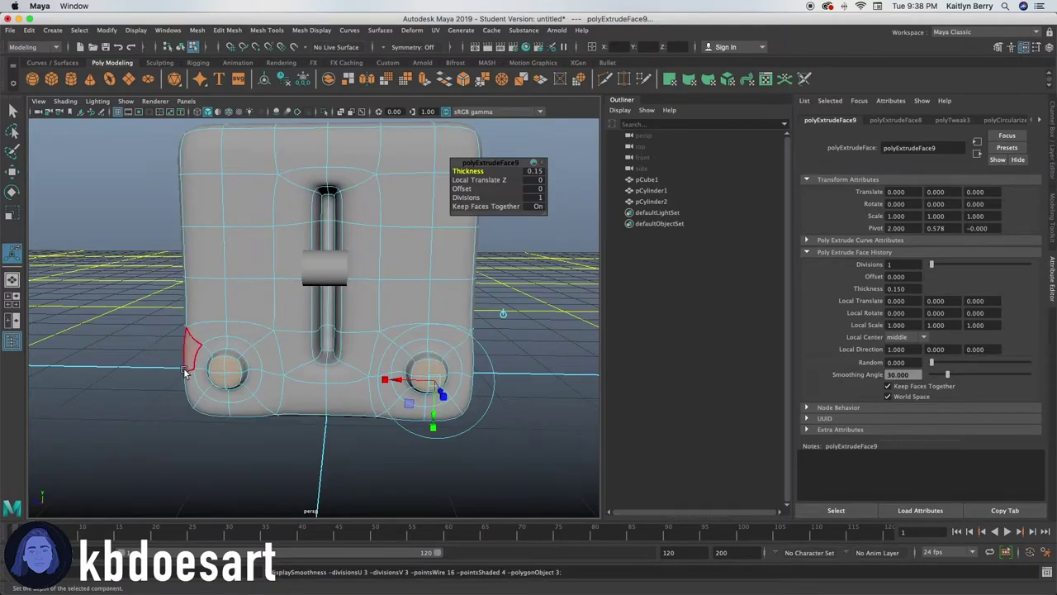
# Bevel the edge loop around the toaster's top perimeter and check the result in smooth preview
pyautogui.keyDown('alt'); pyautogui.moveTo(189, 373); pyautogui.dragTo(325, 237); pyautogui.keyUp('alt')
pyautogui.press('1')
pyautogui.moveTo(325, 237); pyautogui.dragTo(337, 270, button='right')
pyautogui.doubleClick(337, 263)
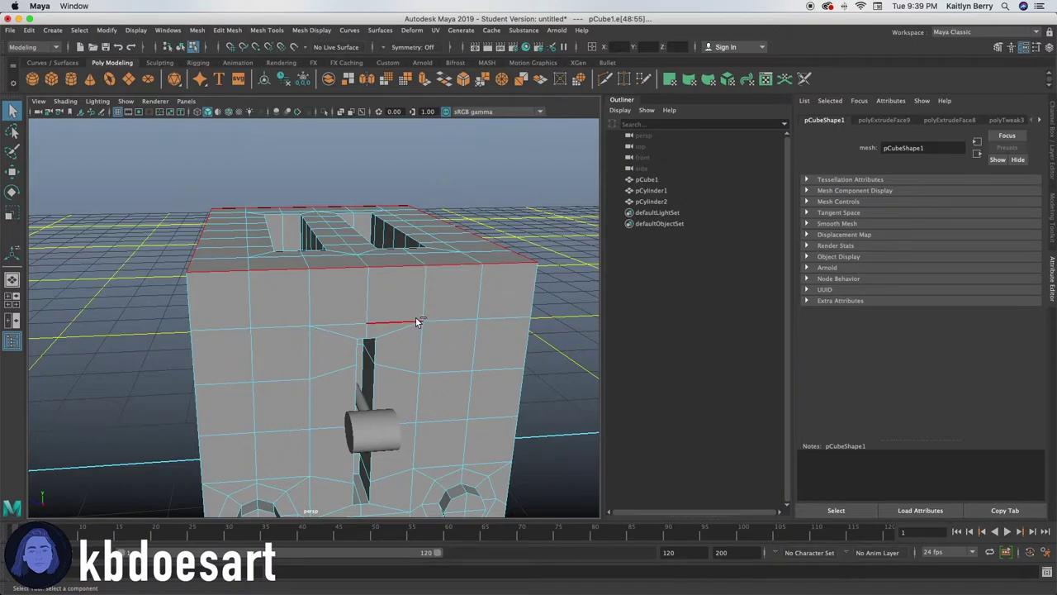
pyautogui.hotkey('ctrl', 'b')
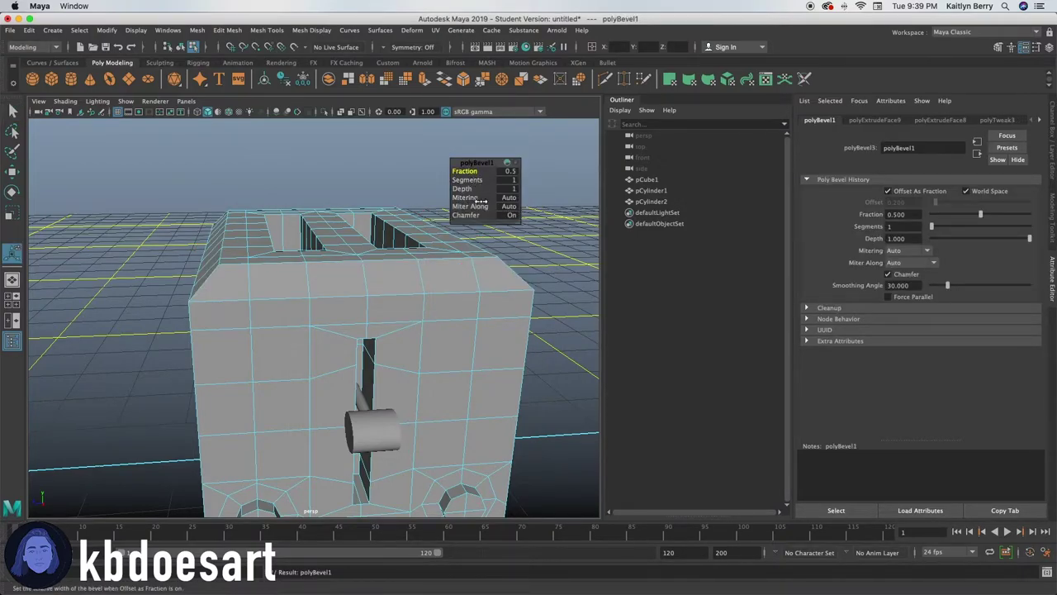
pyautogui.press('3')
pyautogui.press('1')
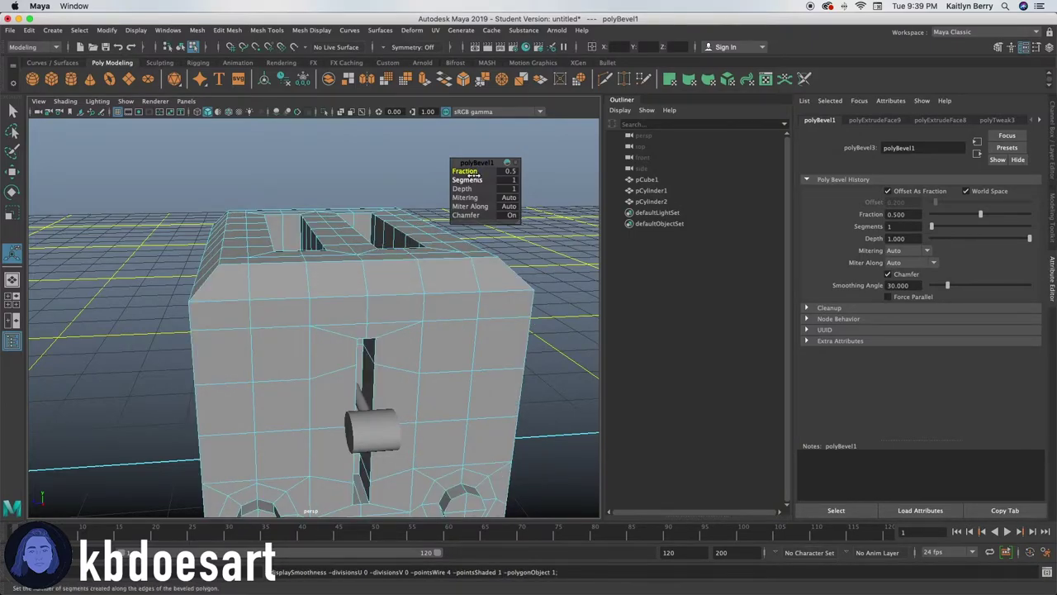
# Widen the bevel around the toaster's top perimeter to a fraction of about 0.78 and check it in smooth preview
pyautogui.moveTo(475, 171)
pyautogui.mouseDown(button='middle')
pyautogui.moveTo(503, 172)
pyautogui.moveTo(484, 171)
pyautogui.mouseUp(button='middle')
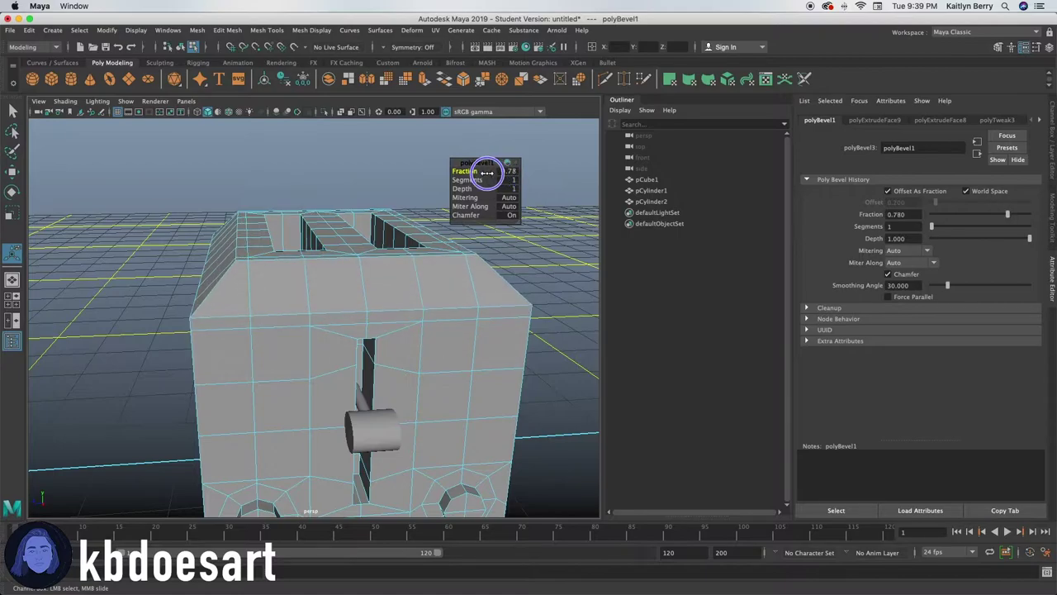
pyautogui.press('3')
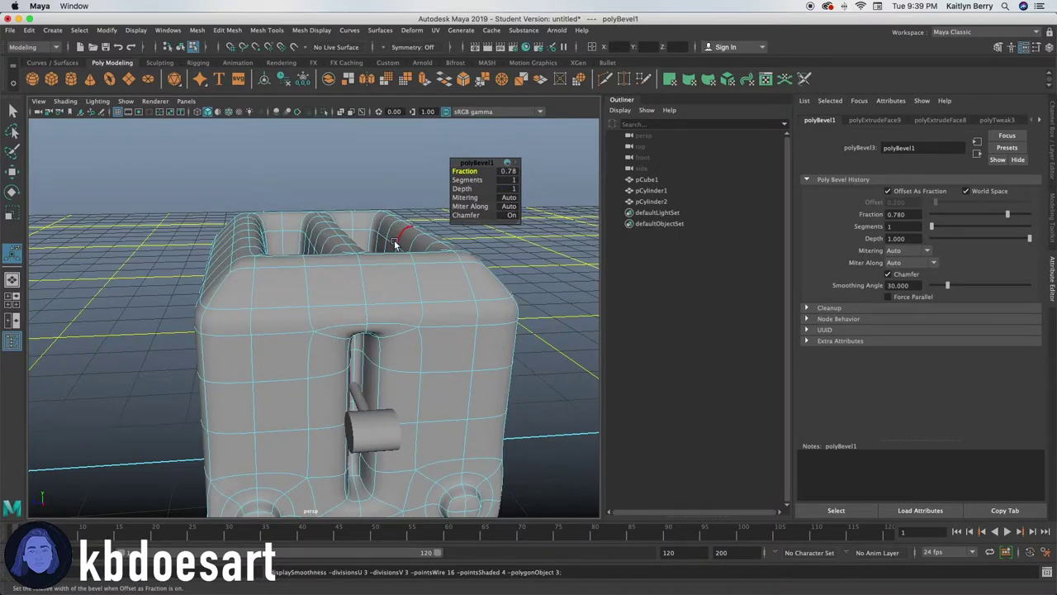
pyautogui.press('1')
pyautogui.moveTo(466, 169); pyautogui.dragTo(464, 168, button='middle')
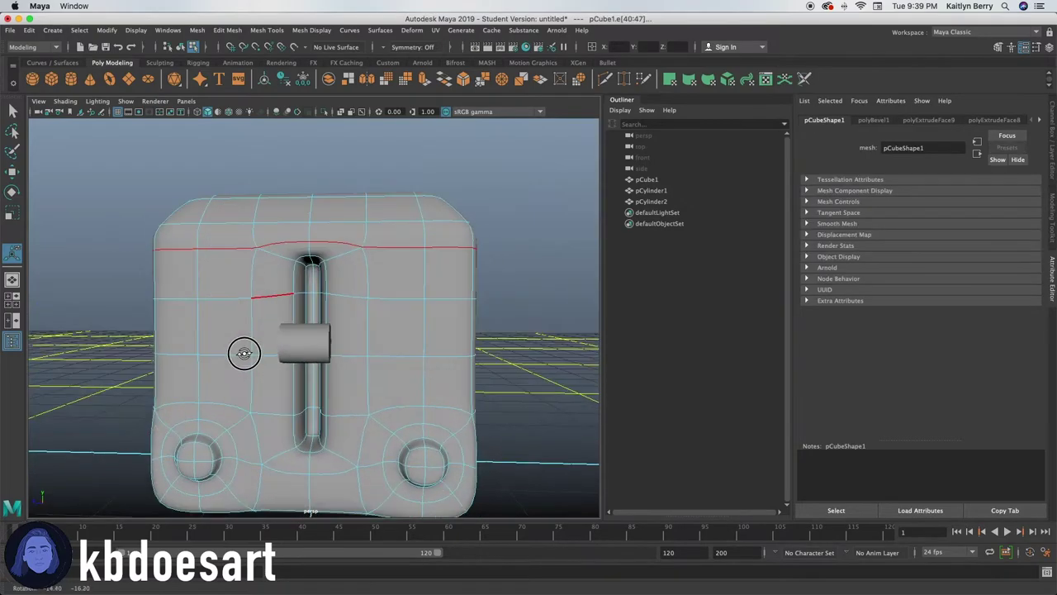
pyautogui.keyDown('alt'); pyautogui.moveTo(243, 353); pyautogui.dragTo(243, 371); pyautogui.keyUp('alt')
pyautogui.scroll(-5, 460, 255)
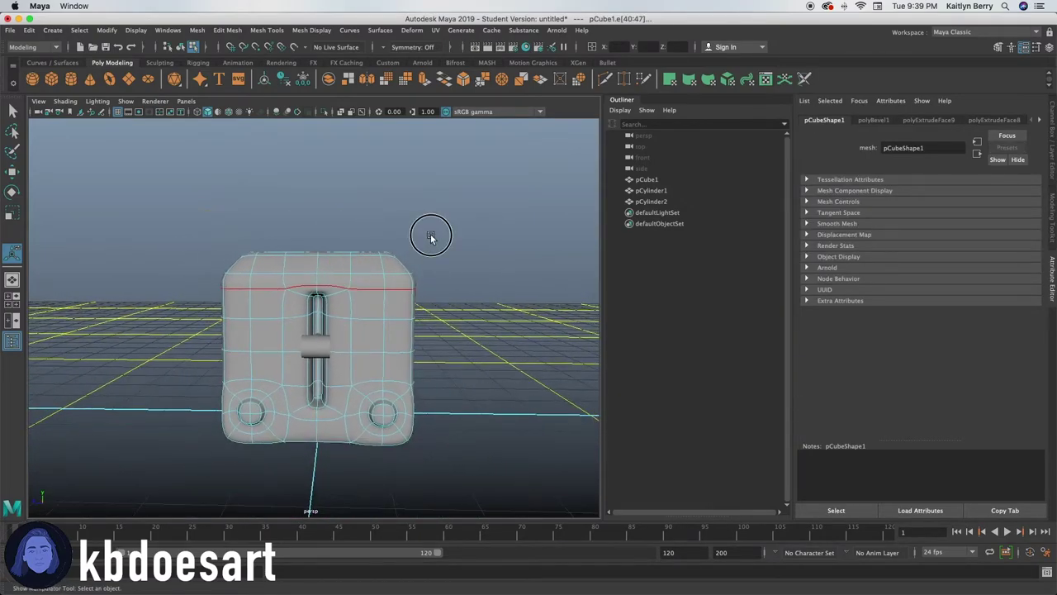
# Select the bevel's upper edge loop around the toaster and adjust its height vertically
pyautogui.click(430, 239)
pyautogui.keyDown('alt'); pyautogui.moveTo(431, 239); pyautogui.dragTo(279, 354); pyautogui.keyUp('alt')
pyautogui.doubleClick(273, 320)
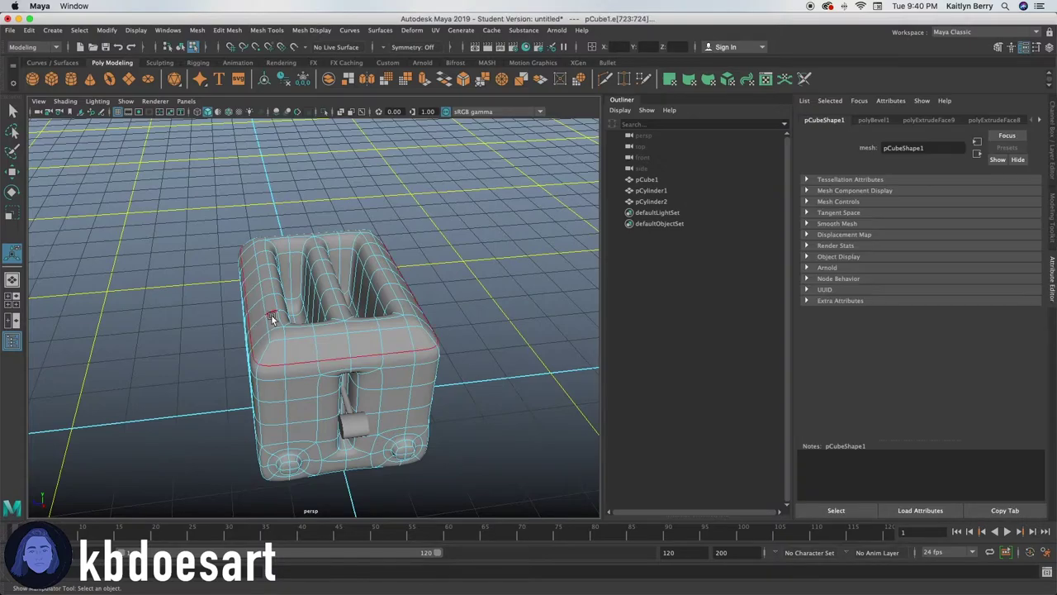
pyautogui.press('r')
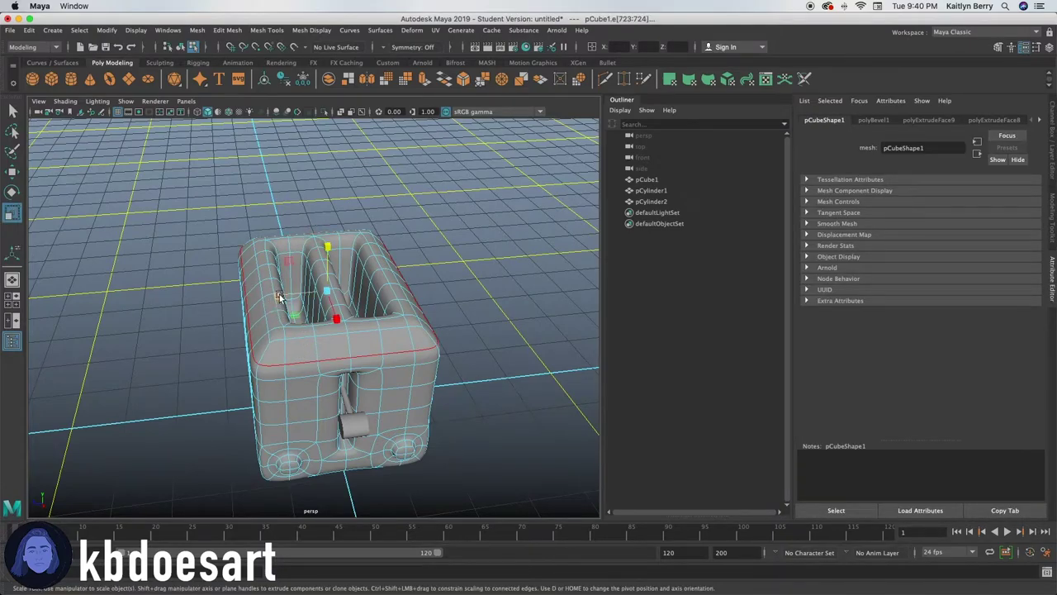
pyautogui.moveTo(279, 297); pyautogui.dragTo(287, 320, button='middle')
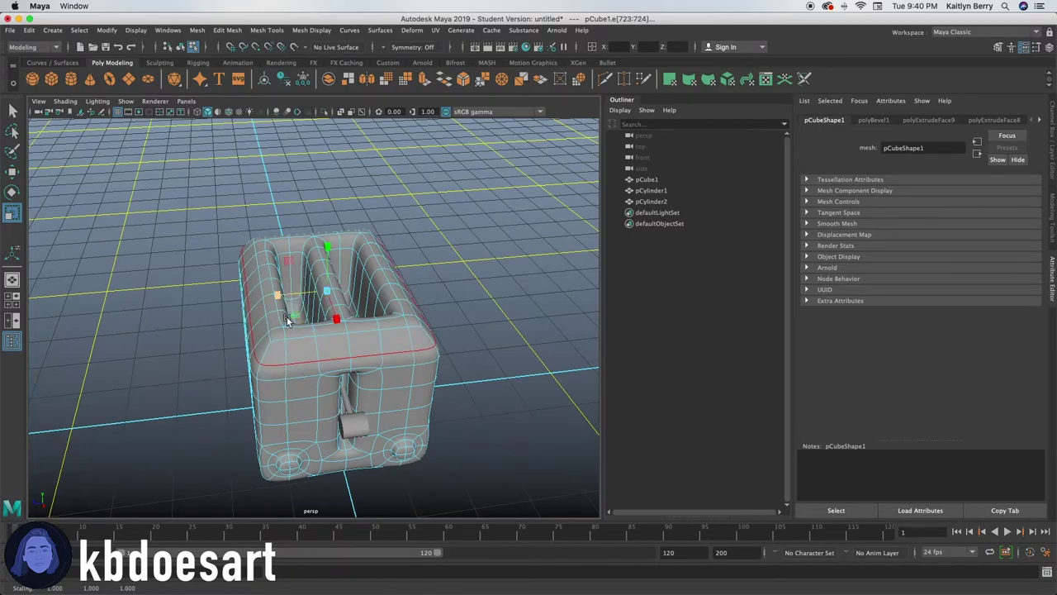
pyautogui.keyDown('alt'); pyautogui.moveTo(287, 321); pyautogui.dragTo(328, 261); pyautogui.keyUp('alt')
pyautogui.press('w')
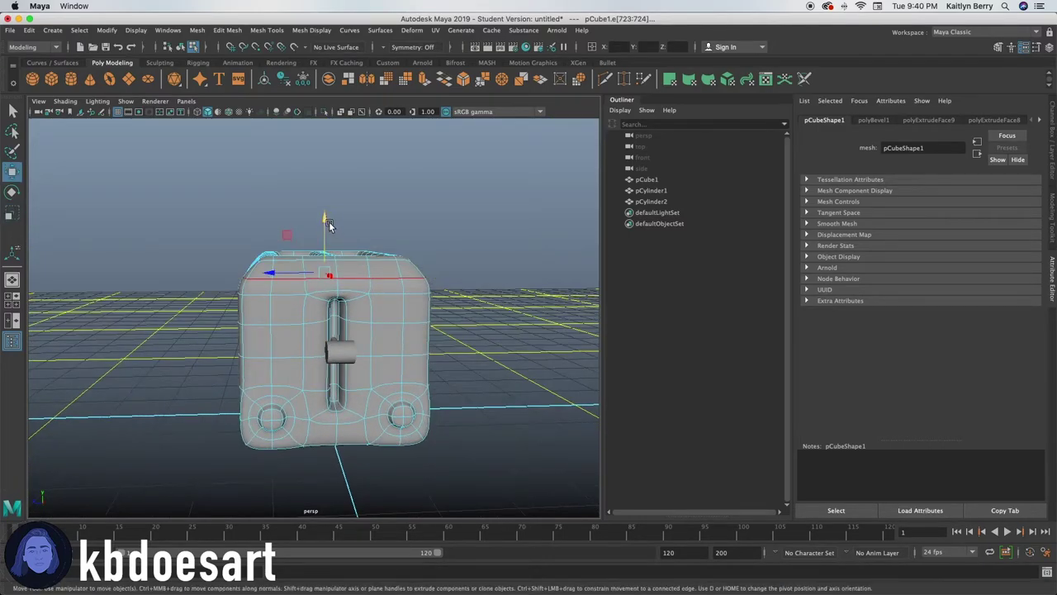
pyautogui.moveTo(324, 231)
pyautogui.mouseDown(button='middle')
pyautogui.moveTo(323, 205)
pyautogui.moveTo(326, 236)
pyautogui.moveTo(331, 223)
pyautogui.mouseUp(button='middle')
# Lower the edge loop just beneath the top bevel slightly, clear the selection and inspect the rounded body
pyautogui.doubleClick(248, 295)
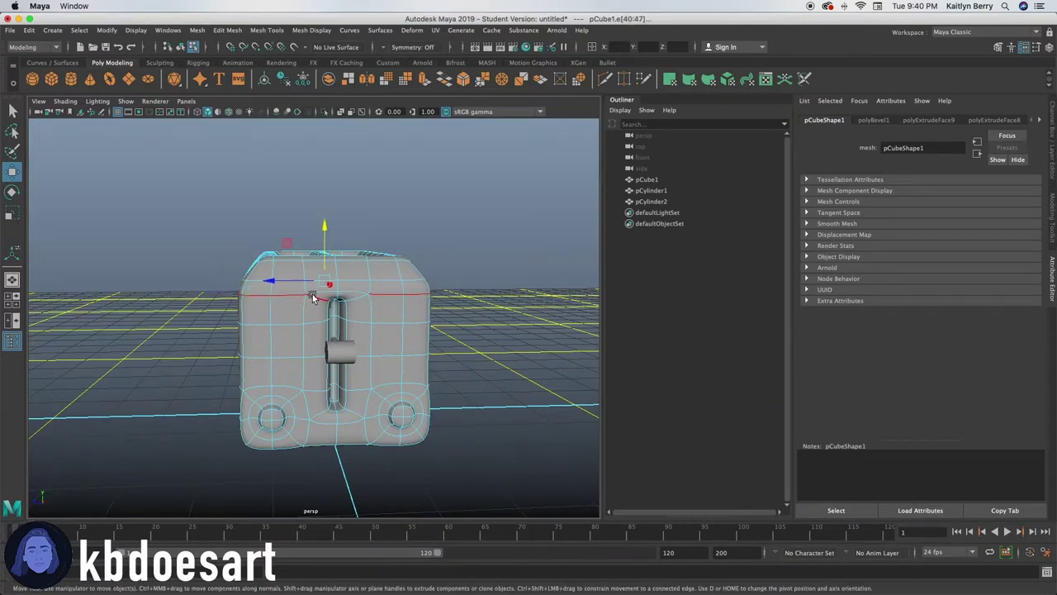
pyautogui.moveTo(328, 217); pyautogui.dragTo(318, 255, button='middle')
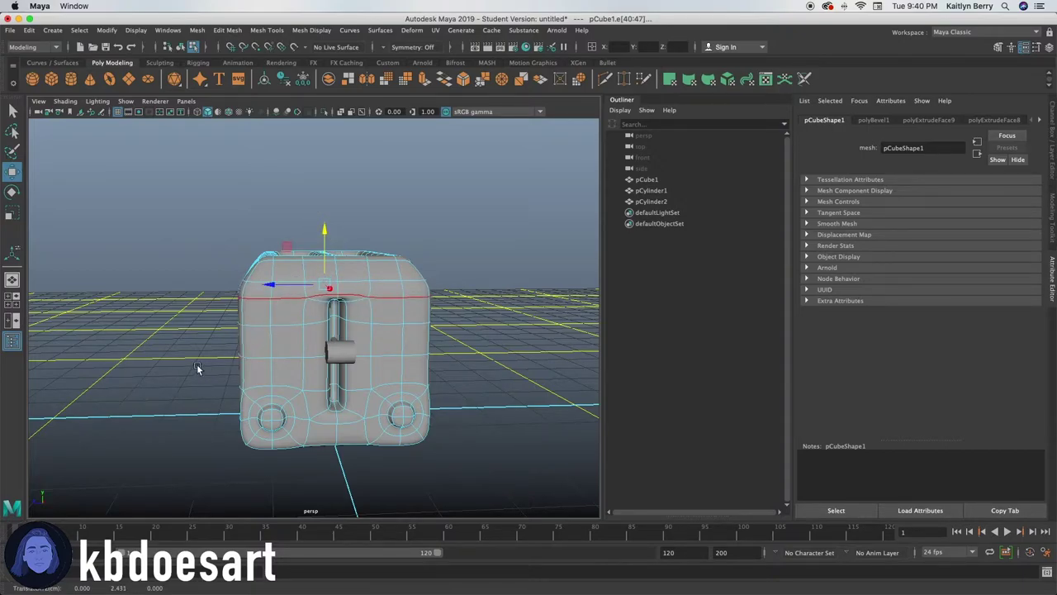
pyautogui.keyDown('alt'); pyautogui.moveTo(167, 328); pyautogui.dragTo(234, 333); pyautogui.keyUp('alt')
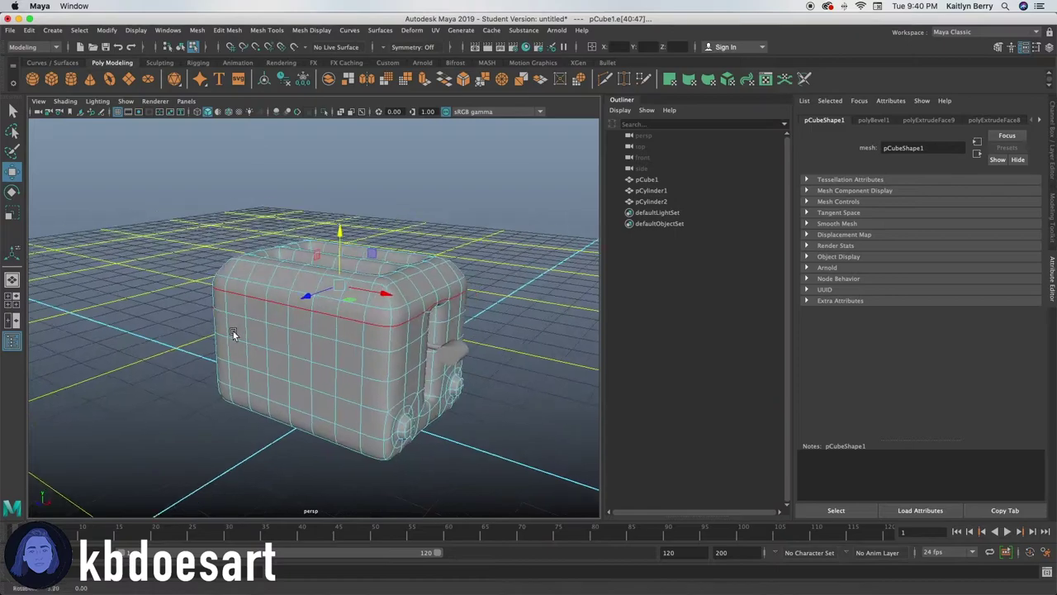
pyautogui.click(423, 385)
pyautogui.keyDown('alt'); pyautogui.moveTo(423, 386); pyautogui.dragTo(377, 415); pyautogui.keyUp('alt')
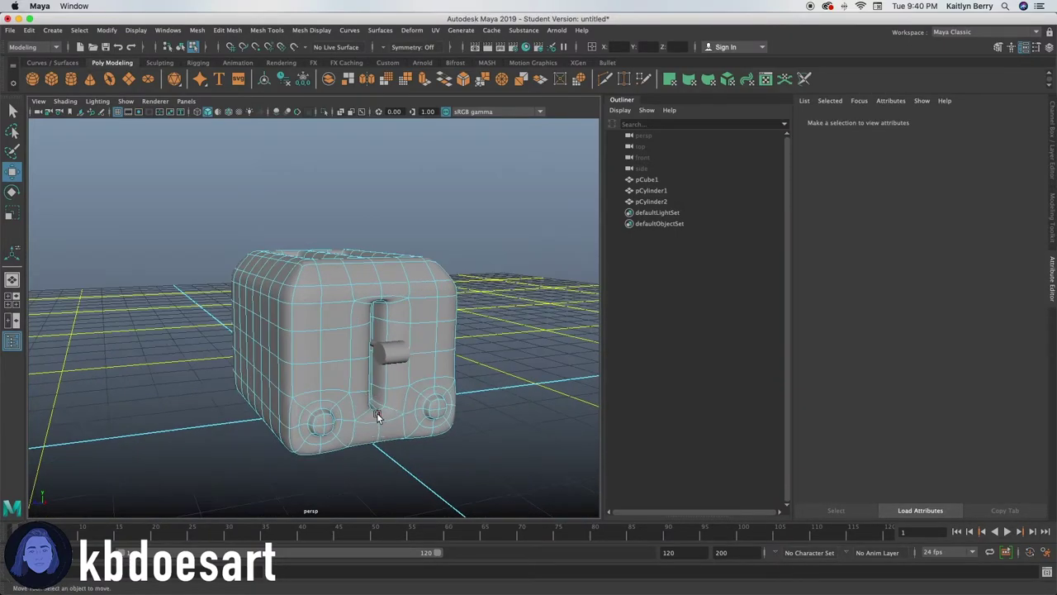
# Leave smooth preview, create a polygon sphere and move it out past the lever end to X about 2.604
pyautogui.press('1')
pyautogui.keyDown('alt'); pyautogui.moveTo(392, 361); pyautogui.dragTo(321, 387); pyautogui.keyUp('alt')
pyautogui.keyDown('alt'); pyautogui.moveTo(321, 387); pyautogui.dragTo(440, 395, button='right'); pyautogui.keyUp('alt')
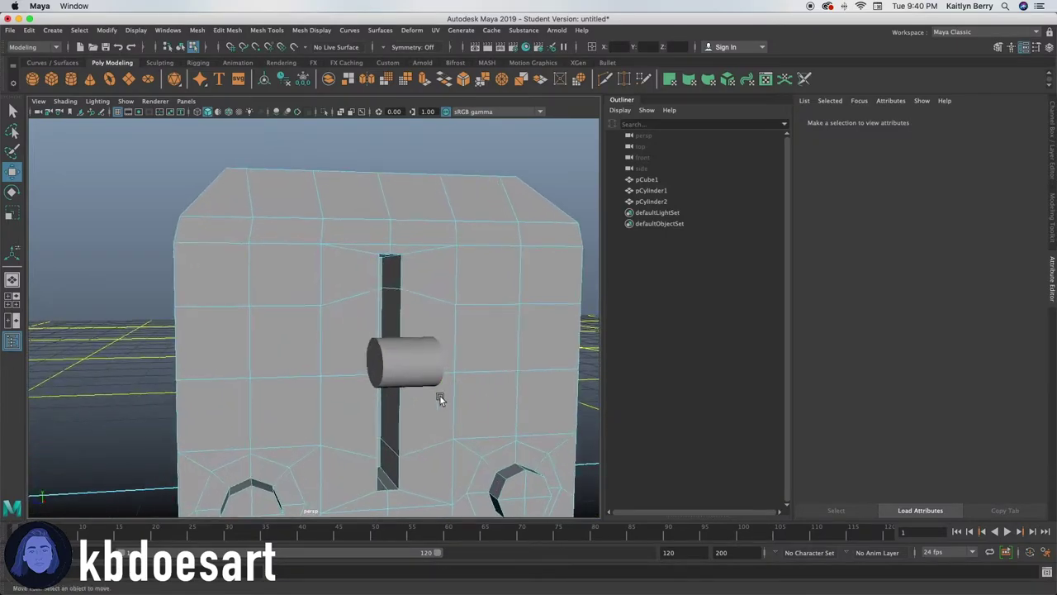
pyautogui.keyDown('alt'); pyautogui.moveTo(356, 431); pyautogui.dragTo(382, 350, button='middle'); pyautogui.keyUp('alt')
pyautogui.keyDown('alt'); pyautogui.moveTo(381, 348); pyautogui.dragTo(377, 383); pyautogui.keyUp('alt')
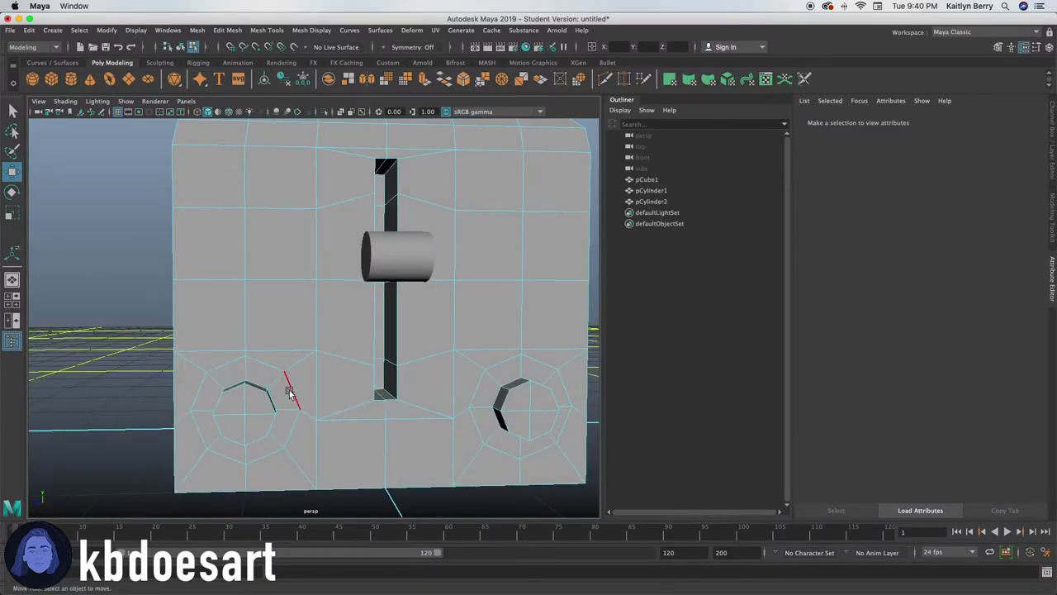
pyautogui.keyDown('alt'); pyautogui.moveTo(324, 413); pyautogui.dragTo(273, 396, button='middle'); pyautogui.keyUp('alt')
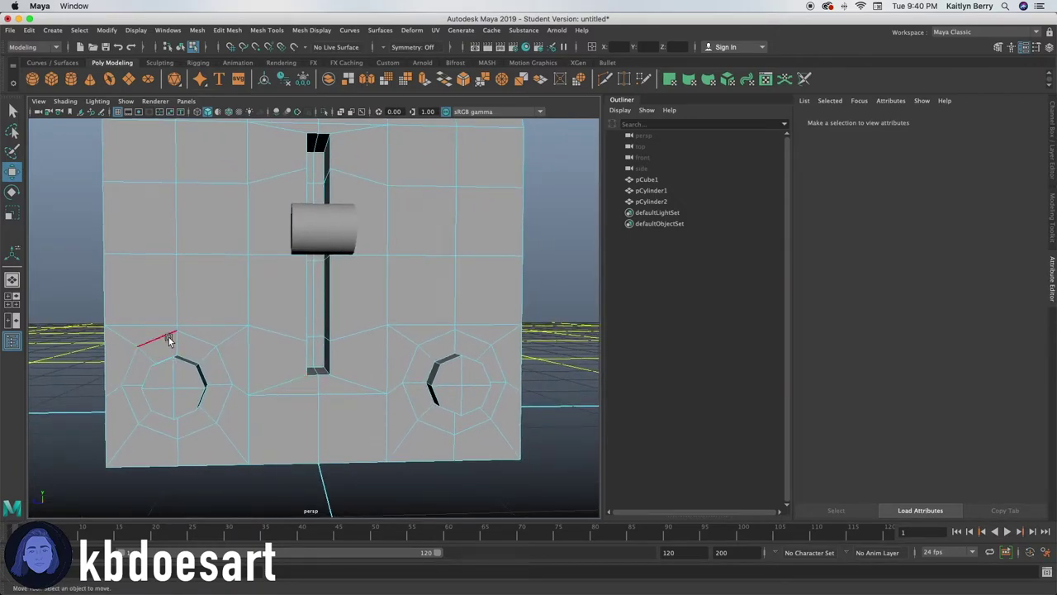
pyautogui.click(32, 80)
pyautogui.scroll(-3, 313, 388)
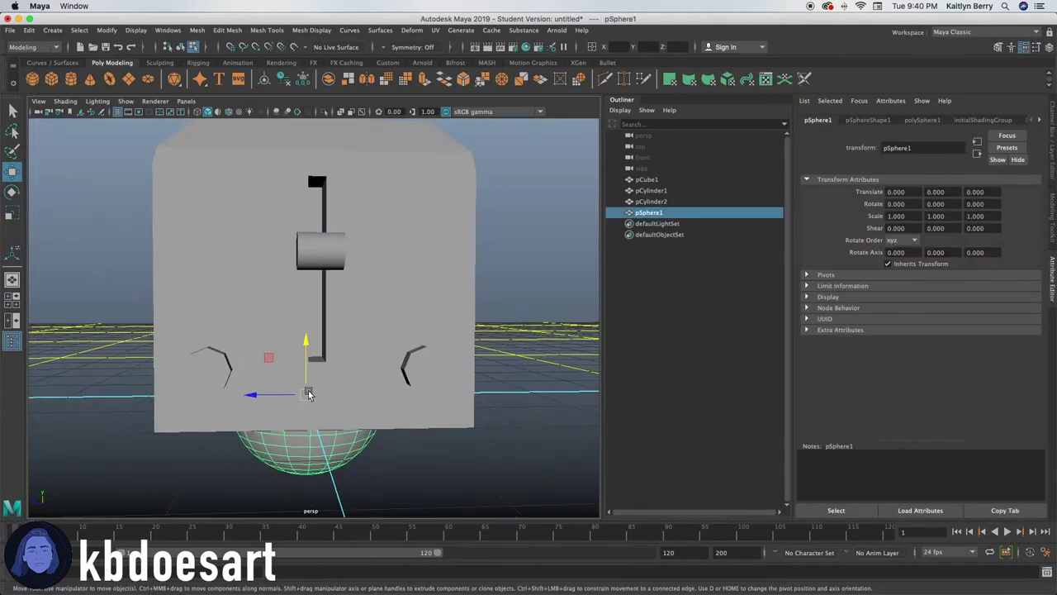
pyautogui.keyDown('alt'); pyautogui.moveTo(310, 394); pyautogui.dragTo(518, 455); pyautogui.keyUp('alt')
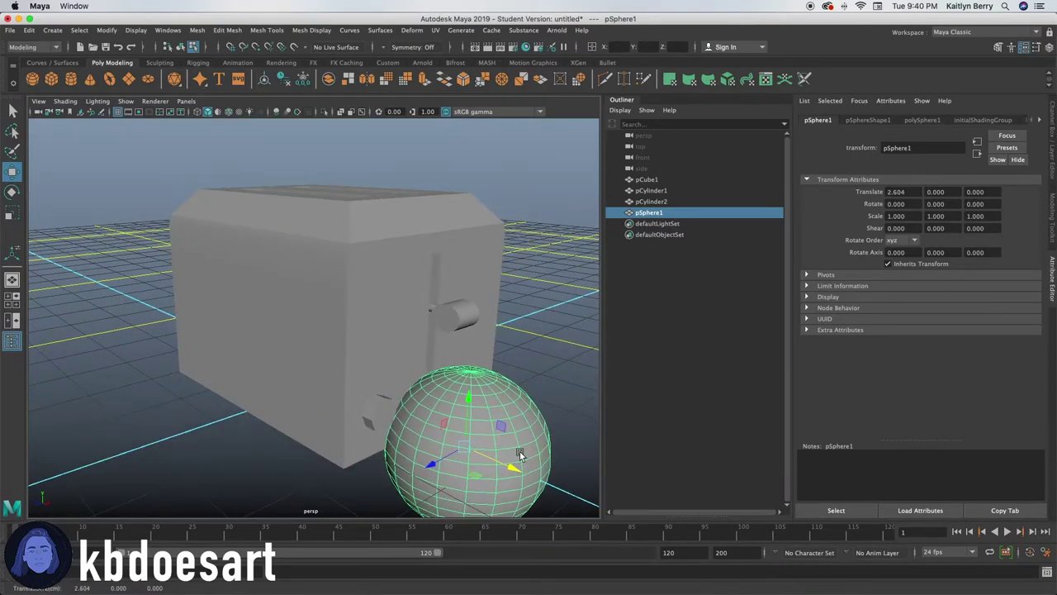
# Scale the sphere down uniformly to about 0.121
pyautogui.scroll(-3, 446, 403)
pyautogui.keyDown('alt'); pyautogui.moveTo(457, 404); pyautogui.dragTo(360, 393, button='middle'); pyautogui.keyUp('alt')
pyautogui.press('r')
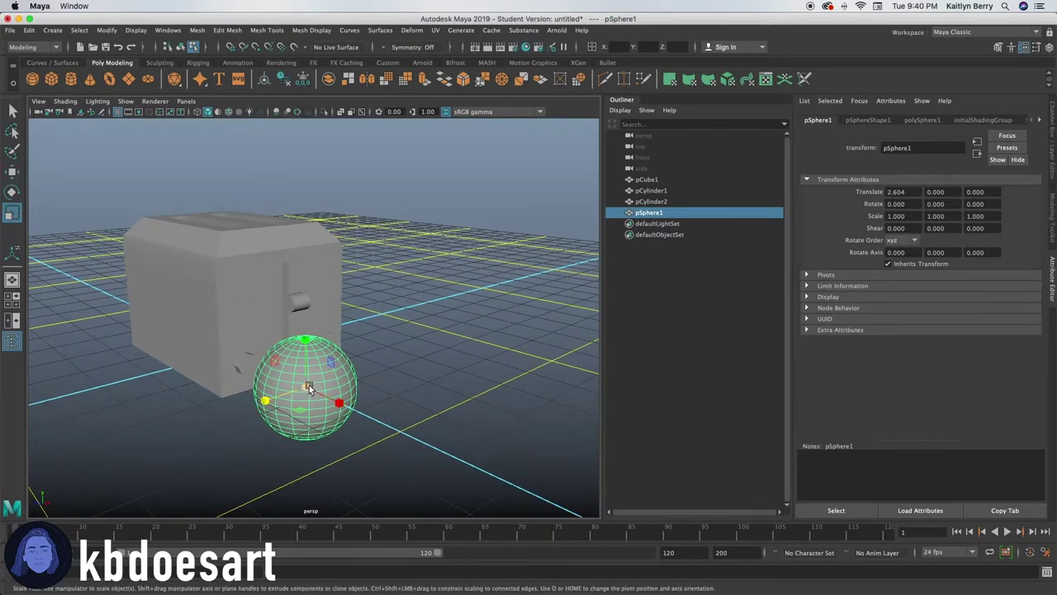
pyautogui.moveTo(307, 388); pyautogui.dragTo(225, 404)
# Flatten the sphere into a narrow upright oval with X, Y and Z scales of about 0.071, 0.079 and 0.027
pyautogui.scroll(3, 373, 428)
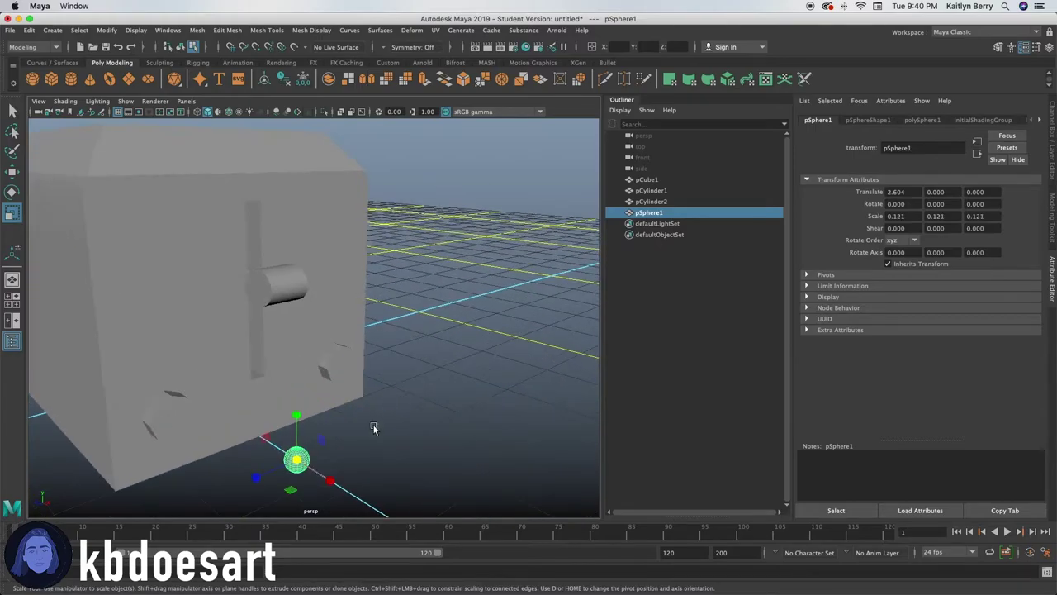
pyautogui.keyDown('alt'); pyautogui.moveTo(373, 427); pyautogui.dragTo(235, 330); pyautogui.keyUp('alt')
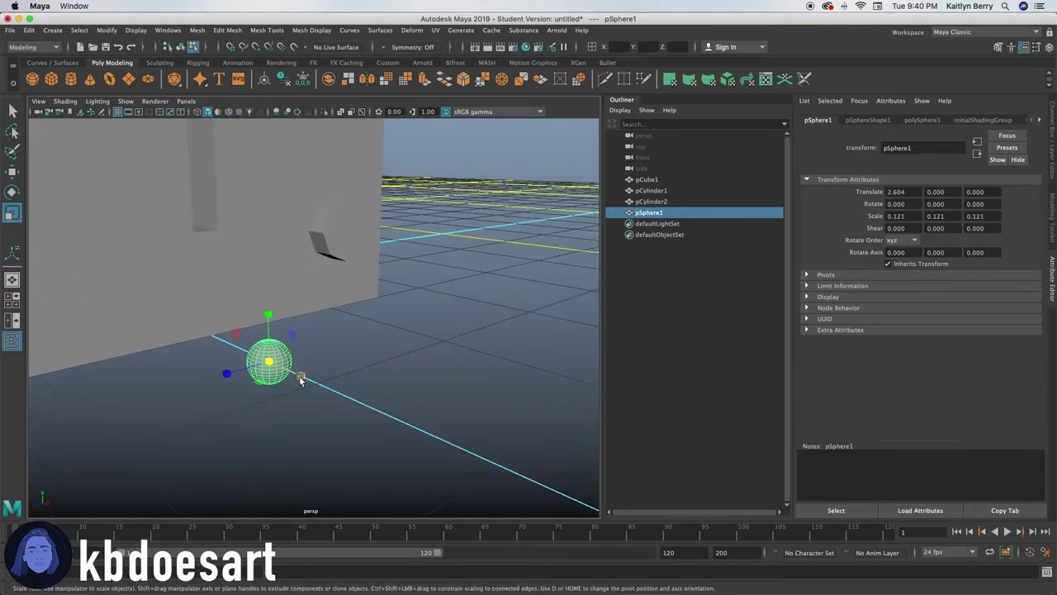
pyautogui.moveTo(232, 374); pyautogui.dragTo(257, 364)
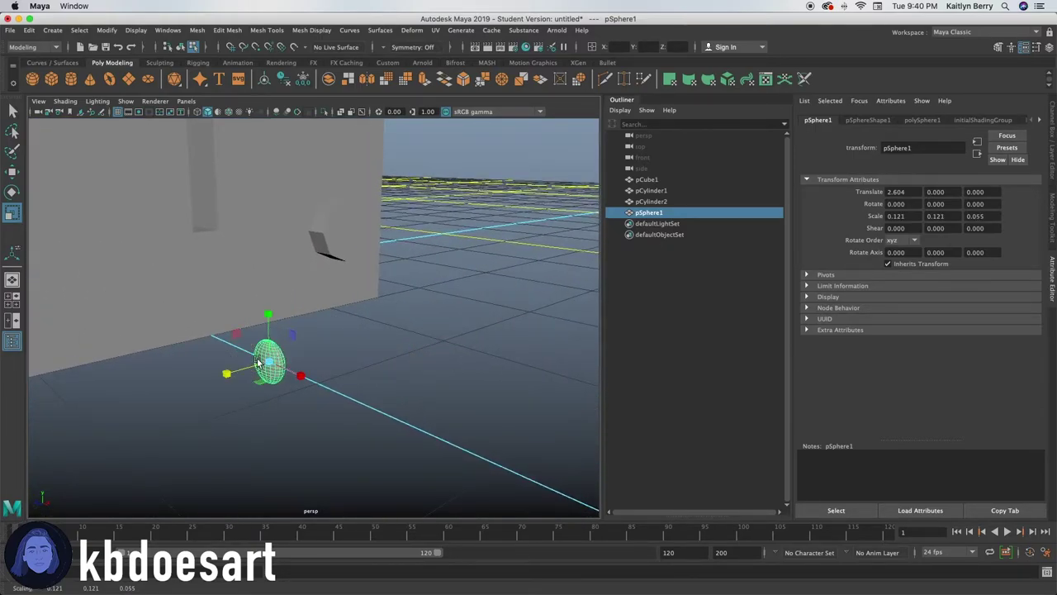
pyautogui.moveTo(268, 318)
pyautogui.mouseDown()
pyautogui.moveTo(266, 354)
pyautogui.moveTo(284, 374)
pyautogui.moveTo(263, 304)
pyautogui.mouseUp()
pyautogui.keyDown('alt'); pyautogui.moveTo(421, 380); pyautogui.dragTo(365, 372); pyautogui.keyUp('alt')
pyautogui.keyDown('alt'); pyautogui.moveTo(258, 278); pyautogui.dragTo(360, 331); pyautogui.keyUp('alt')
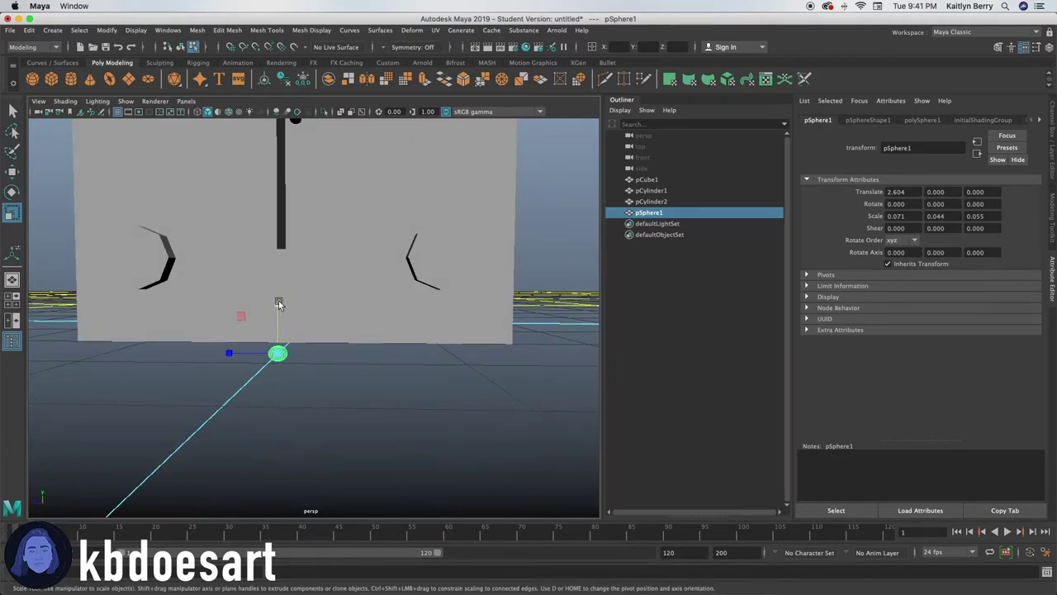
pyautogui.moveTo(280, 303); pyautogui.dragTo(279, 258)
pyautogui.moveTo(229, 354); pyautogui.dragTo(262, 357)
pyautogui.keyDown('alt'); pyautogui.moveTo(241, 316); pyautogui.dragTo(308, 446); pyautogui.keyUp('alt')
# Position the oval against the lever-end face, centred above one knob, at X about 1.953 and Y about 0.923
pyautogui.press('w')
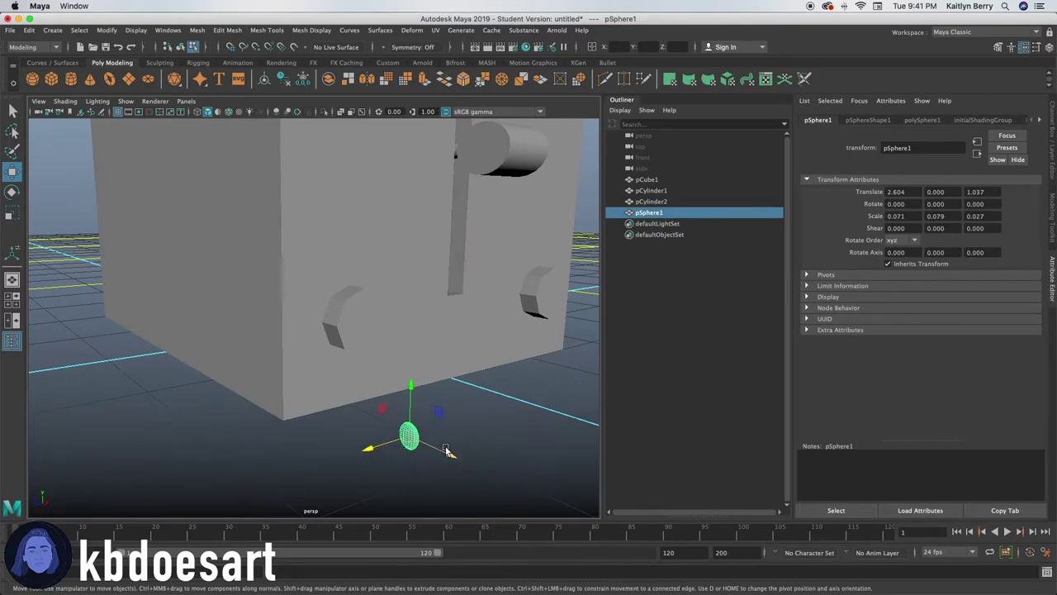
pyautogui.moveTo(446, 450); pyautogui.dragTo(356, 402, button='middle')
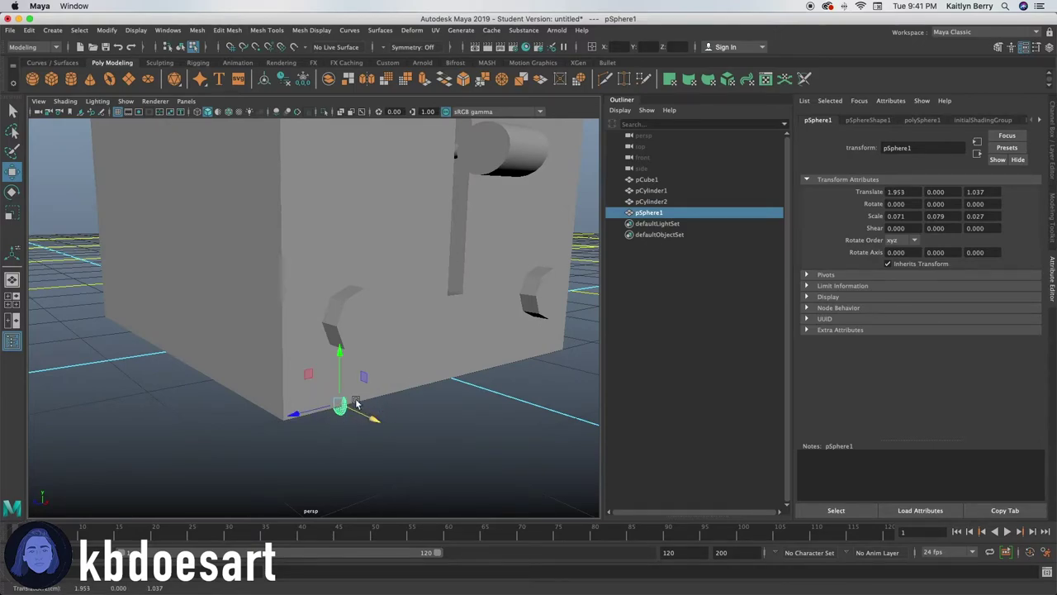
pyautogui.moveTo(339, 353); pyautogui.dragTo(339, 208)
pyautogui.moveTo(319, 268); pyautogui.dragTo(230, 276)
pyautogui.moveTo(176, 305); pyautogui.dragTo(238, 306)
pyautogui.moveTo(285, 257); pyautogui.dragTo(304, 326)
# Duplicate the oval marker, rotate the copy about -23.9 in X and place it at Y about 0.892, Z about 0.852
pyautogui.hotkey('ctrl', 'd')
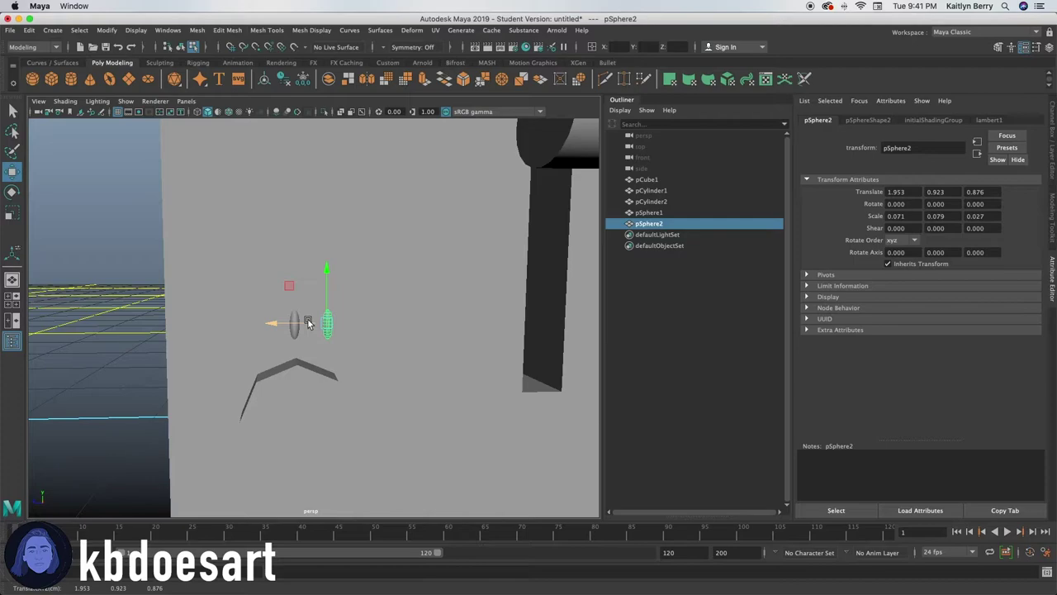
pyautogui.press('e')
pyautogui.moveTo(357, 283); pyautogui.dragTo(330, 284)
pyautogui.press('w')
pyautogui.moveTo(276, 325); pyautogui.dragTo(347, 335)
# Duplicate the tilted marker, place the copy at Y about 0.799, Z about 0.737 and rotate it to about -46.04 in X
pyautogui.hotkey('ctrl', 'd')
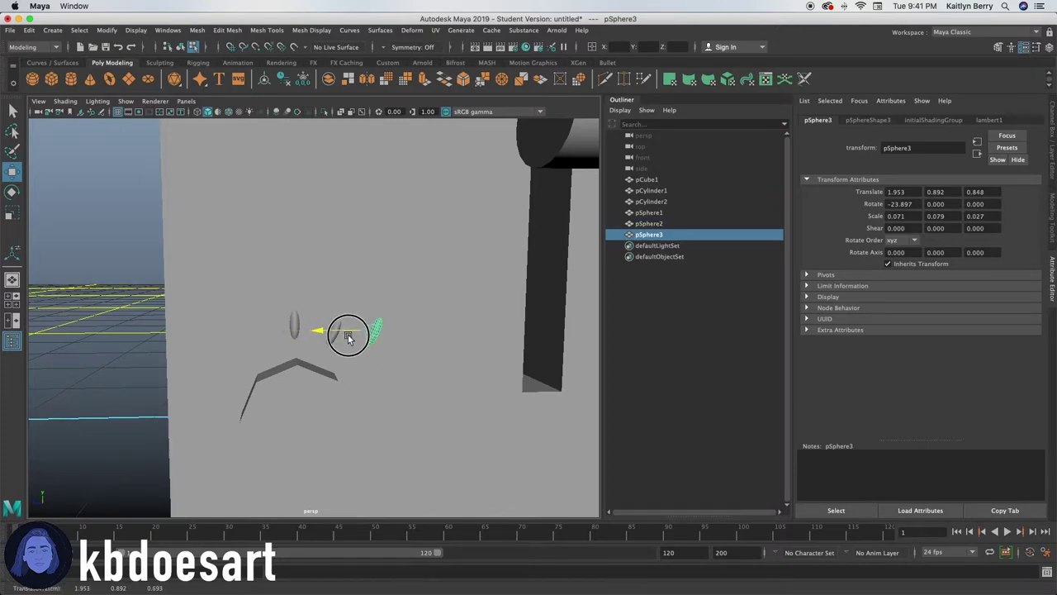
pyautogui.moveTo(374, 284); pyautogui.dragTo(335, 348)
pyautogui.press('e')
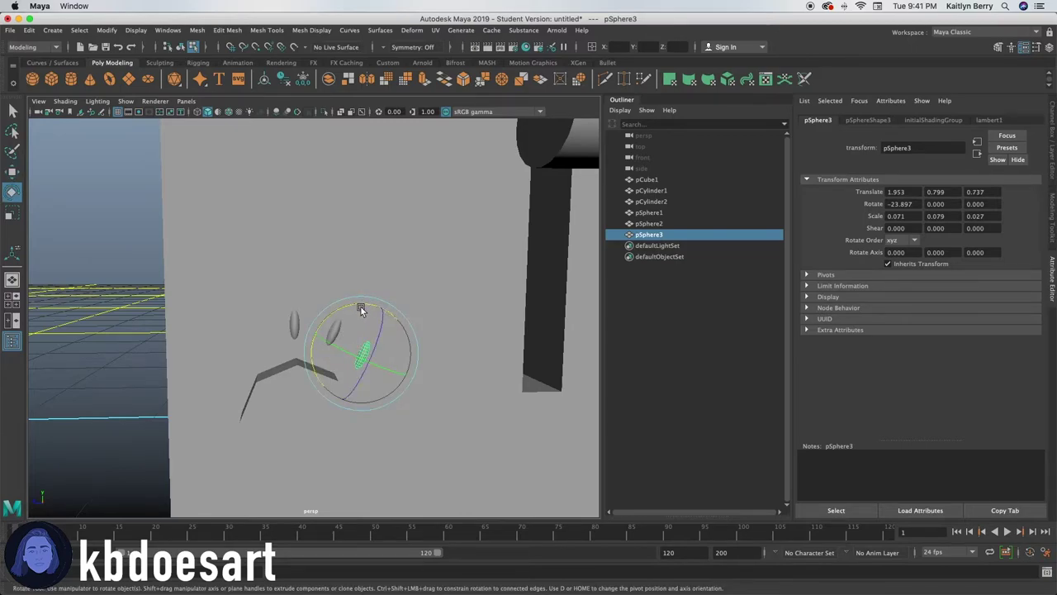
pyautogui.moveTo(361, 310); pyautogui.dragTo(380, 312)
pyautogui.keyDown('alt'); pyautogui.moveTo(300, 407); pyautogui.dragTo(300, 401); pyautogui.keyUp('alt')
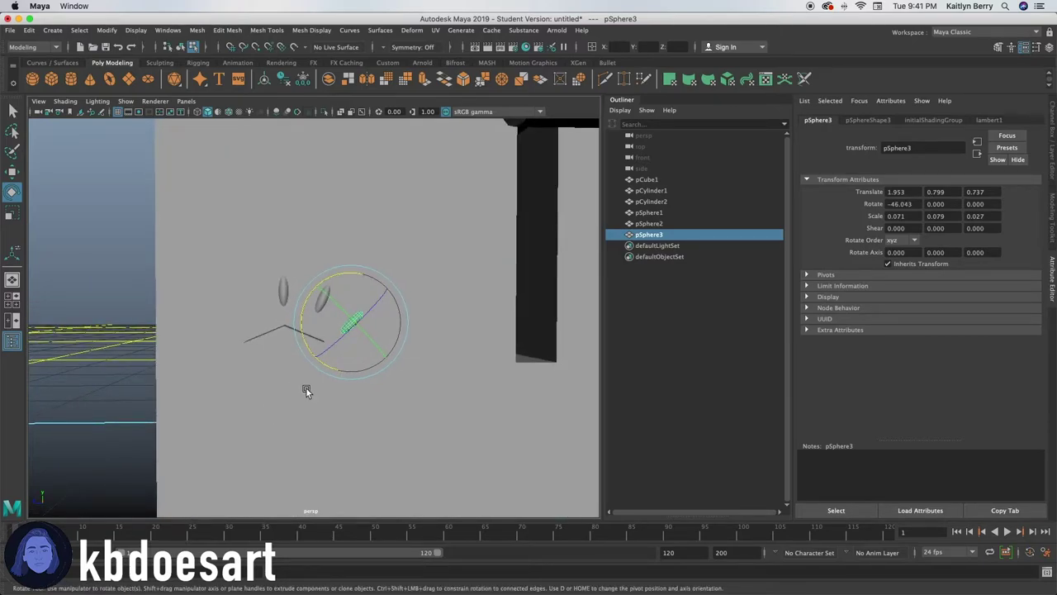
# Duplicate the outermost marker, place the copy across the knob at Z about 1.248 and set its X rotation to 46.063
pyautogui.hotkey('ctrl', 'd')
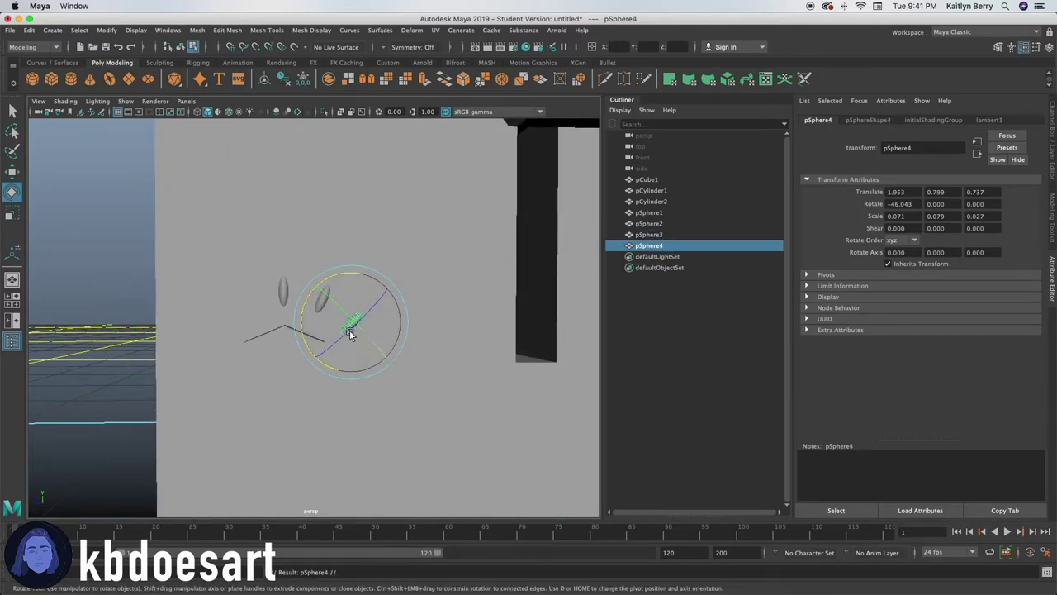
pyautogui.press('w')
pyautogui.moveTo(351, 324); pyautogui.dragTo(211, 325)
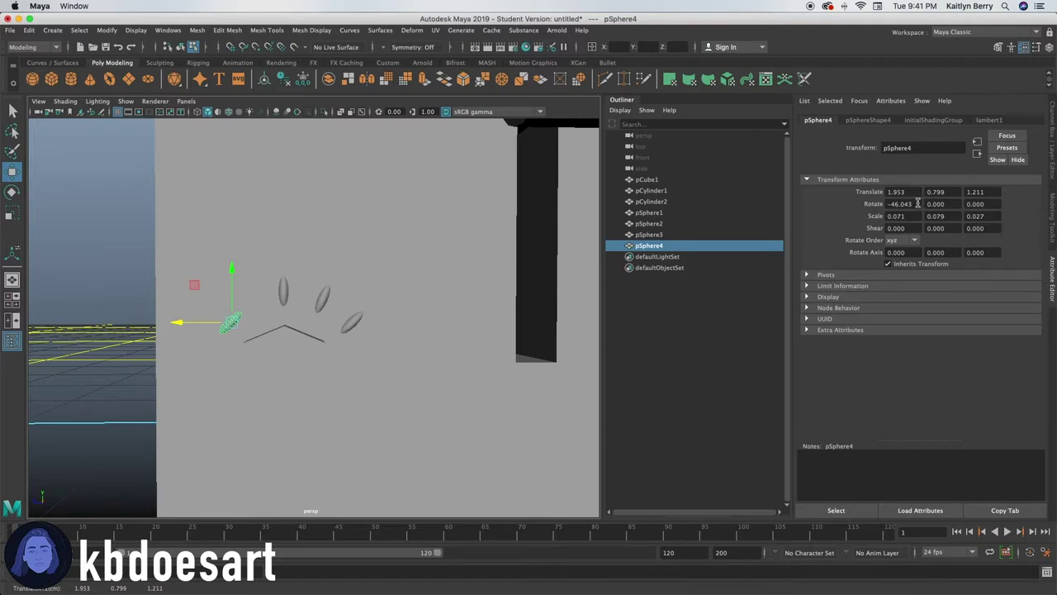
pyautogui.moveTo(917, 203); pyautogui.dragTo(861, 198)
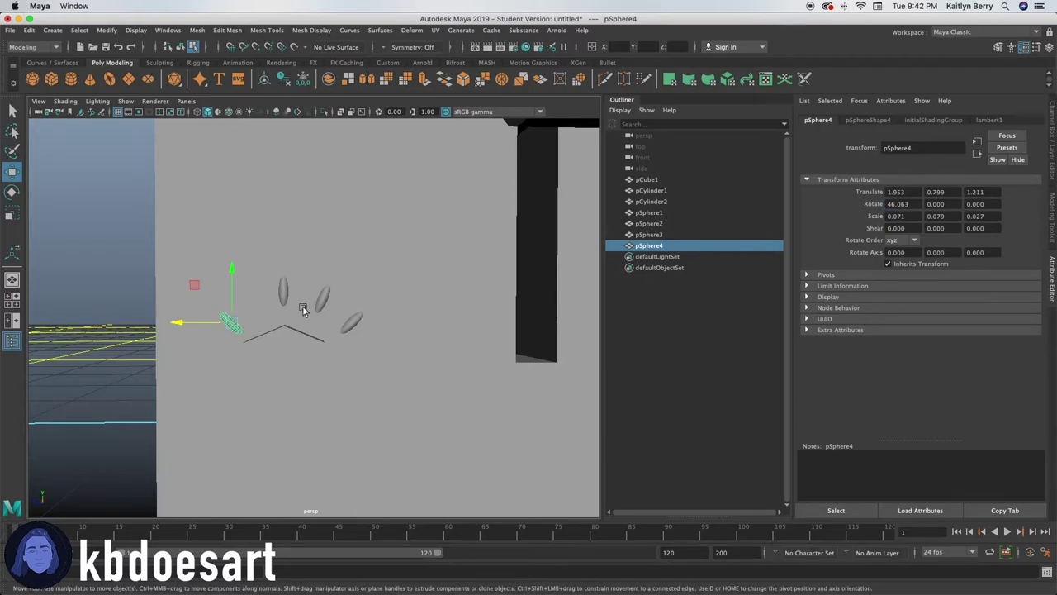
pyautogui.moveTo(193, 329); pyautogui.dragTo(172, 319)
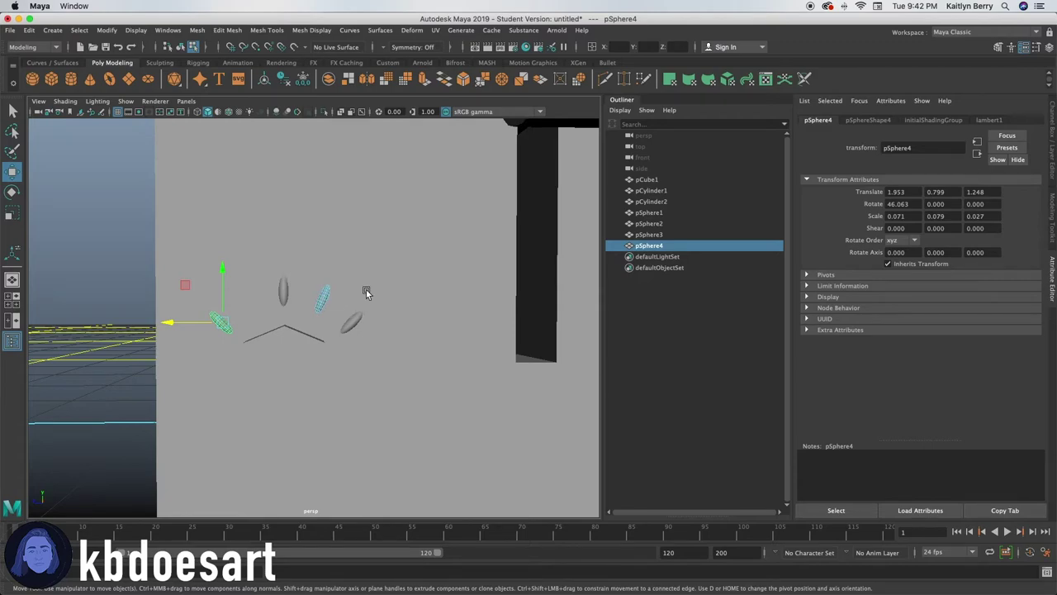
# Duplicate the inner tilted marker, place the copy across the knob at Z about 1.145 and set its X rotation to 23.897
pyautogui.click(323, 279)
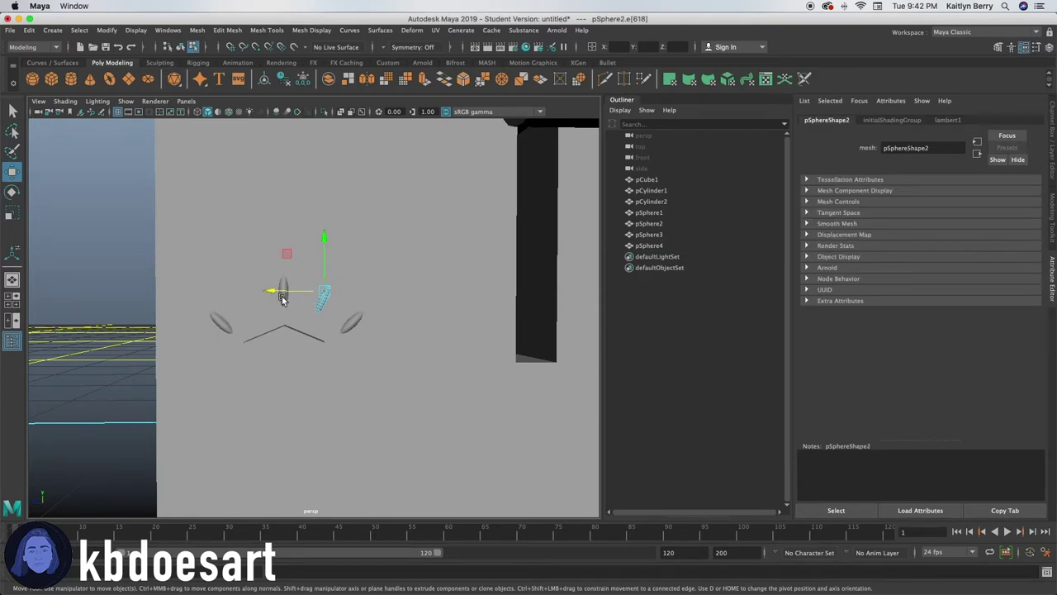
pyautogui.moveTo(327, 301); pyautogui.dragTo(369, 260, button='right')
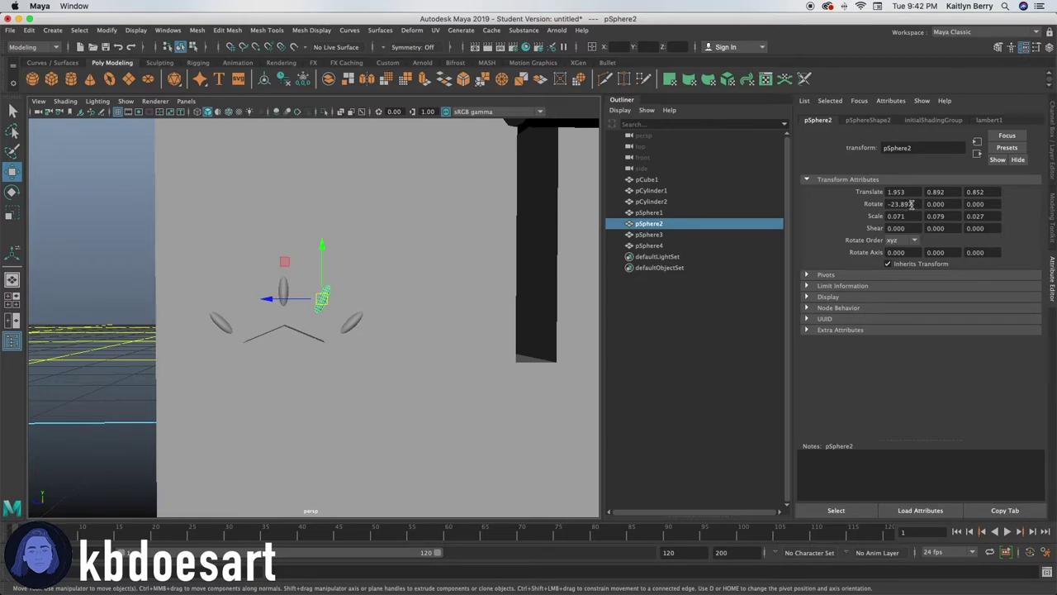
pyautogui.hotkey('ctrl', 'd')
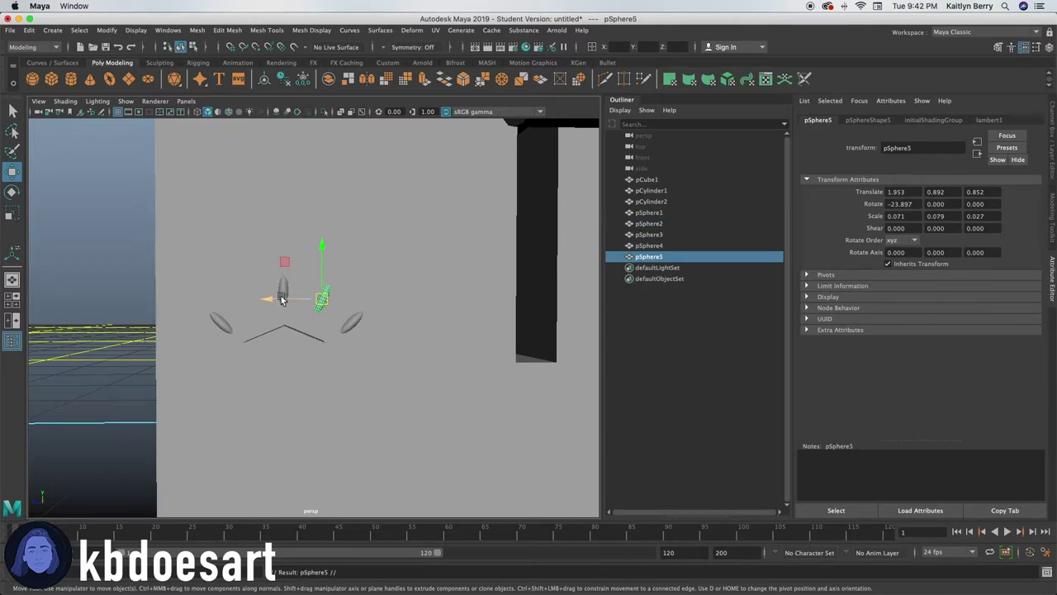
pyautogui.moveTo(281, 299); pyautogui.dragTo(212, 300)
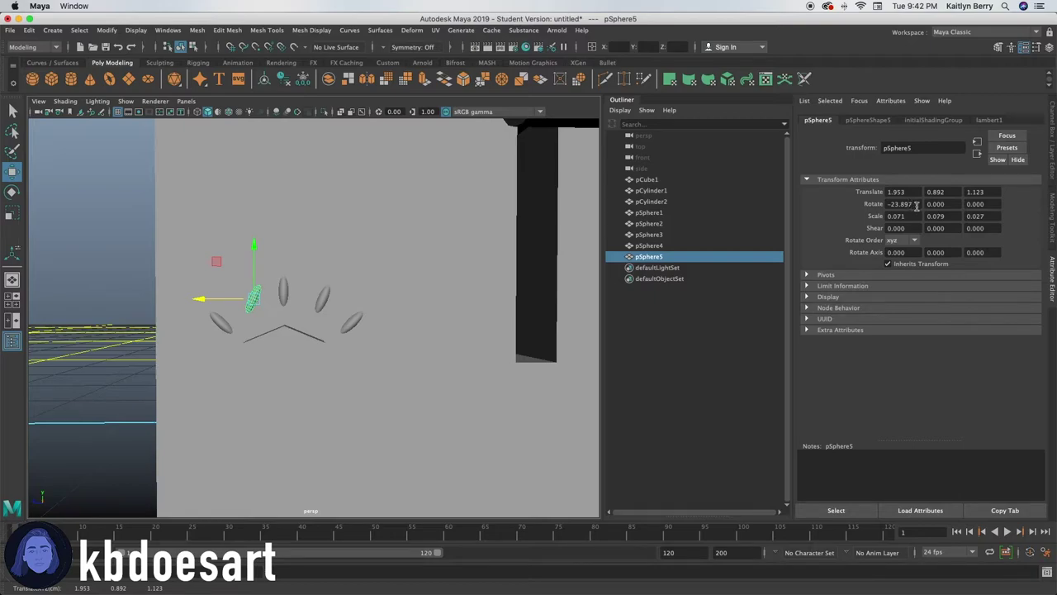
pyautogui.press('Left')
pyautogui.press('Right')
pyautogui.press('Delete')
pyautogui.press('Return')
pyautogui.moveTo(209, 296)
pyautogui.mouseDown()
pyautogui.moveTo(200, 295)
pyautogui.moveTo(215, 289)
pyautogui.mouseUp()
pyautogui.keyDown('alt'); pyautogui.moveTo(385, 273); pyautogui.dragTo(380, 270); pyautogui.keyUp('alt')
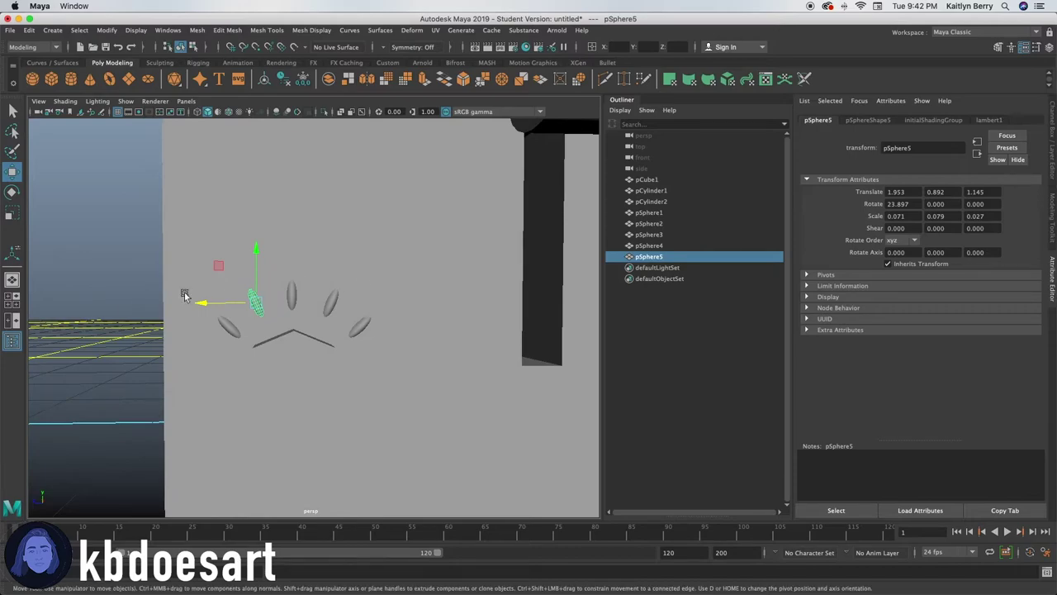
# Duplicate all five oval markers together and place the copied set centred above the other knob
pyautogui.click(385, 357)
pyautogui.keyDown('alt'); pyautogui.moveTo(385, 356); pyautogui.dragTo(353, 355); pyautogui.keyUp('alt')
pyautogui.click(261, 325)
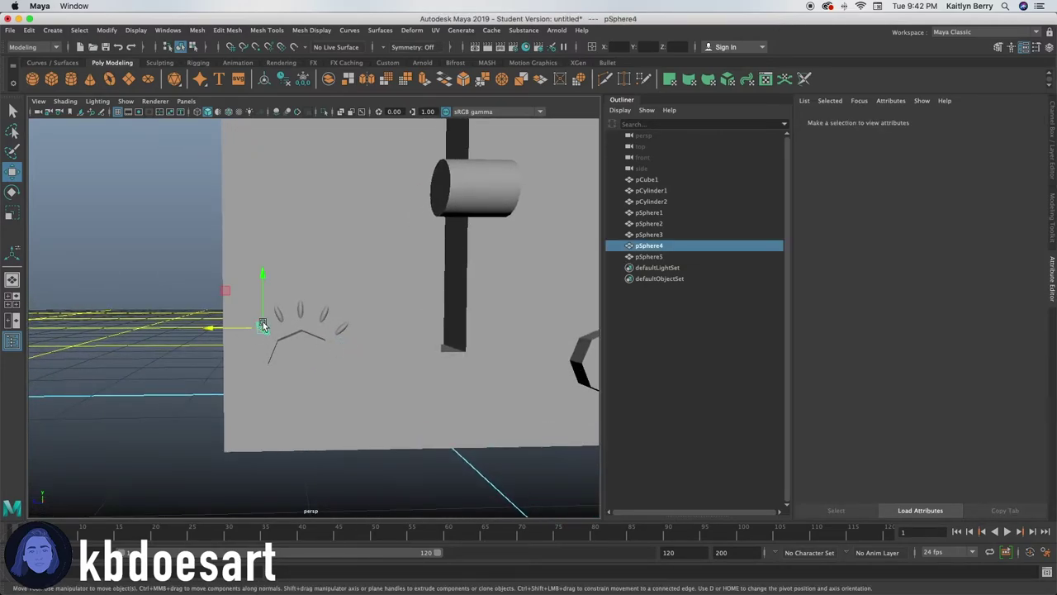
pyautogui.keyDown('shift'); pyautogui.click(277, 314); pyautogui.keyUp('shift')
pyautogui.keyDown('shift'); pyautogui.click(301, 311); pyautogui.keyUp('shift')
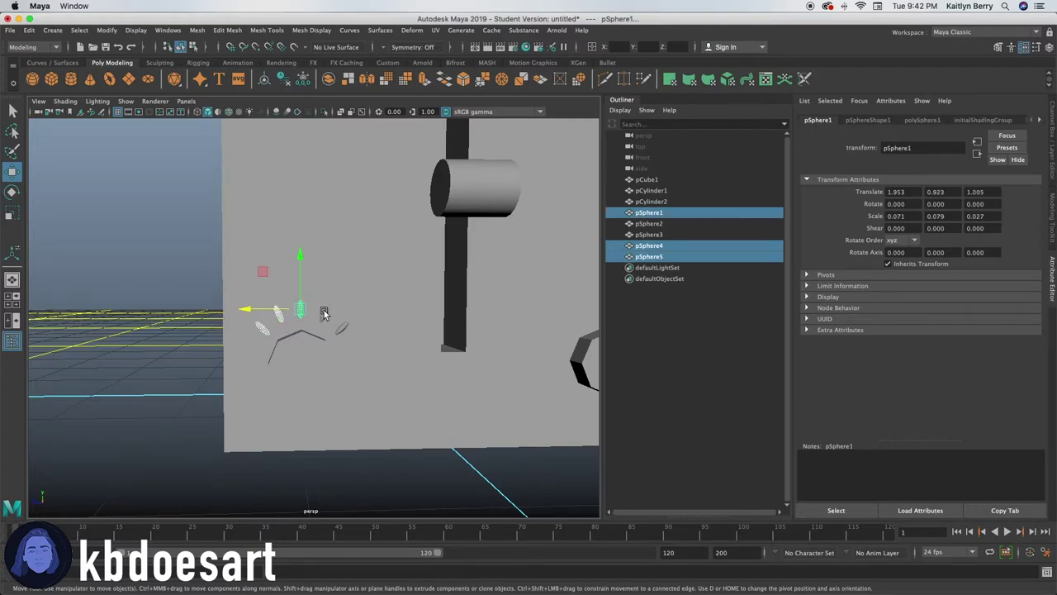
pyautogui.keyDown('shift'); pyautogui.click(325, 314); pyautogui.keyUp('shift')
pyautogui.keyDown('shift'); pyautogui.click(344, 328); pyautogui.keyUp('shift')
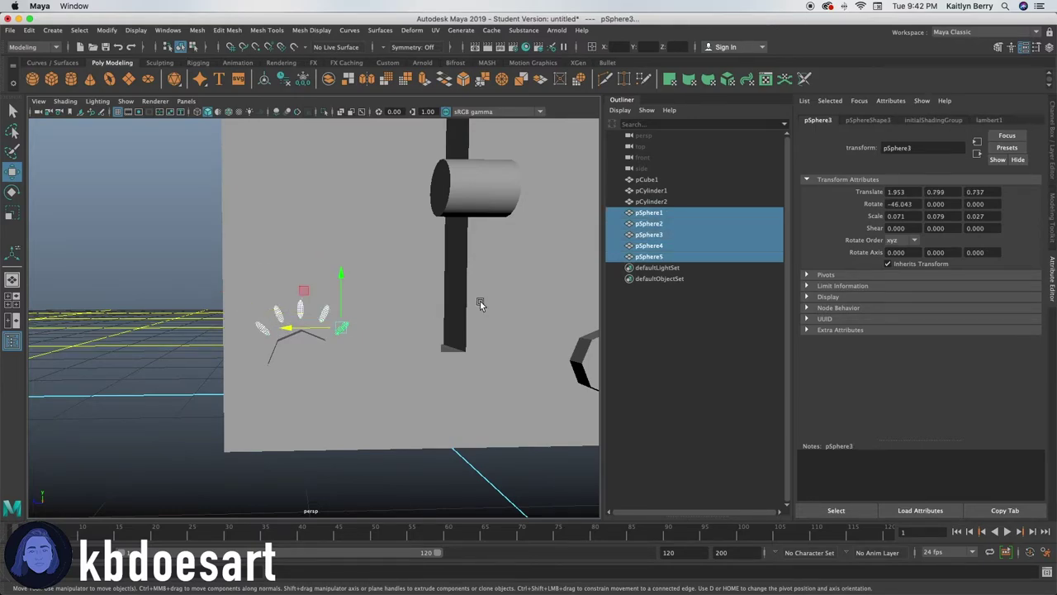
pyautogui.press('super+d')
pyautogui.moveTo(285, 326); pyautogui.dragTo(457, 340)
pyautogui.scroll(5, 417, 339)
pyautogui.scroll(-2, 429, 339)
pyautogui.keyDown('alt'); pyautogui.moveTo(410, 370); pyautogui.dragTo(408, 368); pyautogui.keyUp('alt')
pyautogui.keyDown('alt'); pyautogui.moveTo(407, 369); pyautogui.dragTo(314, 339, button='right'); pyautogui.keyUp('alt')
pyautogui.click(483, 283)
pyautogui.scroll(-5, 348, 344)
pyautogui.keyDown('alt'); pyautogui.moveTo(348, 343); pyautogui.dragTo(203, 246); pyautogui.keyUp('alt')
pyautogui.keyDown('alt'); pyautogui.moveTo(202, 246); pyautogui.dragTo(286, 245, button='right'); pyautogui.keyUp('alt')
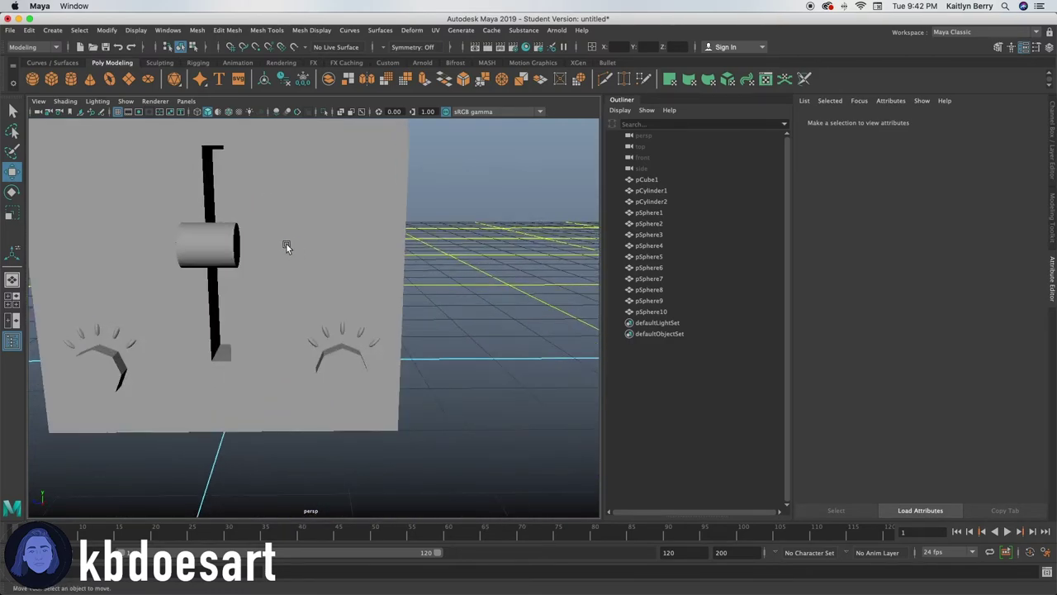
pyautogui.keyDown('alt'); pyautogui.moveTo(286, 245); pyautogui.dragTo(385, 330, button='middle'); pyautogui.keyUp('alt')
pyautogui.keyDown('alt'); pyautogui.moveTo(385, 330); pyautogui.dragTo(379, 332); pyautogui.keyUp('alt')
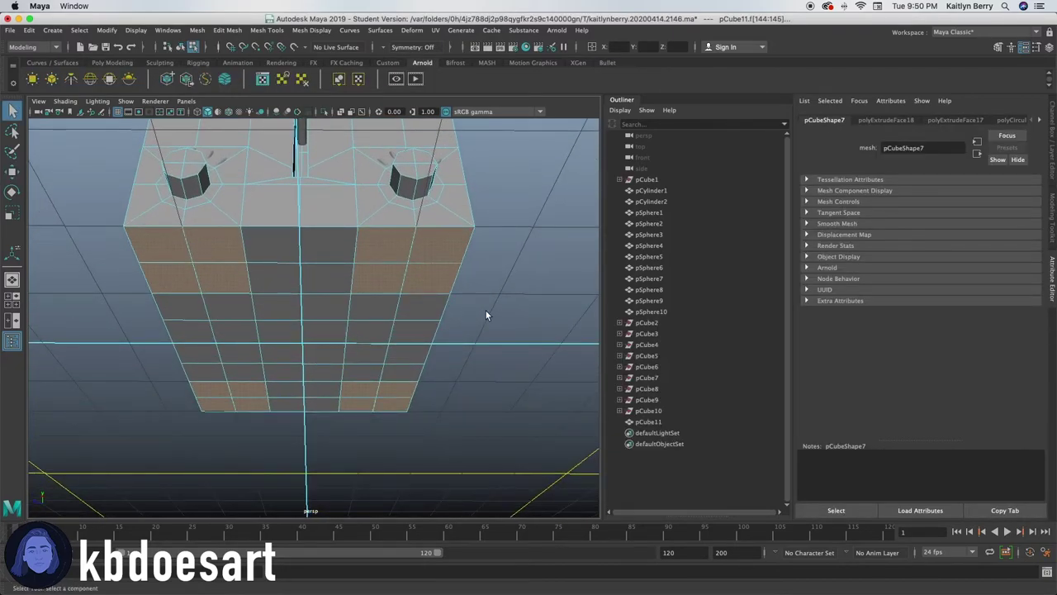
# Extrude the selected corner faces on the underside with an inward offset, and extrude them again with thickness 0.2 to form four feet
pyautogui.hotkey('ctrl', 'e')
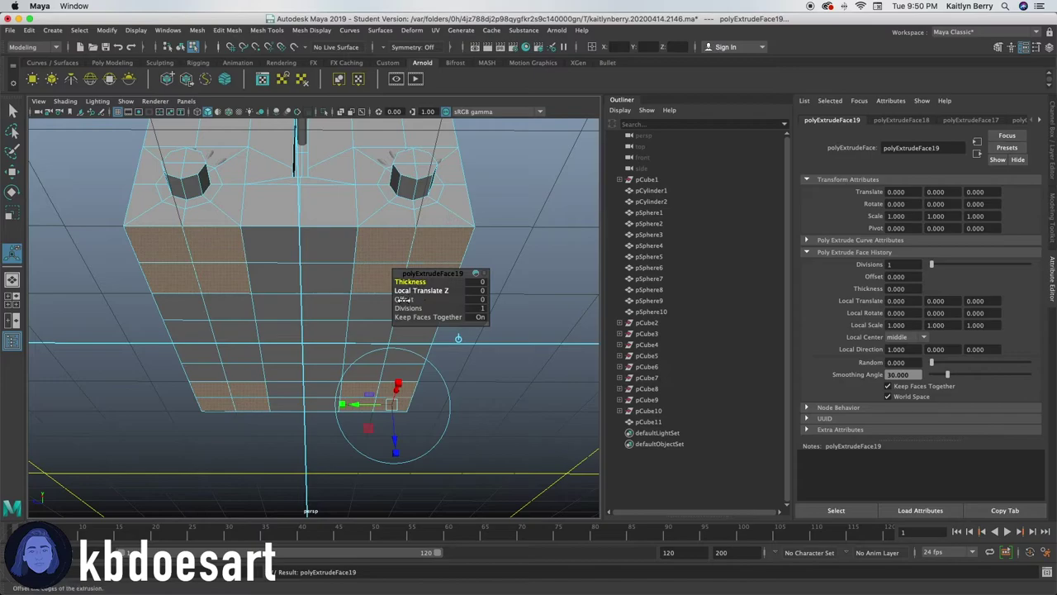
pyautogui.moveTo(402, 299); pyautogui.dragTo(425, 285)
pyautogui.hotkey('ctrl', 'e')
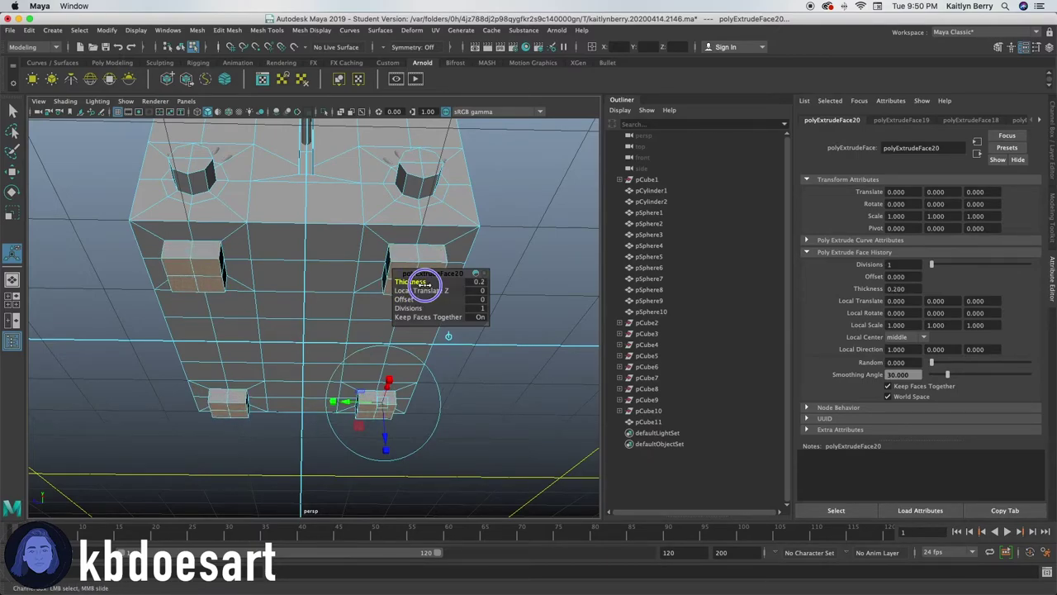
pyautogui.click(498, 239)
# Smooth the whole toaster body mesh with 2 divisions
pyautogui.keyDown('alt'); pyautogui.moveTo(505, 198); pyautogui.dragTo(505, 307); pyautogui.keyUp('alt')
pyautogui.keyDown('alt'); pyautogui.moveTo(446, 243); pyautogui.dragTo(241, 285); pyautogui.keyUp('alt')
pyautogui.keyDown('alt'); pyautogui.moveTo(454, 343); pyautogui.dragTo(331, 285); pyautogui.keyUp('alt')
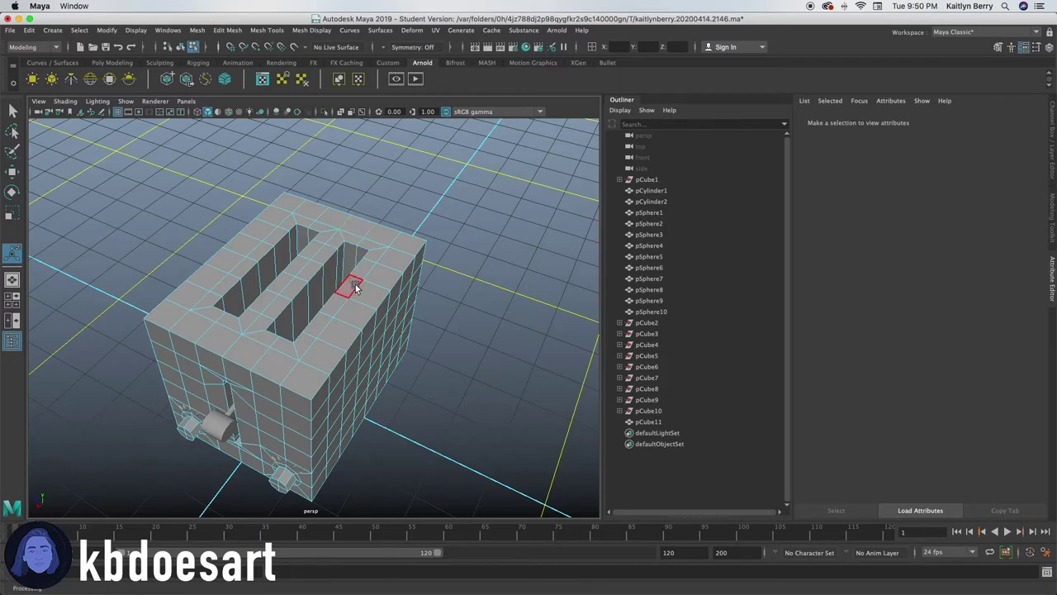
pyautogui.moveTo(354, 282); pyautogui.dragTo(388, 261, button='right')
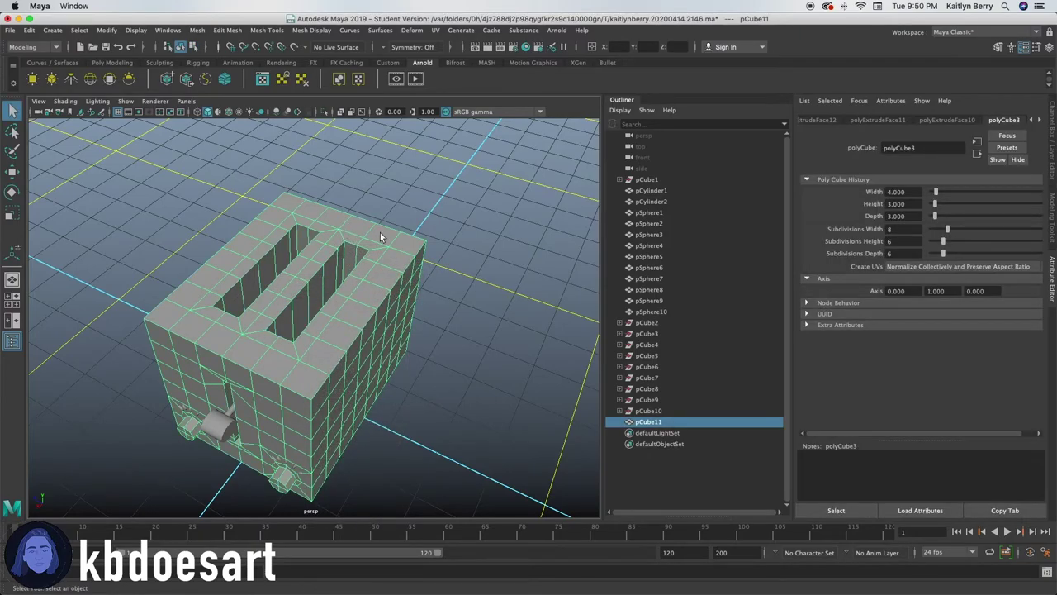
pyautogui.click(227, 29)
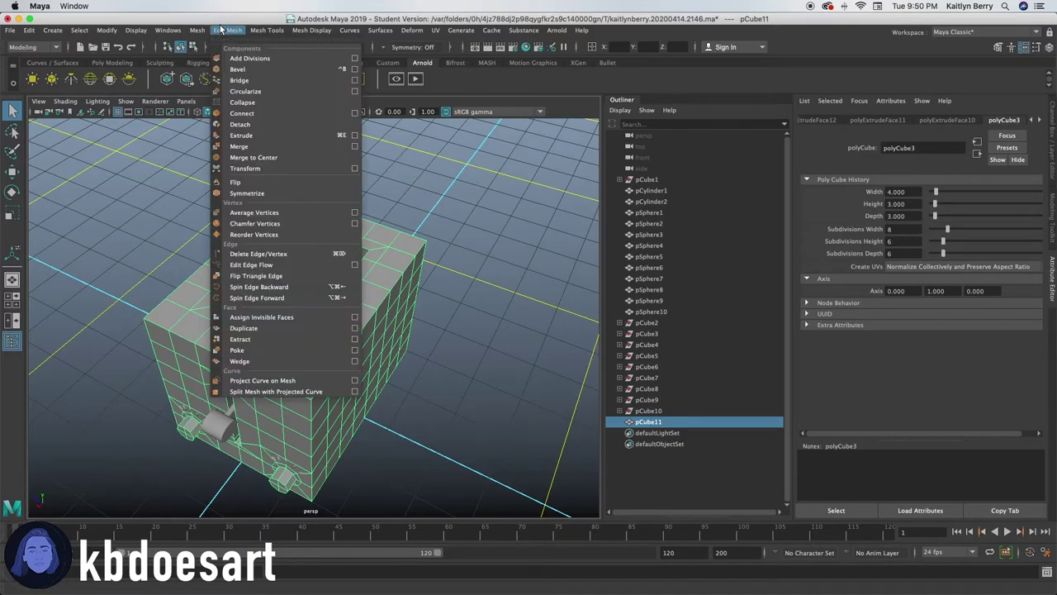
pyautogui.click(232, 134)
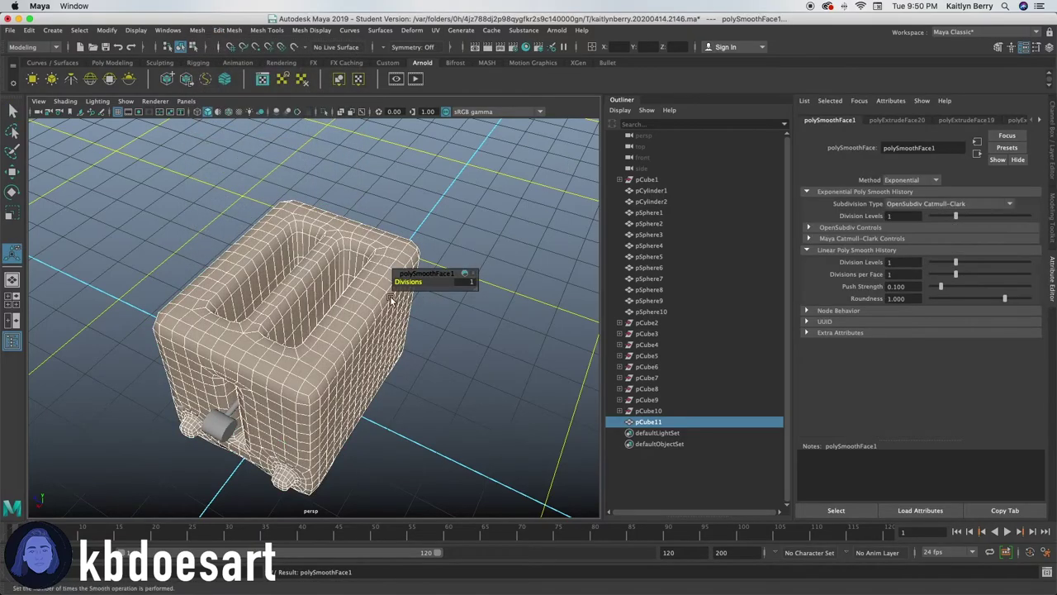
pyautogui.keyDown('alt'); pyautogui.moveTo(280, 342); pyautogui.dragTo(272, 307); pyautogui.keyUp('alt')
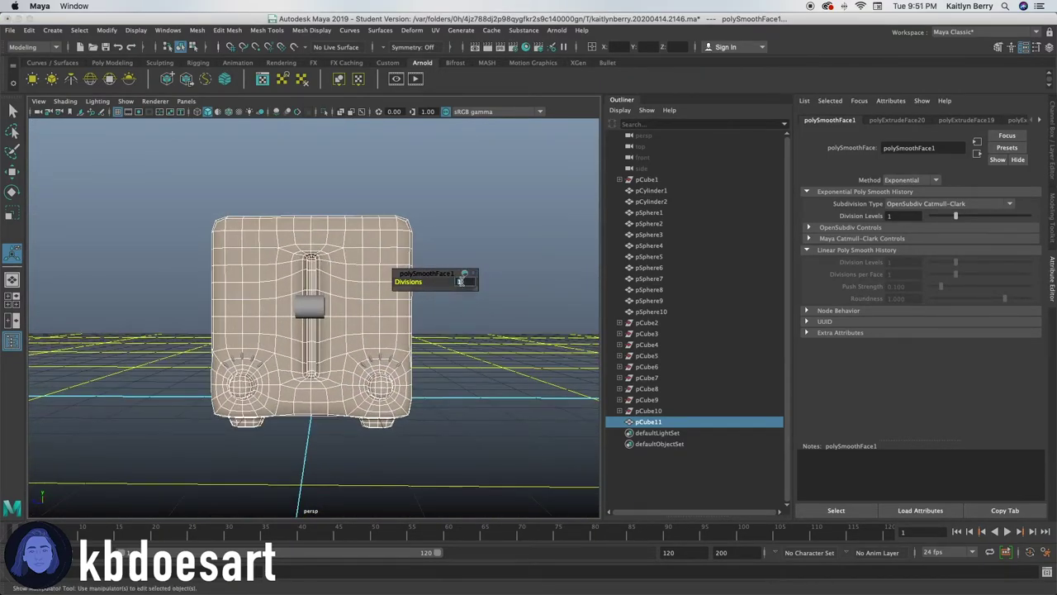
pyautogui.write('2')
pyautogui.press('Return')
# Inspect the smoothed toaster body from several angles, focusing on the lever slot, lever and knobs
pyautogui.keyDown('alt'); pyautogui.moveTo(288, 273); pyautogui.dragTo(292, 358); pyautogui.keyUp('alt')
pyautogui.keyDown('alt'); pyautogui.moveTo(292, 359); pyautogui.dragTo(324, 361, button='right'); pyautogui.keyUp('alt')
pyautogui.moveTo(324, 361)
pyautogui.keyDown('alt'); pyautogui.mouseDown()
pyautogui.moveTo(283, 347)
pyautogui.moveTo(299, 353)
pyautogui.moveTo(357, 311)
pyautogui.mouseUp(); pyautogui.keyUp('alt')
pyautogui.click(462, 203)
pyautogui.keyDown('alt'); pyautogui.moveTo(437, 363); pyautogui.dragTo(388, 368, button='right'); pyautogui.keyUp('alt')
pyautogui.keyDown('alt'); pyautogui.moveTo(389, 368); pyautogui.dragTo(347, 370); pyautogui.keyUp('alt')
pyautogui.keyDown('alt'); pyautogui.moveTo(347, 371); pyautogui.dragTo(467, 352, button='right'); pyautogui.keyUp('alt')
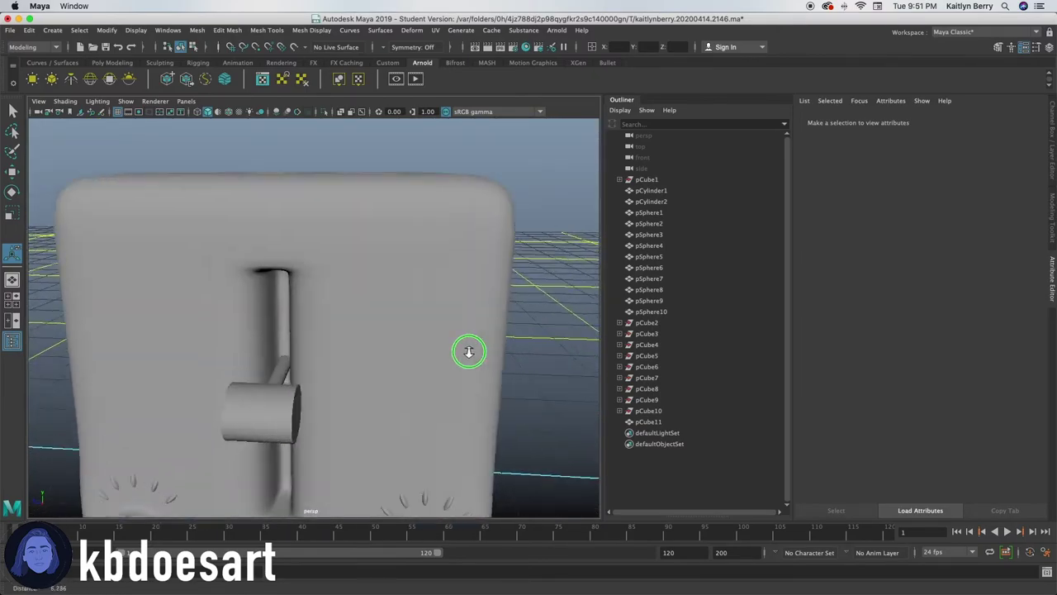
pyautogui.keyDown('alt'); pyautogui.moveTo(467, 352); pyautogui.dragTo(512, 354); pyautogui.keyUp('alt')
pyautogui.keyDown('alt'); pyautogui.moveTo(283, 450); pyautogui.dragTo(283, 394, button='middle'); pyautogui.keyUp('alt')
pyautogui.click(337, 290)
pyautogui.click(569, 227)
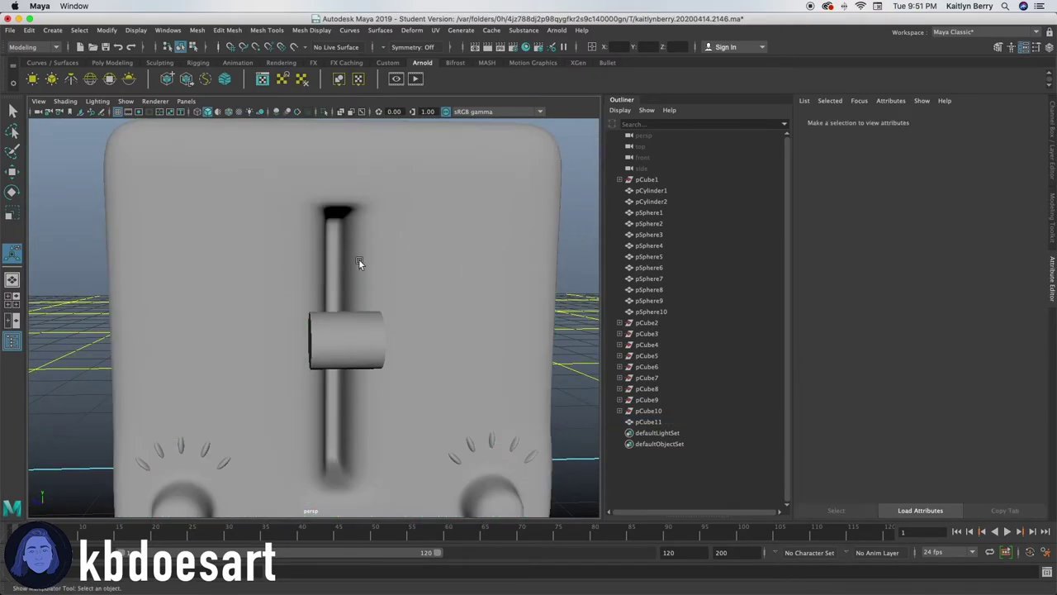
pyautogui.keyDown('alt'); pyautogui.moveTo(359, 259); pyautogui.dragTo(317, 264); pyautogui.keyUp('alt')
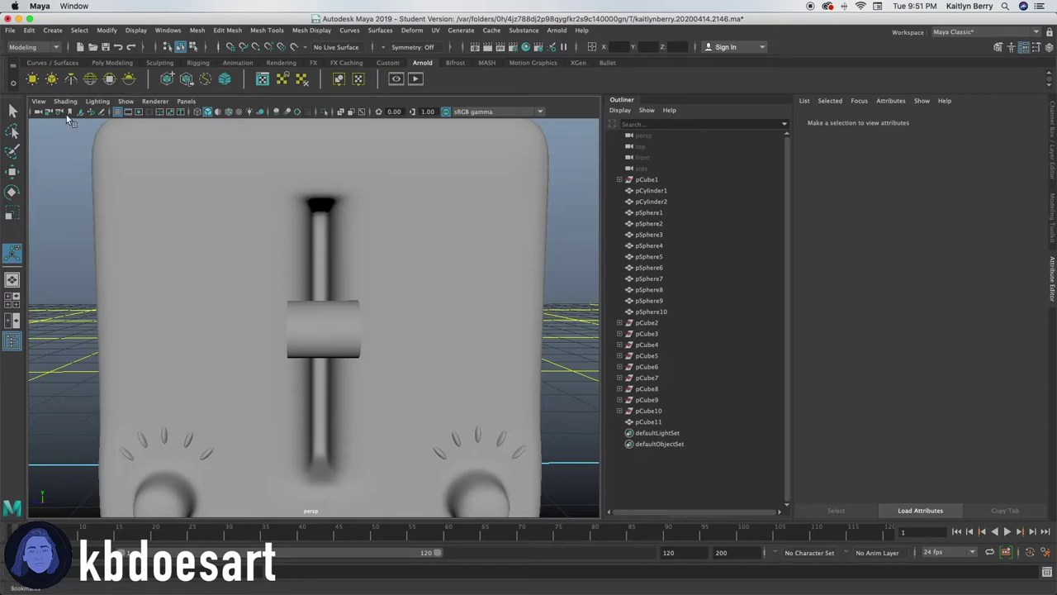
# Create a polygon cube, flatten it vertically into a thin slab and position it across the lever slot
pyautogui.click(74, 64)
pyautogui.click(108, 63)
pyautogui.click(51, 79)
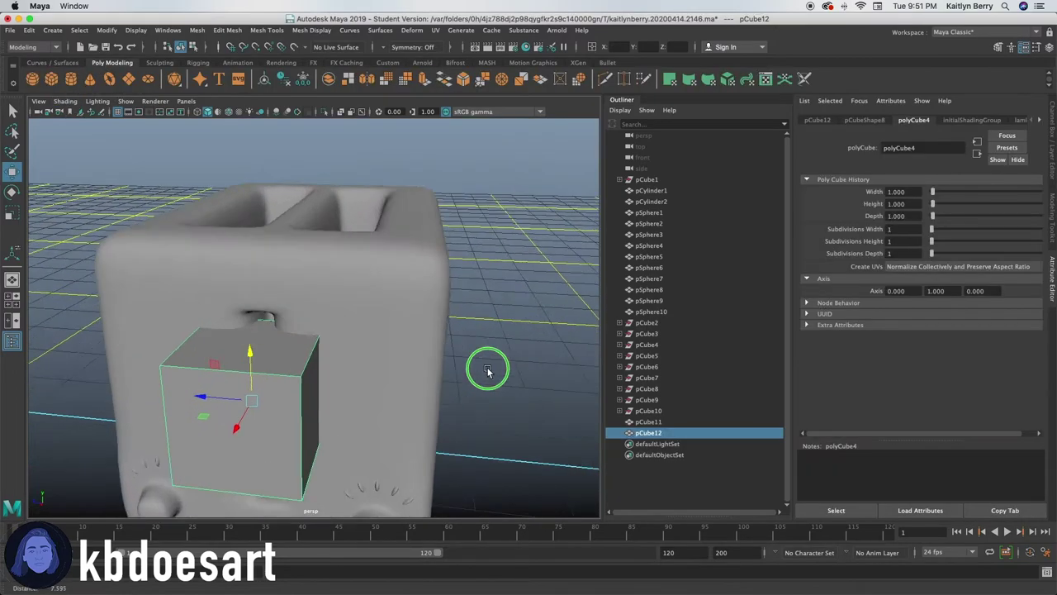
pyautogui.keyDown('alt'); pyautogui.moveTo(488, 371); pyautogui.dragTo(420, 356, button='right'); pyautogui.keyUp('alt')
pyautogui.press('r')
pyautogui.moveTo(340, 354); pyautogui.dragTo(345, 393)
pyautogui.press('w')
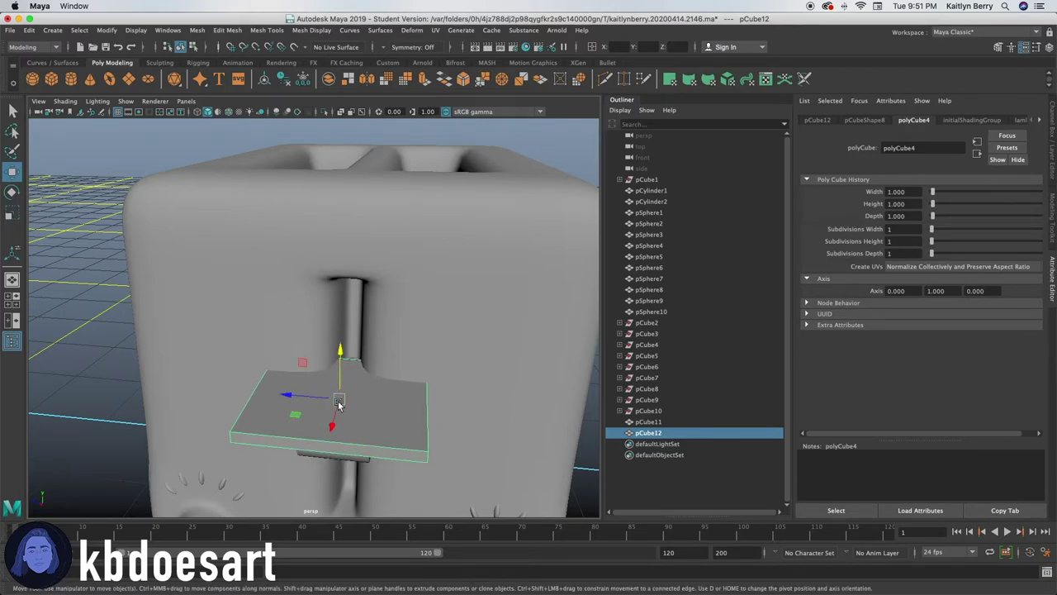
pyautogui.moveTo(331, 424); pyautogui.dragTo(340, 402, button='middle')
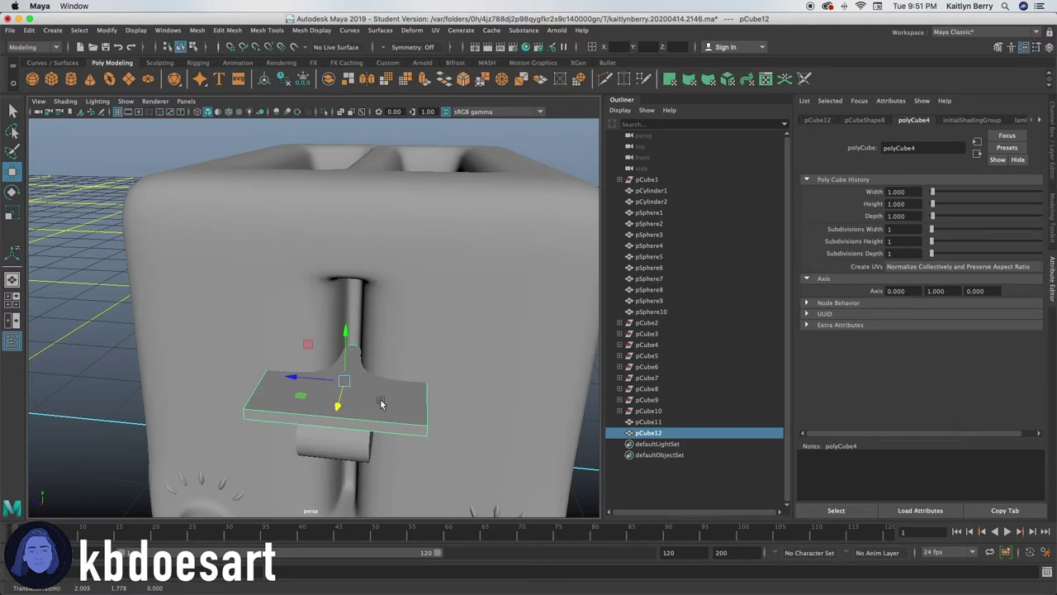
# Narrow the slab to slightly wider than the lever and raise it into the slot's upper part above the lever
pyautogui.press('r')
pyautogui.moveTo(299, 377); pyautogui.dragTo(322, 380)
pyautogui.keyDown('alt'); pyautogui.moveTo(370, 443); pyautogui.dragTo(393, 371); pyautogui.keyUp('alt')
pyautogui.press('w')
pyautogui.moveTo(395, 248); pyautogui.dragTo(395, 200)
pyautogui.keyDown('alt'); pyautogui.moveTo(429, 307); pyautogui.dragTo(426, 299); pyautogui.keyUp('alt')
pyautogui.keyDown('alt'); pyautogui.moveTo(425, 299); pyautogui.dragTo(389, 358, button='middle'); pyautogui.keyUp('alt')
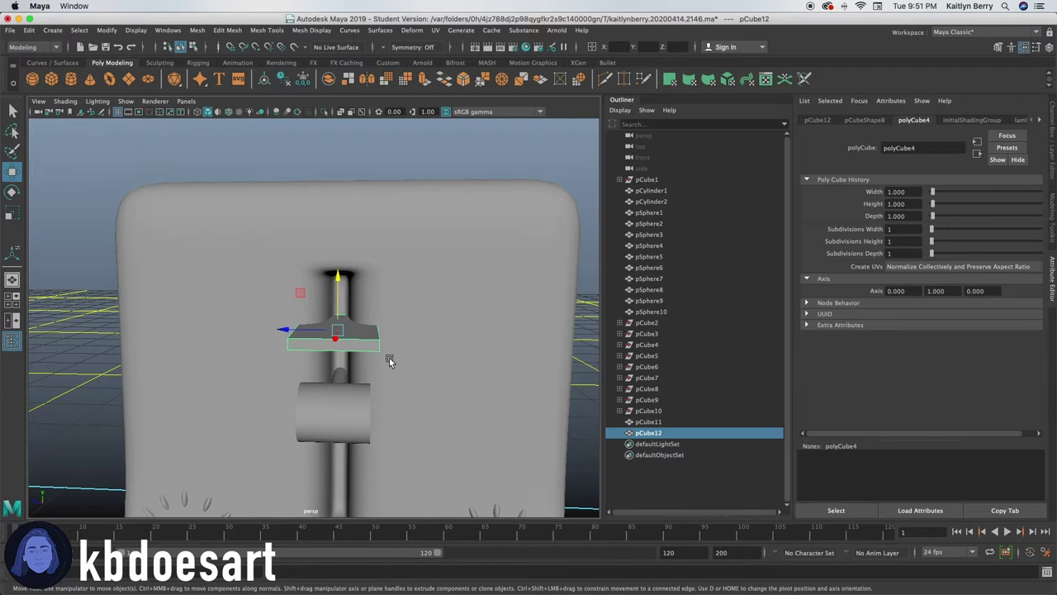
# Duplicate the slab three times, spacing the copies evenly down the lever slot
pyautogui.click(422, 267)
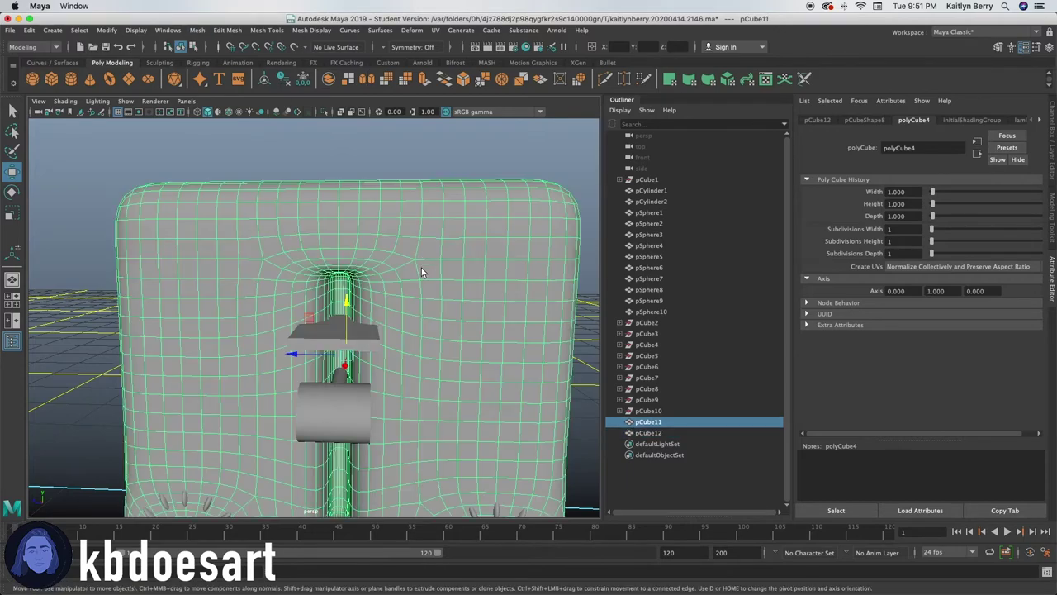
pyautogui.click(371, 326)
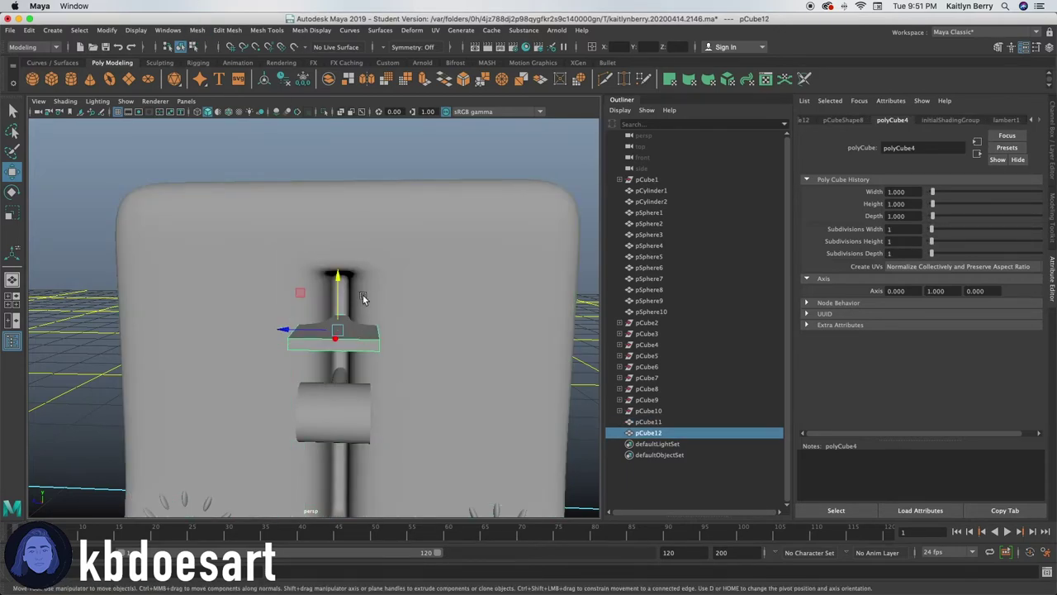
pyautogui.click(360, 334)
pyautogui.click(379, 172)
pyautogui.click(352, 336)
pyautogui.keyDown('alt'); pyautogui.moveTo(362, 413); pyautogui.dragTo(406, 387); pyautogui.keyUp('alt')
pyautogui.keyDown('alt'); pyautogui.moveTo(406, 386); pyautogui.dragTo(362, 381, button='right'); pyautogui.keyUp('alt')
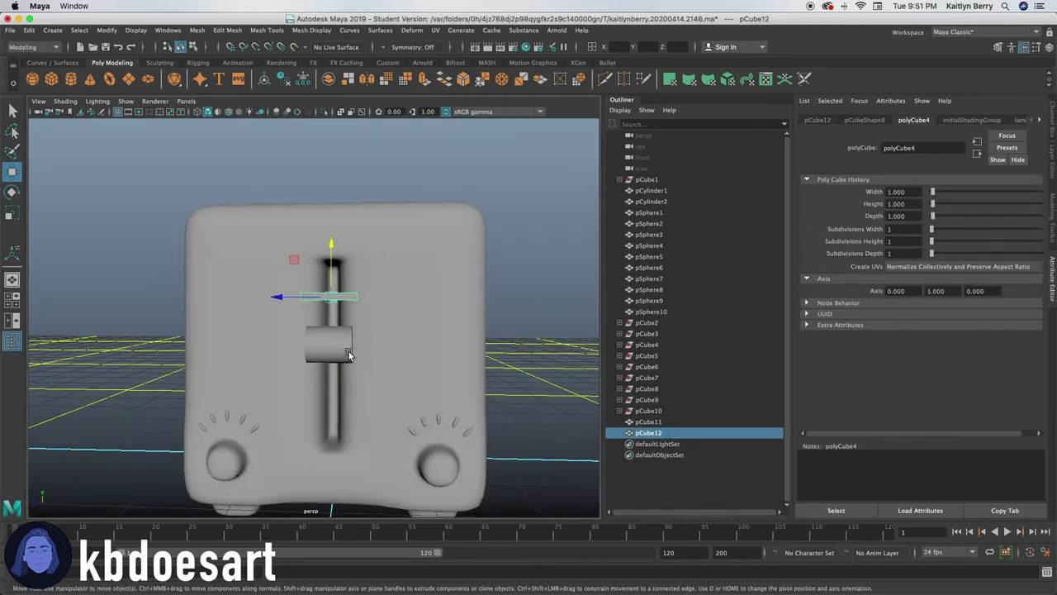
pyautogui.hotkey('ctrl', 'd')
pyautogui.moveTo(331, 245); pyautogui.dragTo(331, 364)
pyautogui.hotkey('ctrl', 'd')
pyautogui.hotkey('ctrl', 'd')
# Subtract the four slabs from the toaster body with a Boolean Difference to cut notches beside the lever slot
pyautogui.click(366, 274)
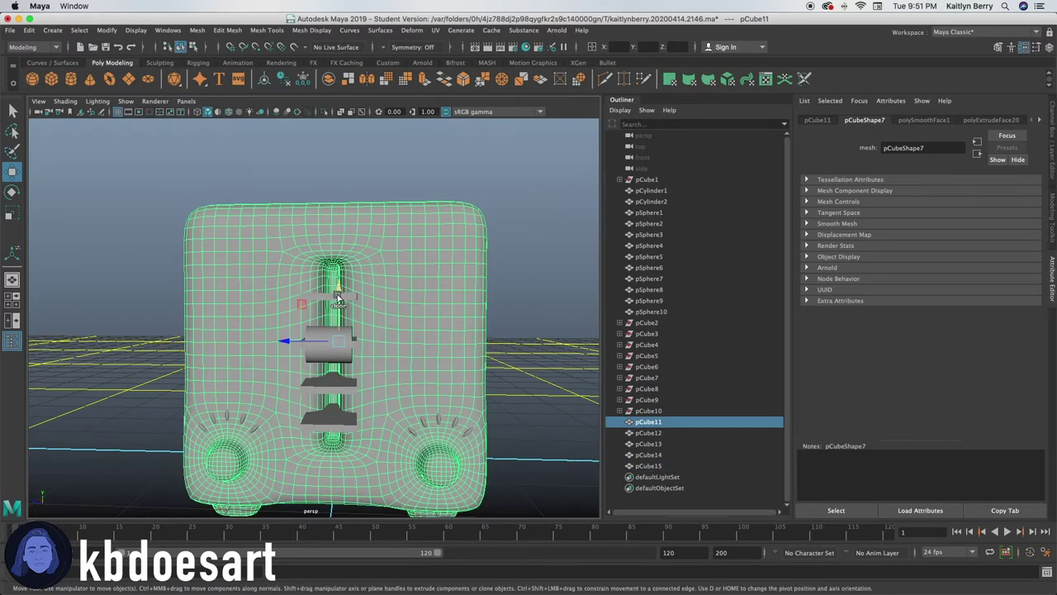
pyautogui.keyDown('shift'); pyautogui.click(328, 302); pyautogui.keyUp('shift')
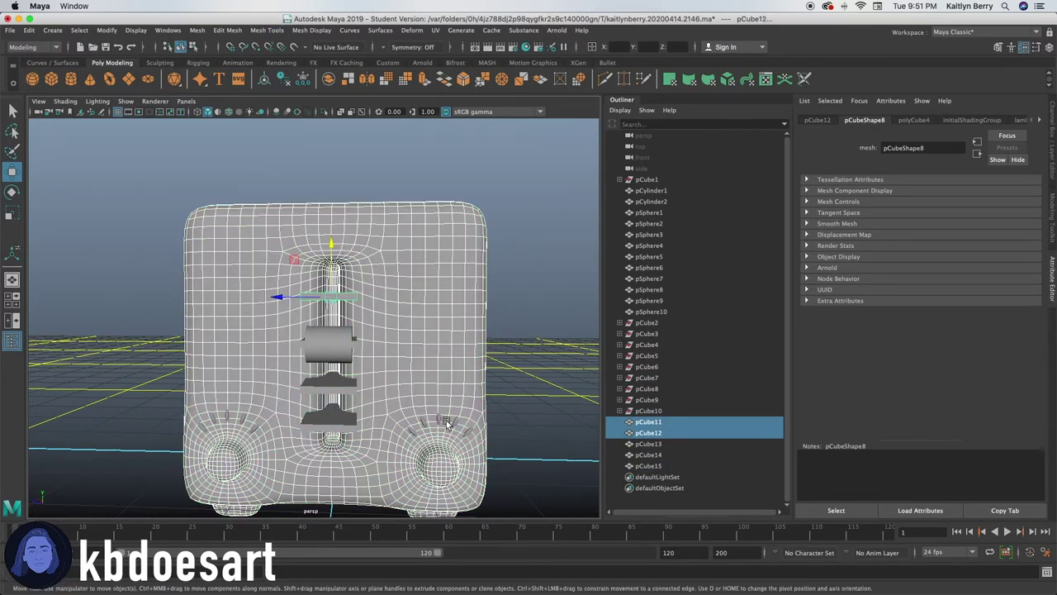
pyautogui.keyDown('alt'); pyautogui.moveTo(447, 424); pyautogui.dragTo(238, 365); pyautogui.keyUp('alt')
pyautogui.keyDown('shift'); pyautogui.click(237, 364); pyautogui.keyUp('shift')
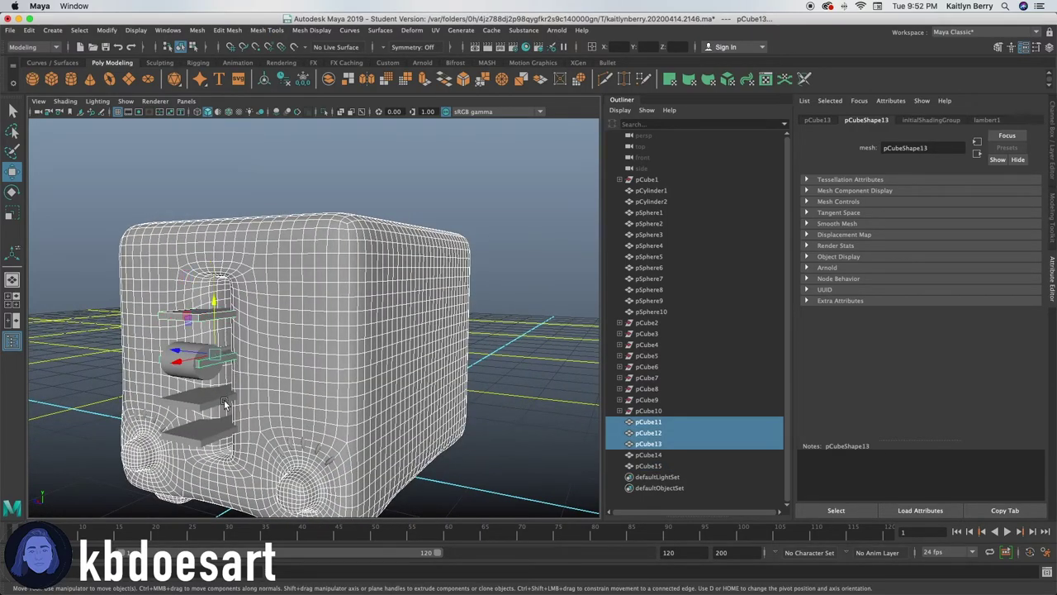
pyautogui.keyDown('shift'); pyautogui.click(224, 403); pyautogui.keyUp('shift')
pyautogui.keyDown('shift'); pyautogui.click(219, 435); pyautogui.keyUp('shift')
pyautogui.keyDown('alt'); pyautogui.moveTo(219, 435); pyautogui.dragTo(239, 442); pyautogui.keyUp('alt')
pyautogui.click(197, 30)
pyautogui.moveTo(266, 58)
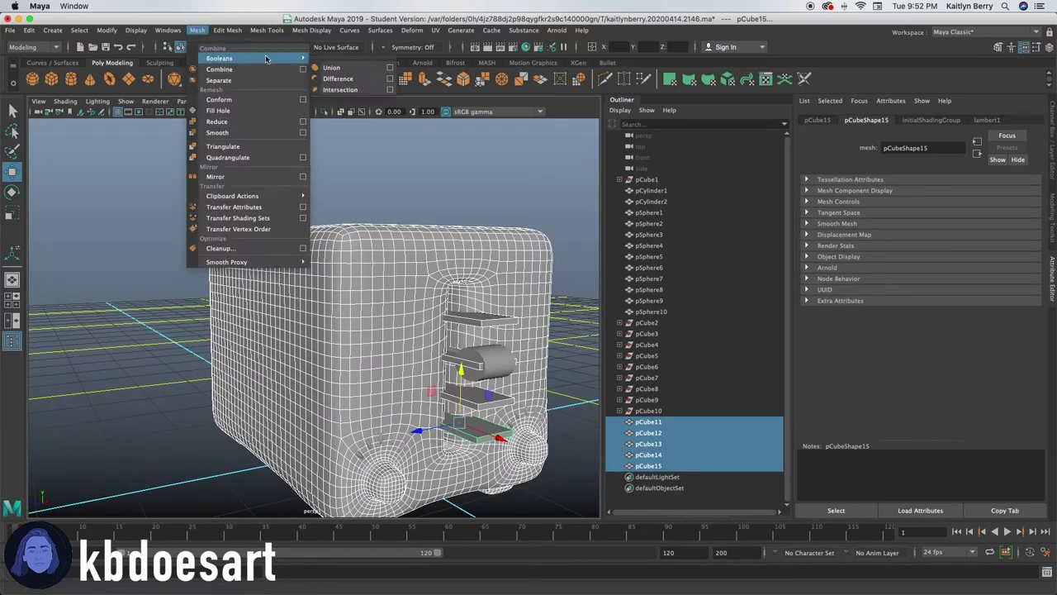
pyautogui.click(338, 79)
pyautogui.keyDown('alt'); pyautogui.moveTo(450, 323); pyautogui.dragTo(495, 321); pyautogui.keyUp('alt')
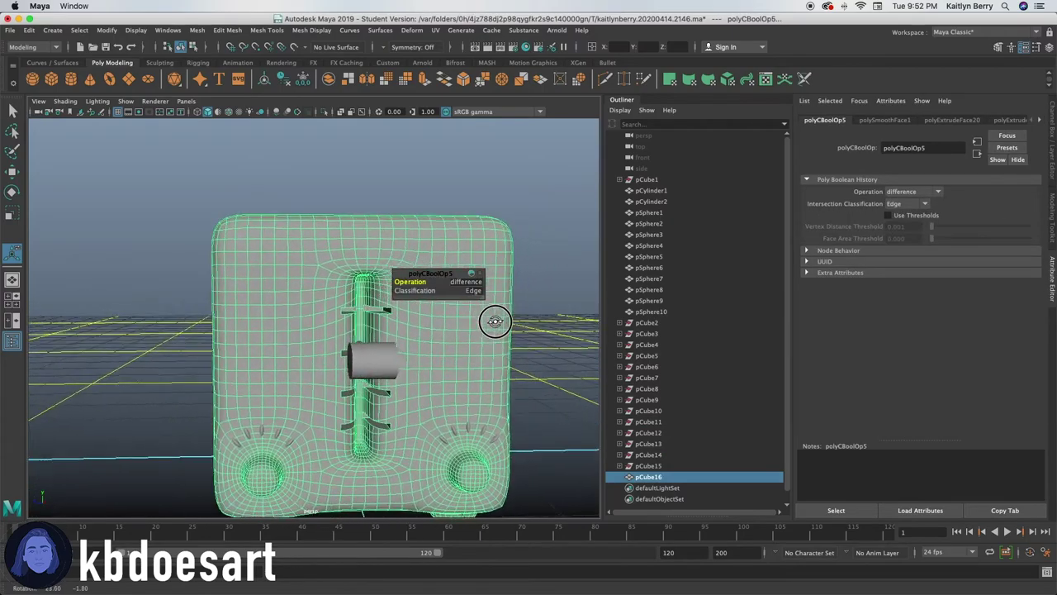
pyautogui.click(538, 236)
pyautogui.keyDown('alt'); pyautogui.moveTo(538, 236); pyautogui.dragTo(455, 339); pyautogui.keyUp('alt')
pyautogui.keyDown('alt'); pyautogui.moveTo(456, 338); pyautogui.dragTo(404, 364, button='right'); pyautogui.keyUp('alt')
pyautogui.keyDown('alt'); pyautogui.moveTo(404, 363); pyautogui.dragTo(303, 373); pyautogui.keyUp('alt')
pyautogui.click(338, 419)
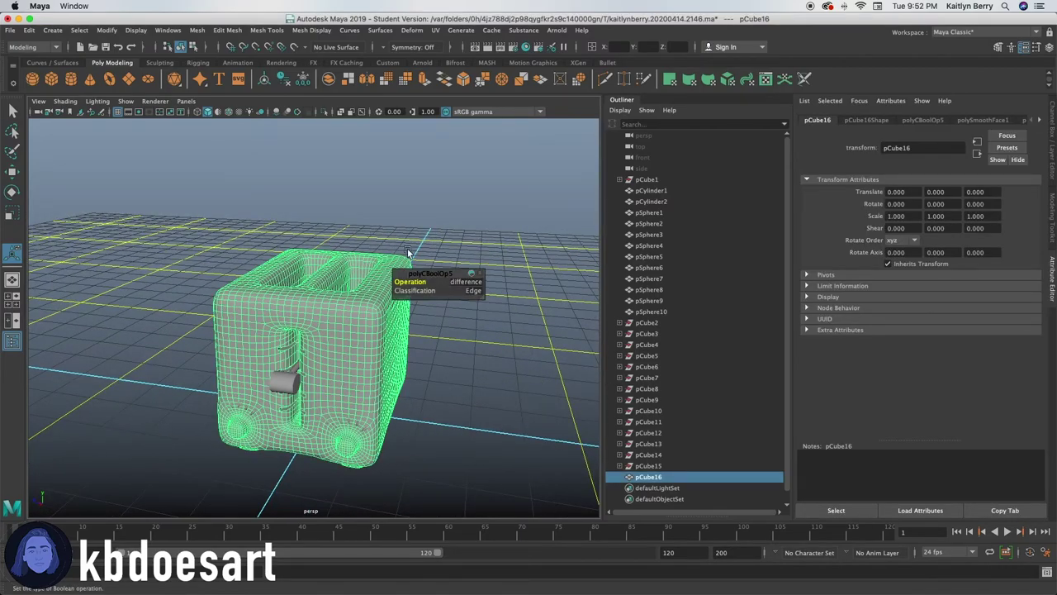
pyautogui.moveTo(173, 211); pyautogui.dragTo(567, 479)
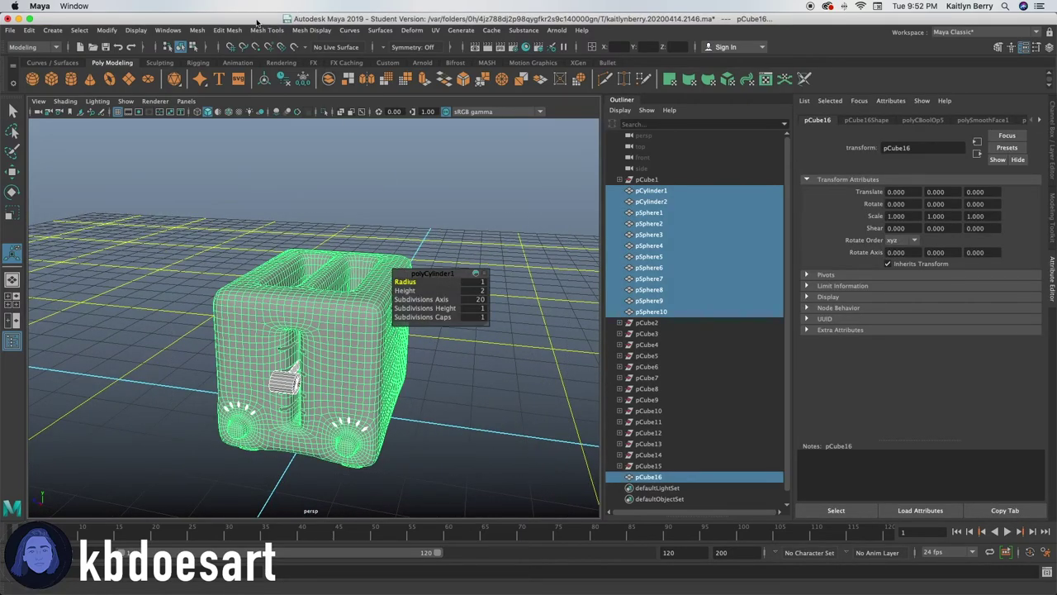
pyautogui.click(203, 33)
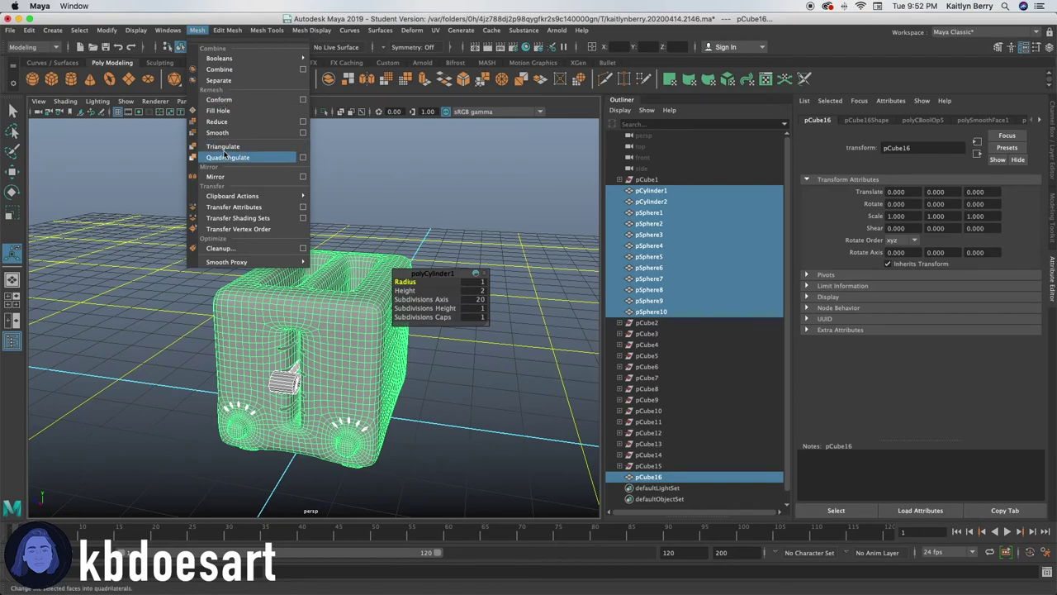
pyautogui.click(234, 80)
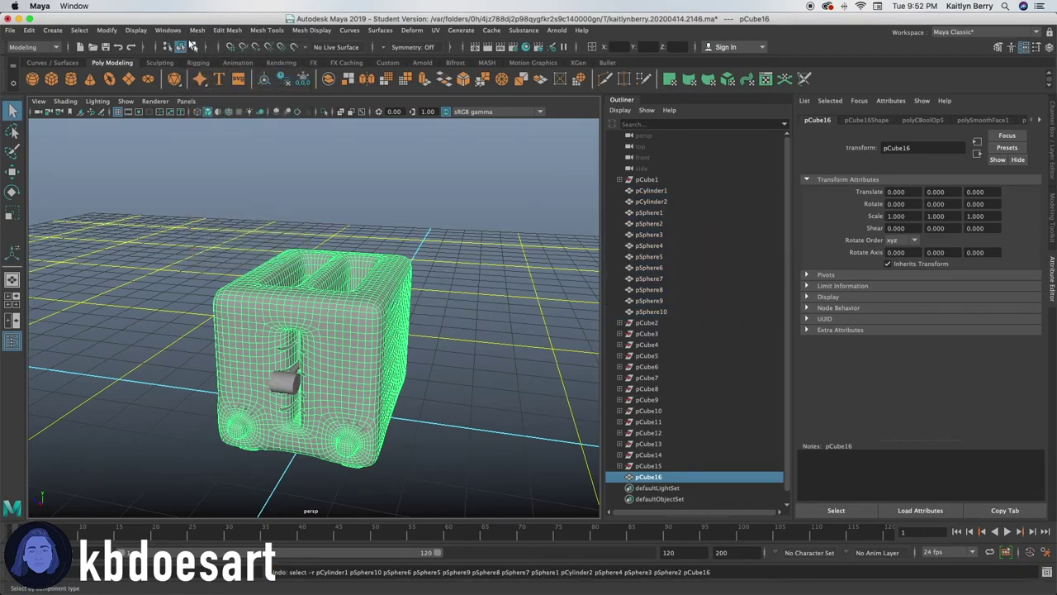
# Combine the toaster body, the lever pieces and all dial markers into a single mesh and select it
pyautogui.moveTo(142, 169); pyautogui.dragTo(487, 420)
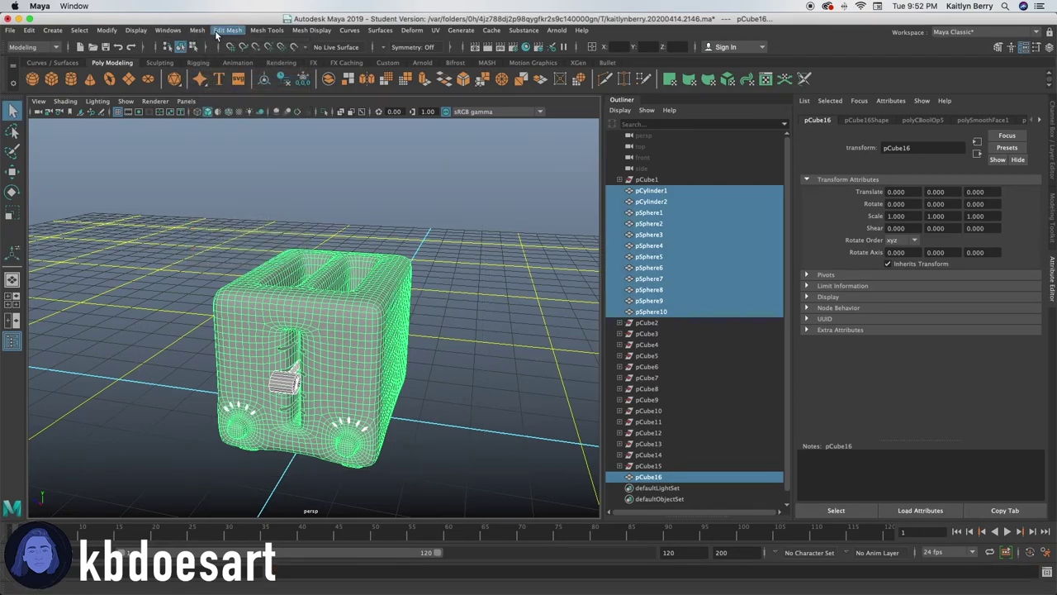
pyautogui.click(197, 31)
pyautogui.click(231, 69)
pyautogui.keyDown('alt'); pyautogui.moveTo(361, 385); pyautogui.dragTo(393, 422); pyautogui.keyUp('alt')
pyautogui.click(485, 357)
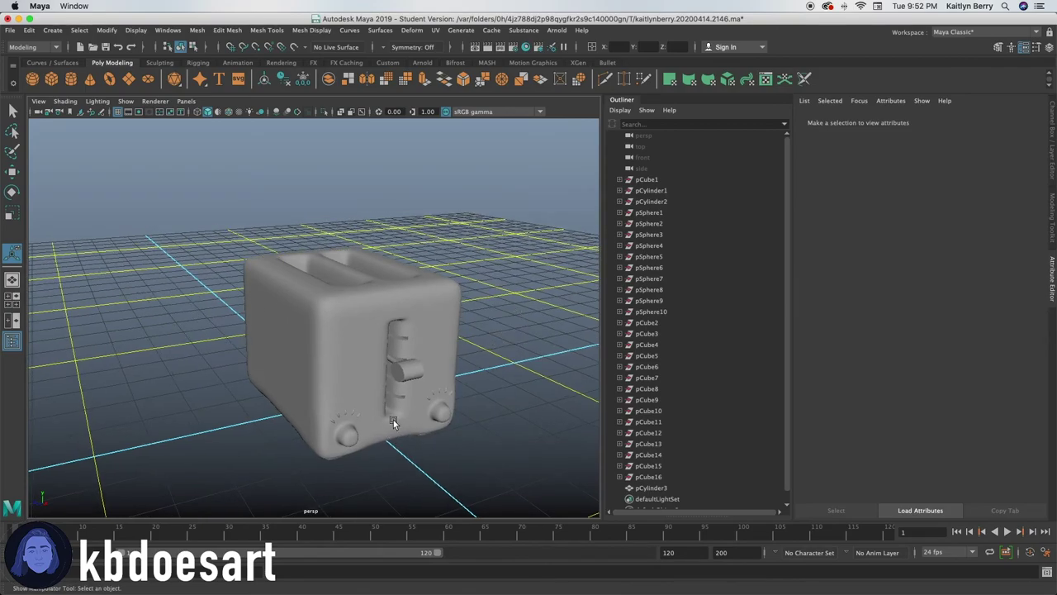
pyautogui.click(450, 317)
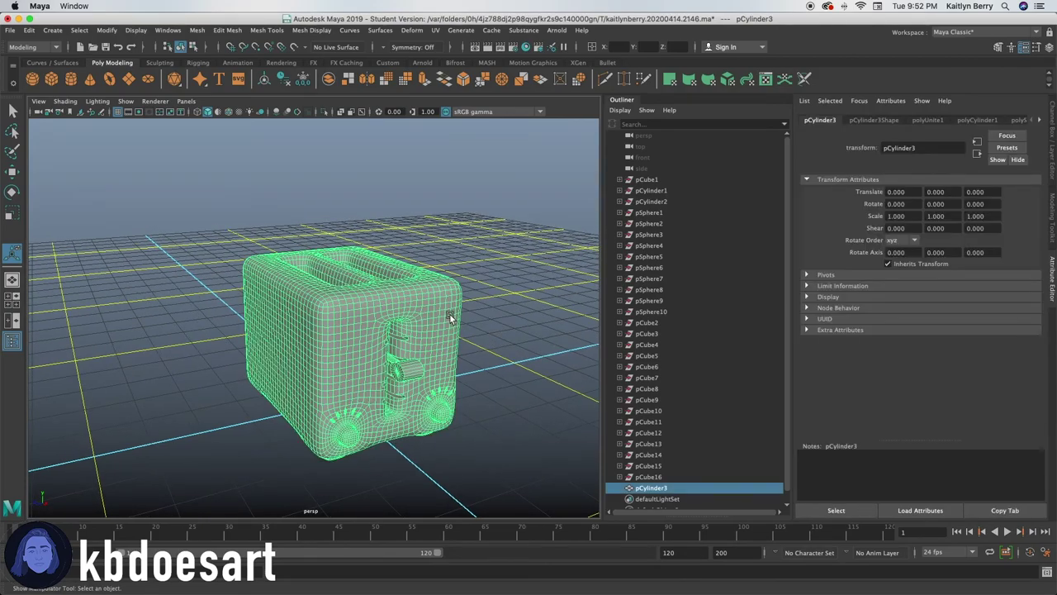
pyautogui.click(490, 299)
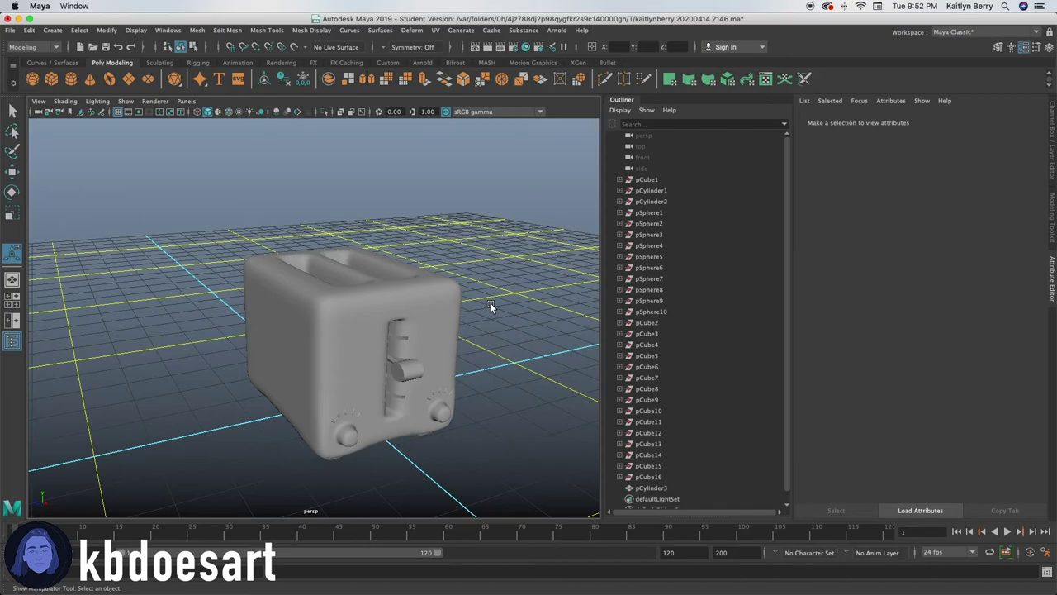
pyautogui.keyDown('alt'); pyautogui.moveTo(462, 306); pyautogui.dragTo(422, 347); pyautogui.keyUp('alt')
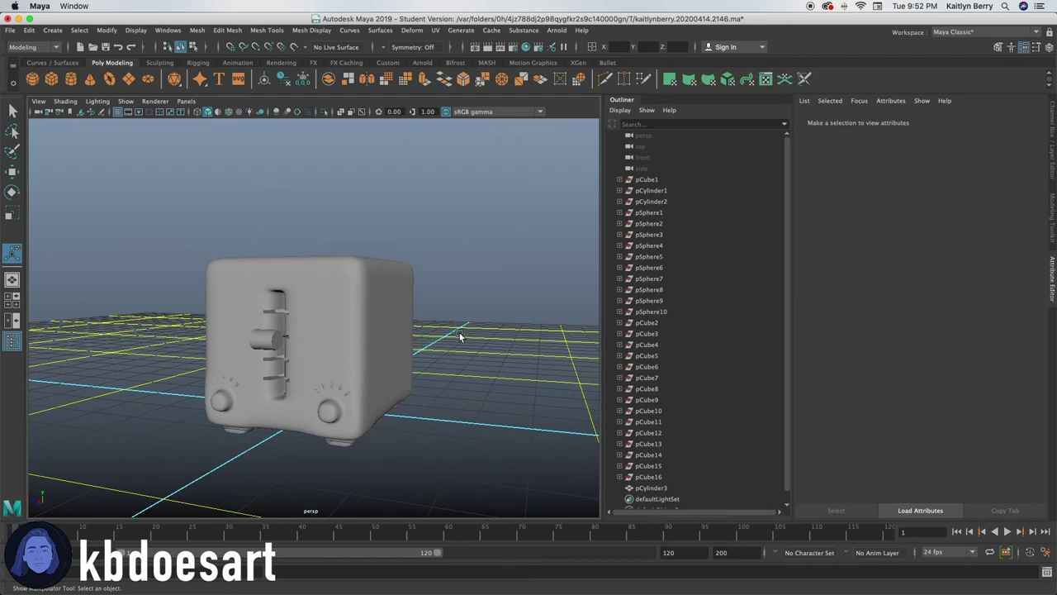
pyautogui.keyDown('alt'); pyautogui.moveTo(460, 335); pyautogui.dragTo(460, 296); pyautogui.keyUp('alt')
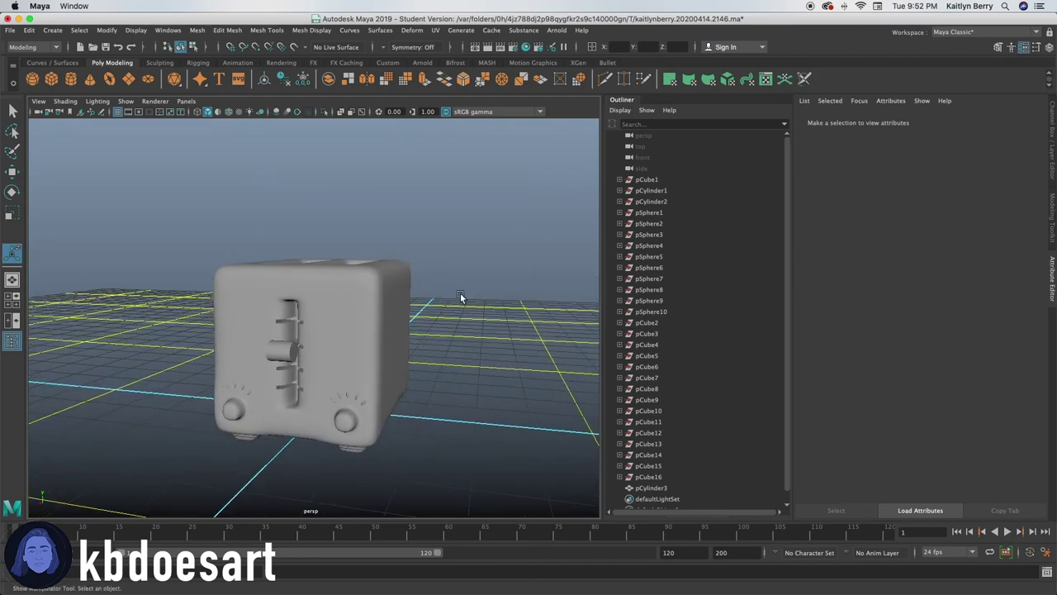
pyautogui.click(339, 289)
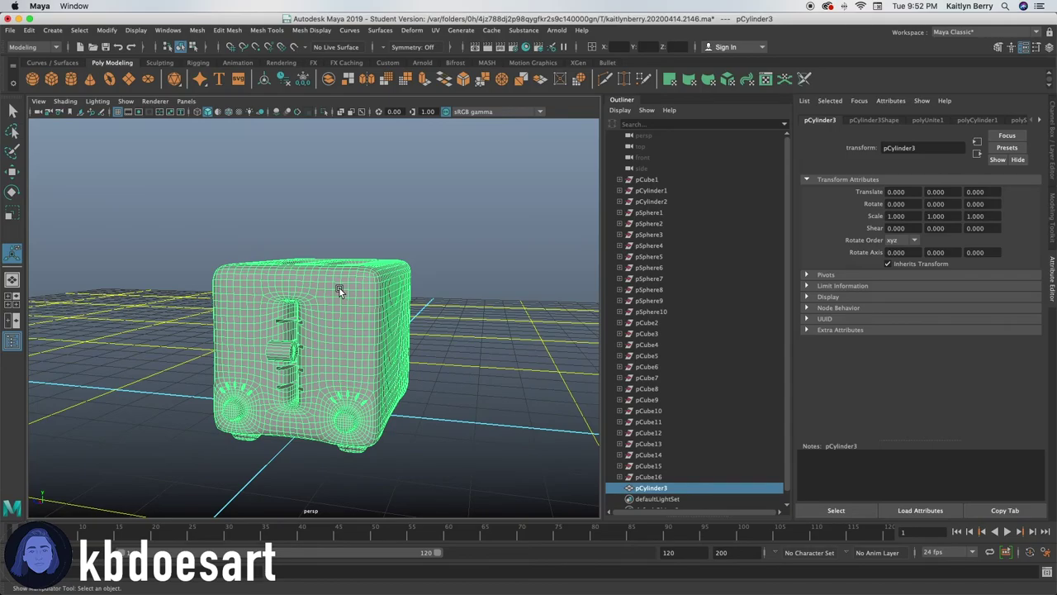